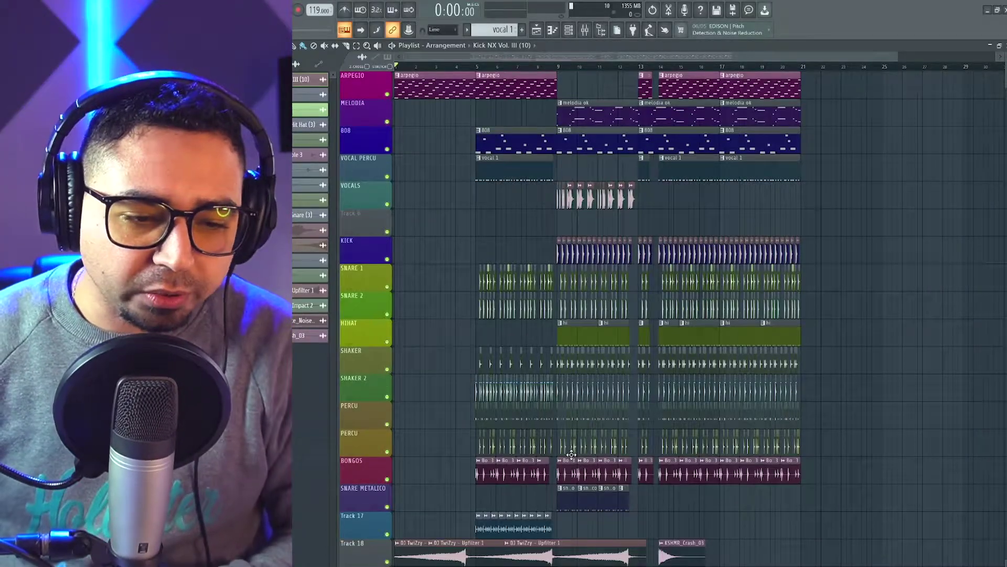
scroll(821, 455, down, 3)
scroll(822, 474, up, 3)
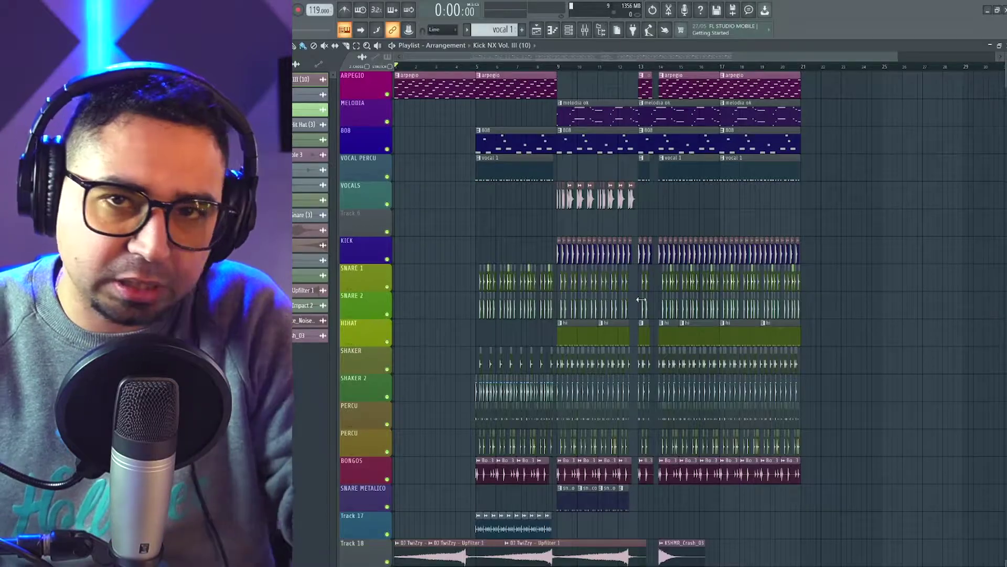
scroll(574, 445, down, 3)
scroll(574, 445, up, 3)
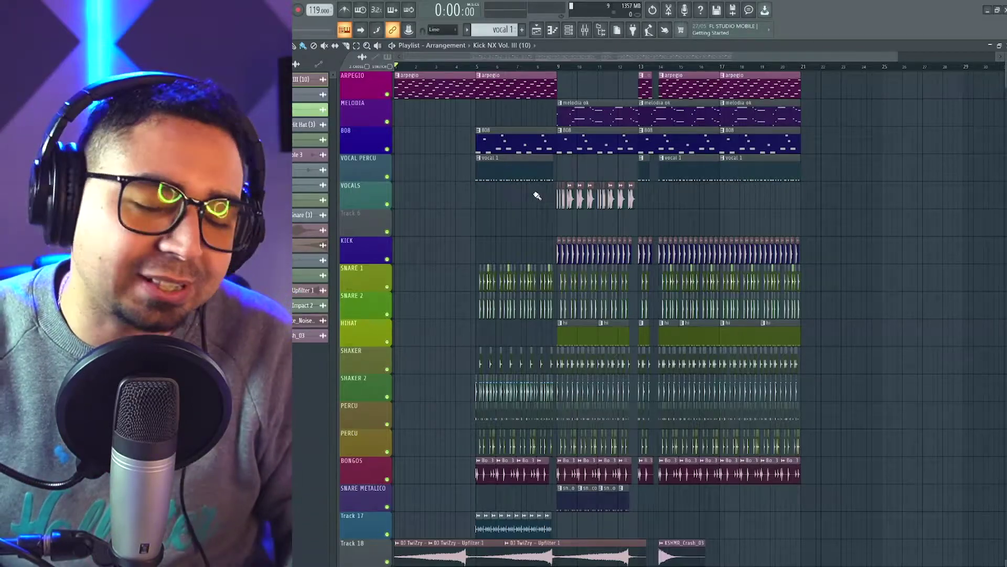
scroll(538, 195, up, 4)
scroll(595, 251, down, 3)
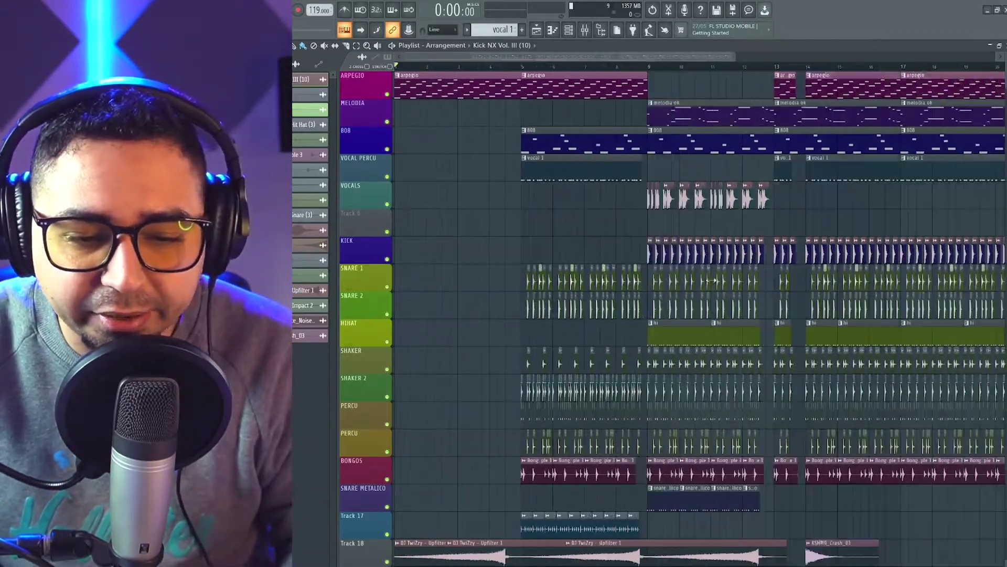
scroll(556, 252, up, 3)
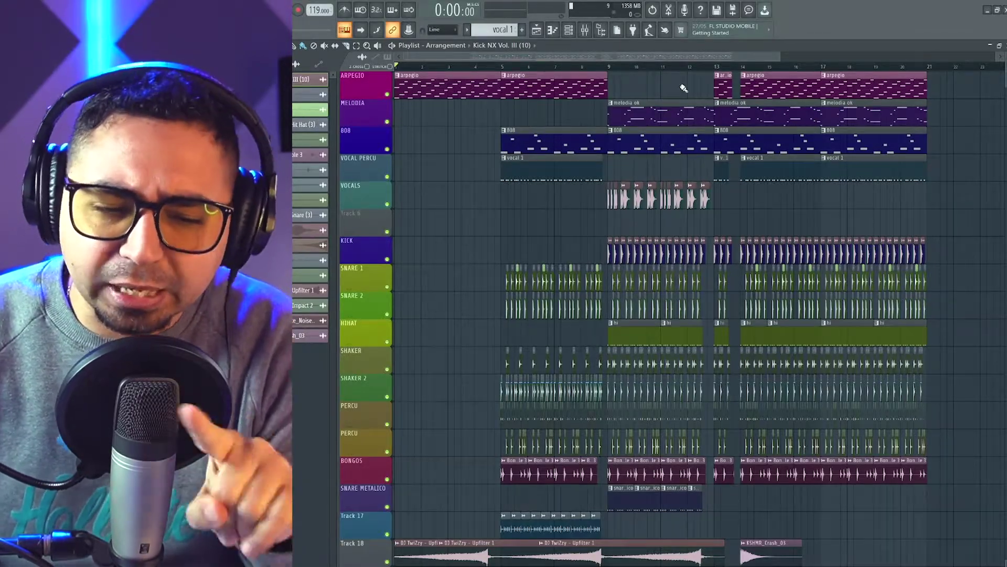
Open the arpegio pattern from the ARPEGIO track in the piano roll and frame all its notes
ctrl+scroll(532, 115, up, 3)
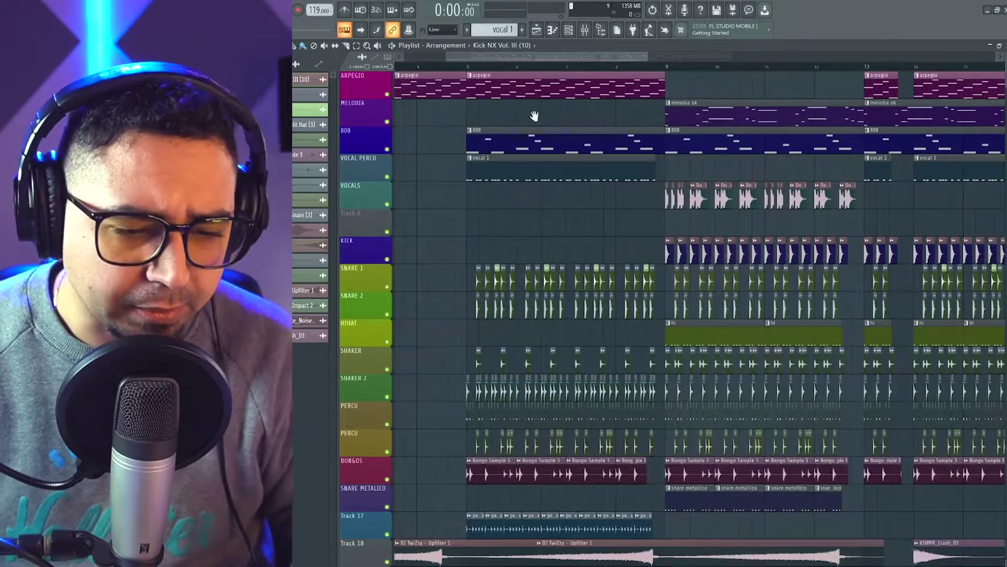
drag(528, 105, 661, 160)
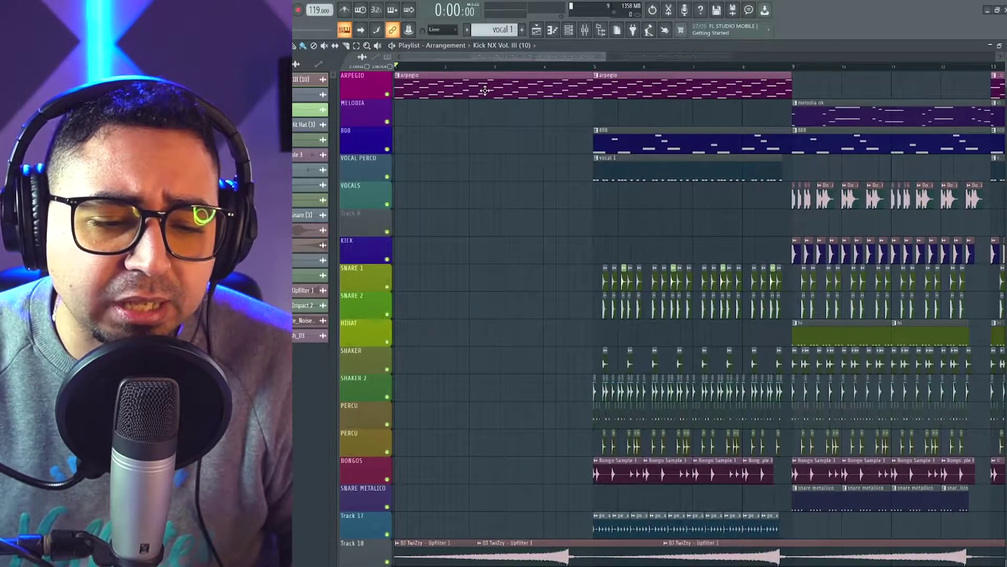
double_click(485, 91)
drag(453, 197, 619, 225)
ctrl+scroll(445, 313, down, 3)
ctrl+scroll(552, 247, up, 1)
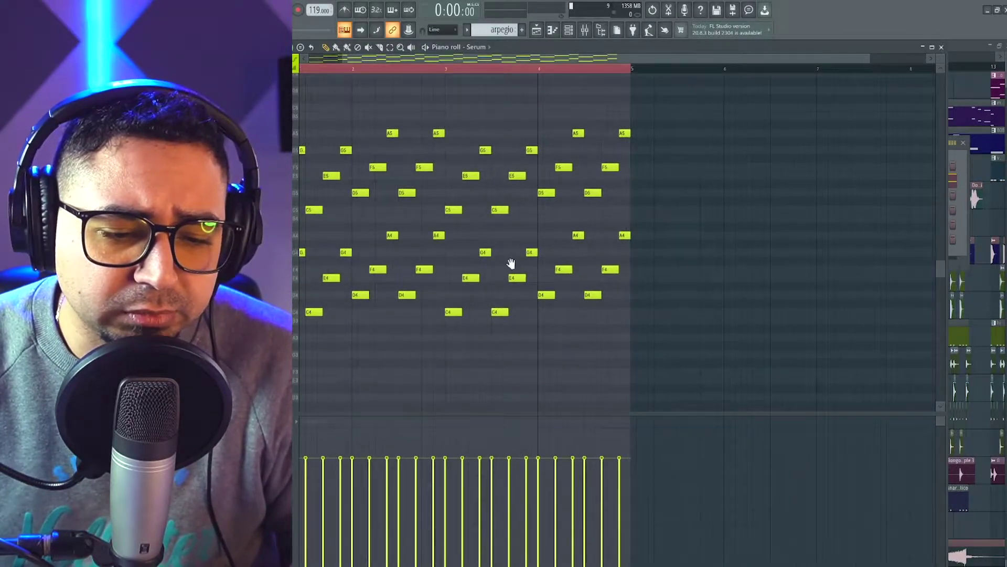
drag(511, 263, 530, 298)
ctrl+scroll(529, 298, up, 1)
drag(630, 267, 749, 278)
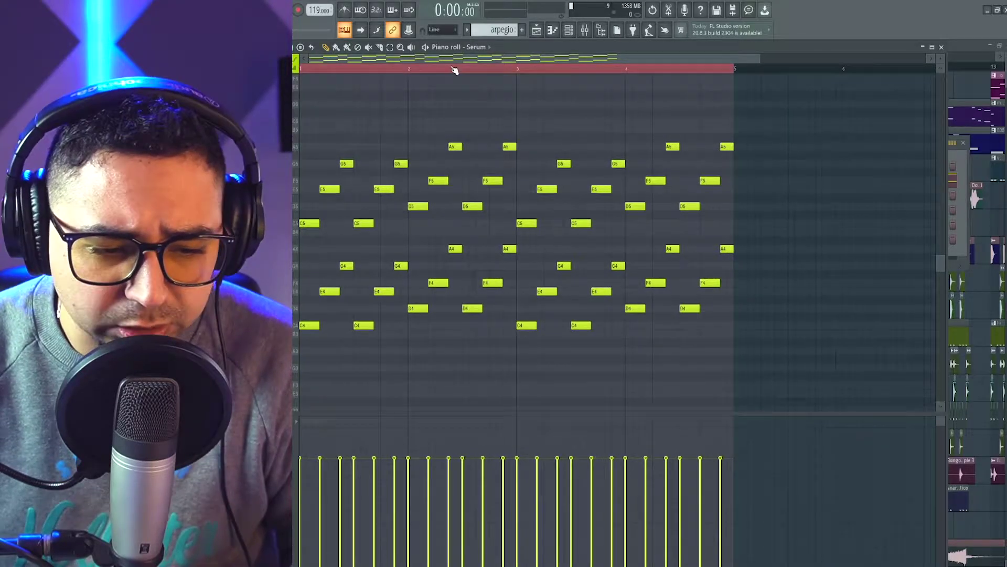
Highlight the arpeggio's lower-octave notes and play the pattern through
click(373, 74)
drag(817, 245, 303, 365)
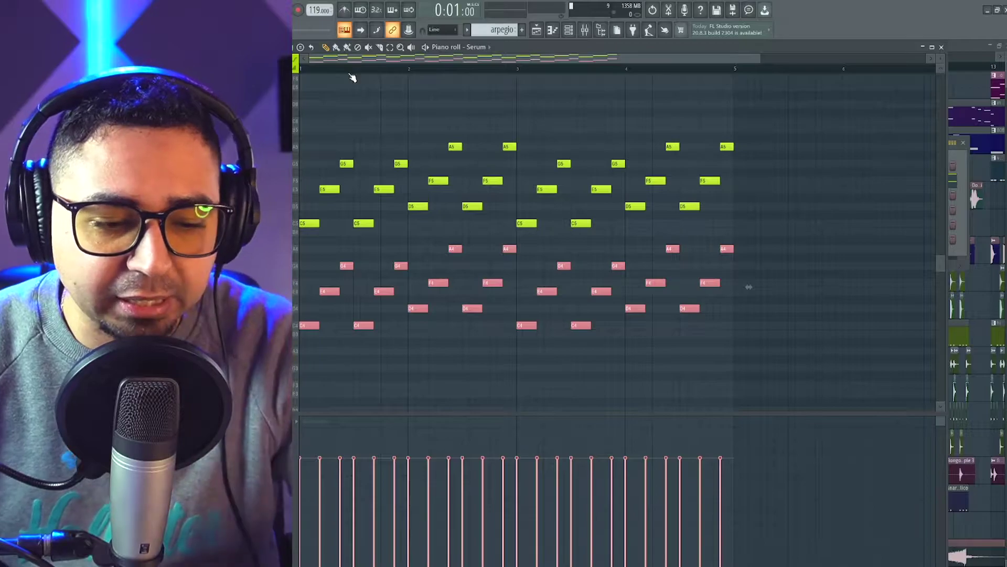
key(space)
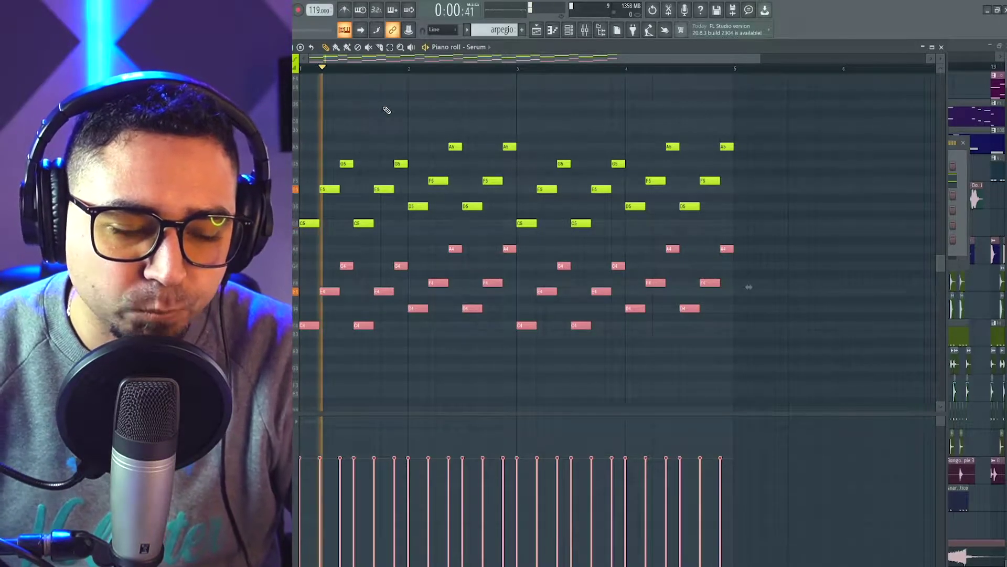
key(ctrl+d)
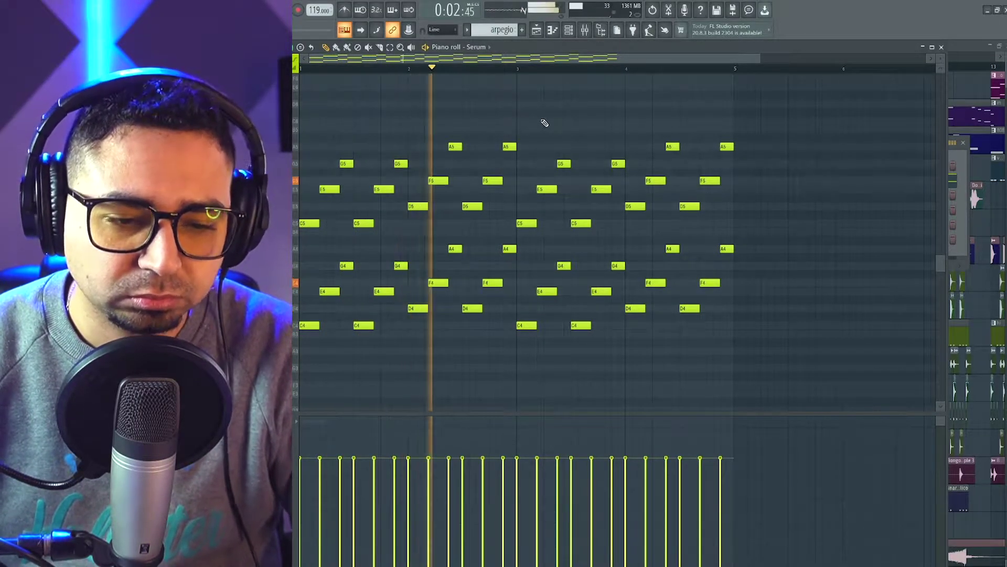
scroll(580, 186, up, 2)
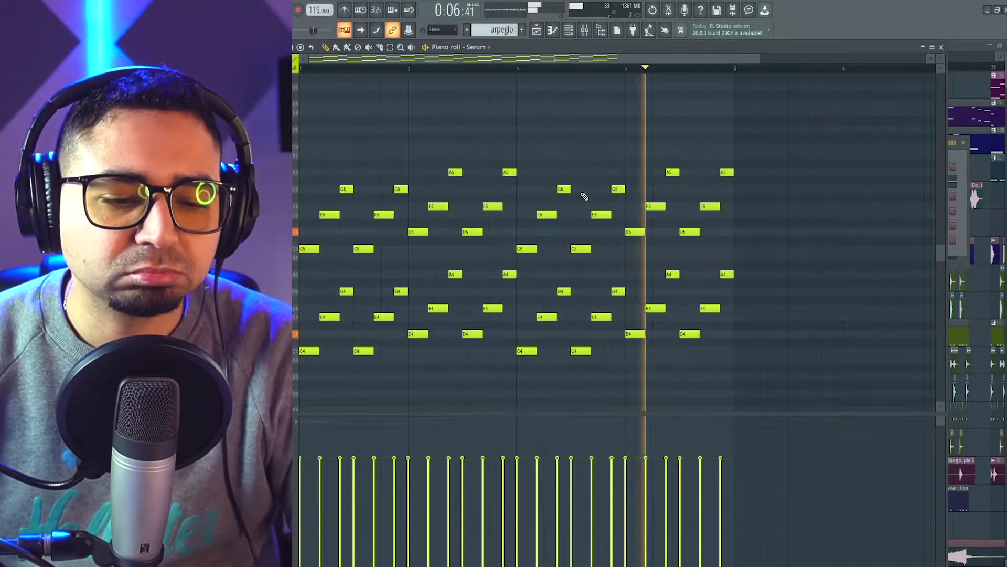
key(space)
Open the arpeggio's Serum instrument from the channel rack to examine its sound settings
click(577, 30)
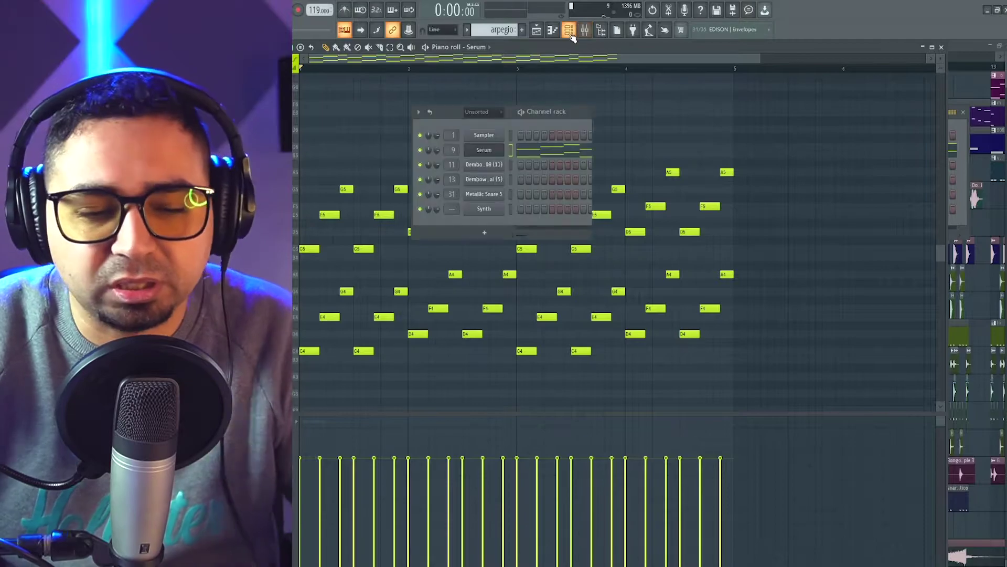
click(484, 150)
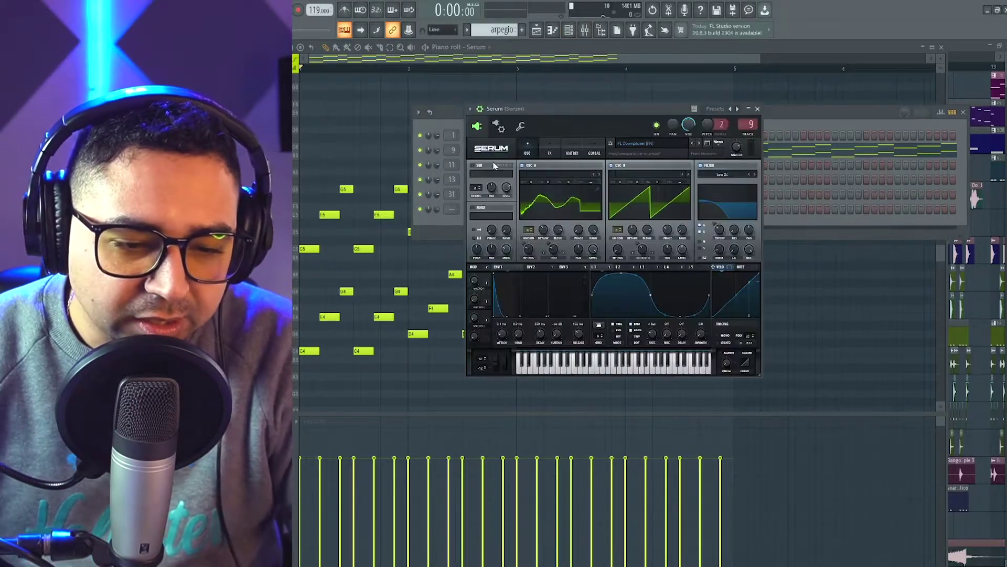
drag(561, 118, 541, 102)
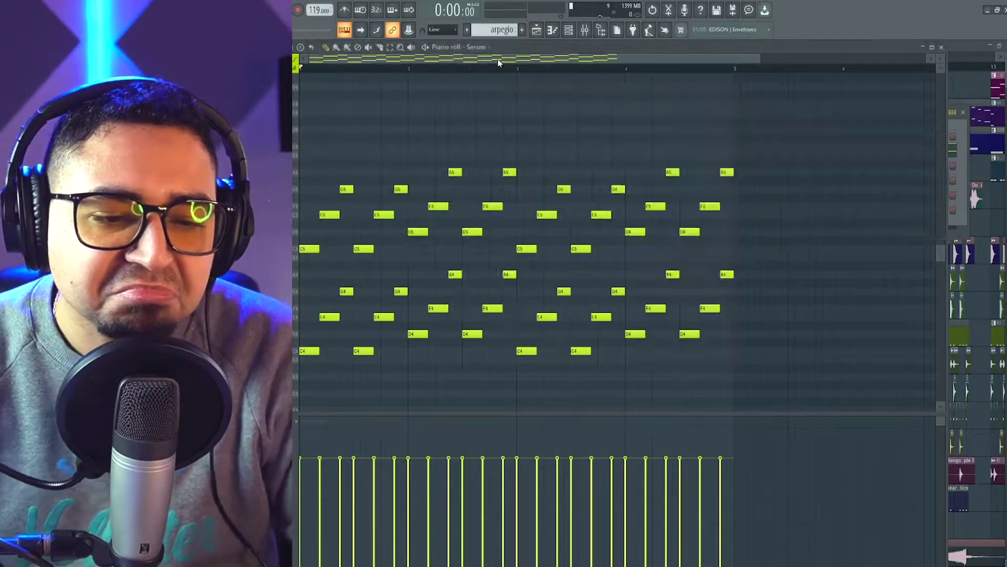
Return to the playlist, place the playhead at bar 9 and solo the MELODIA track
key(F5)
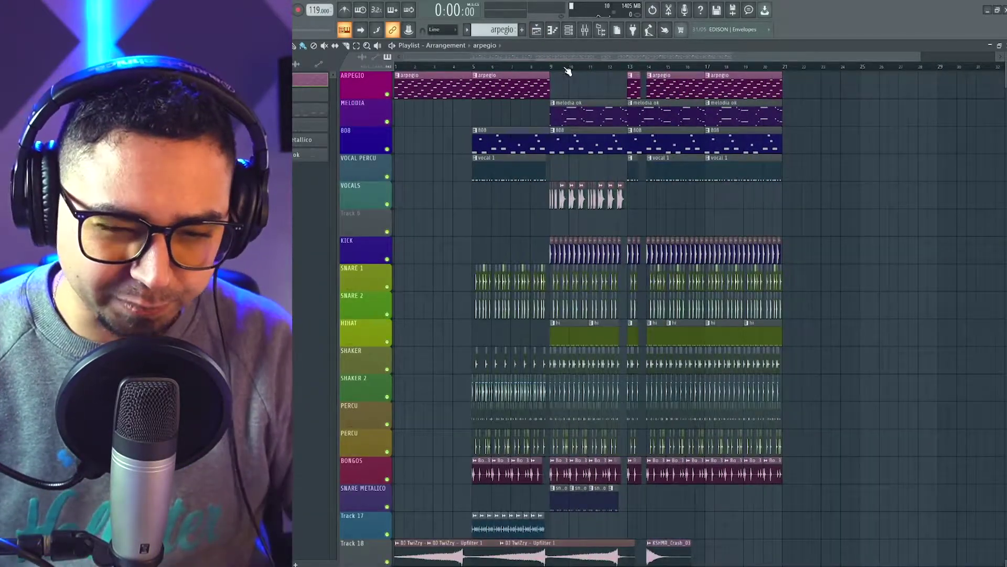
drag(557, 69, 502, 78)
click(550, 68)
scroll(598, 158, up, 2)
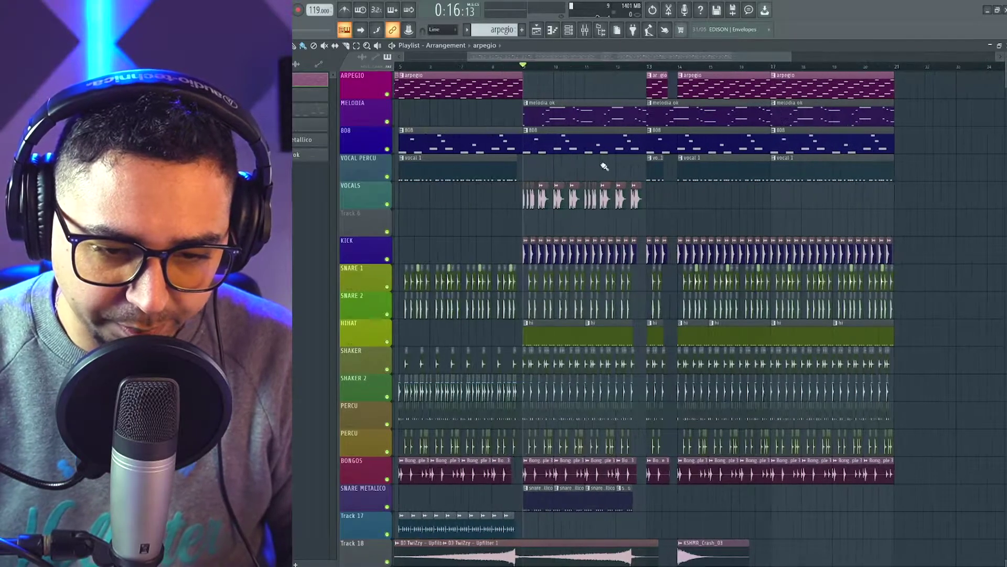
scroll(585, 158, right, 2)
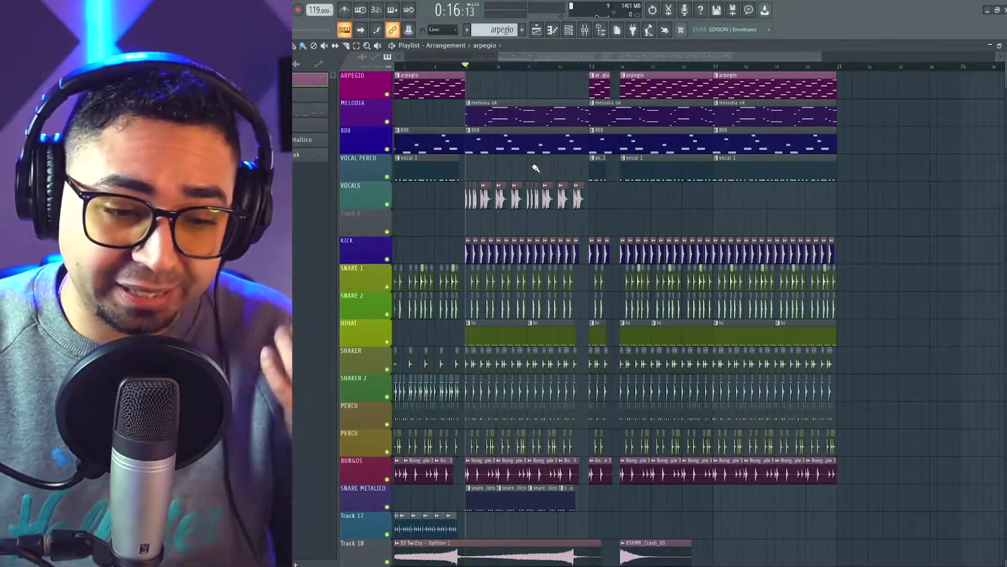
scroll(490, 179, up, 2)
right_click(389, 123)
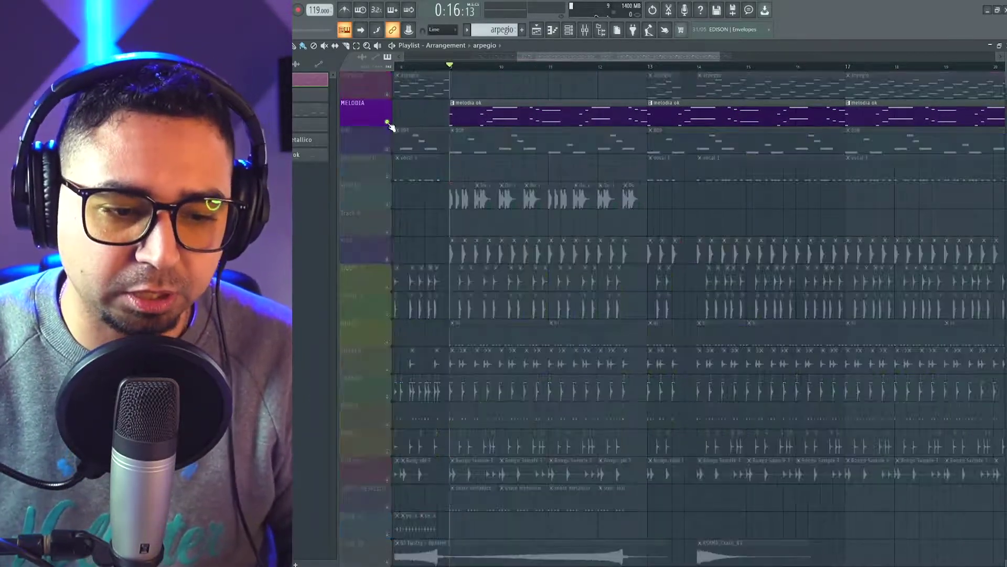
Open the melodia ok pattern in the piano roll to examine its notes
double_click(555, 104)
scroll(564, 140, down, 2)
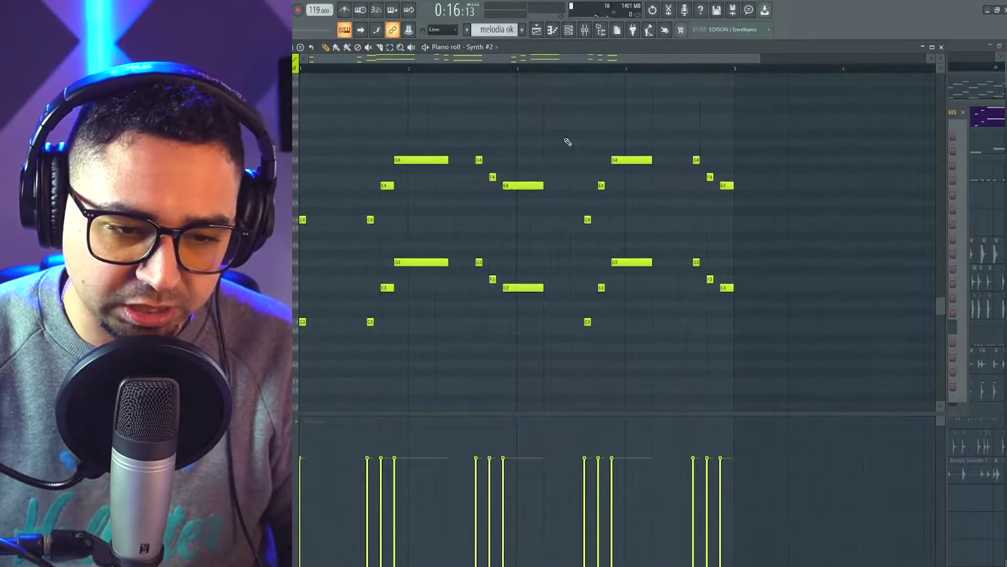
scroll(454, 283, down, 1)
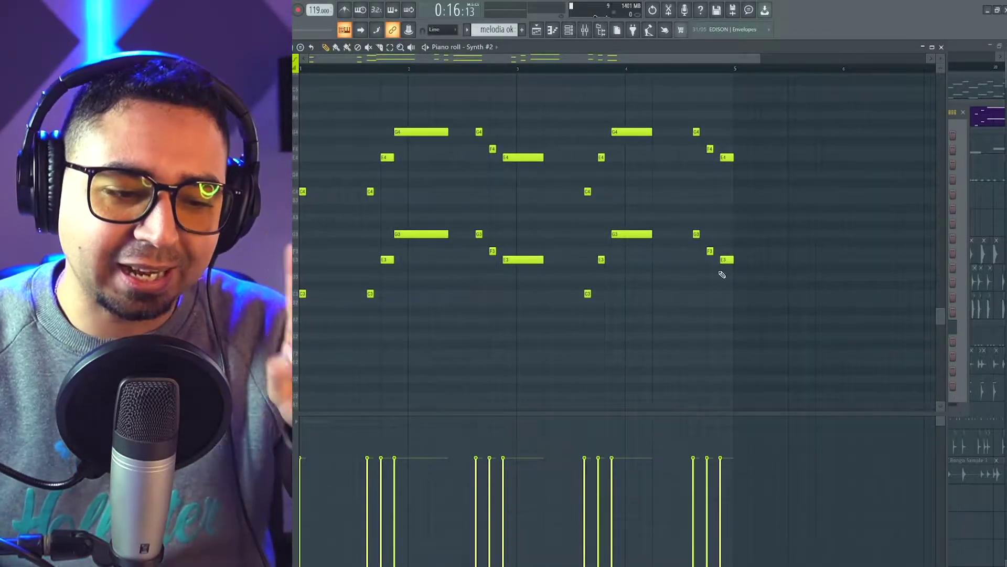
Highlight the melody's lower-octave notes and listen to the soloed melody from bar 9
drag(845, 231, 314, 367)
ctrl+click(503, 350)
scroll(455, 342, up, 1)
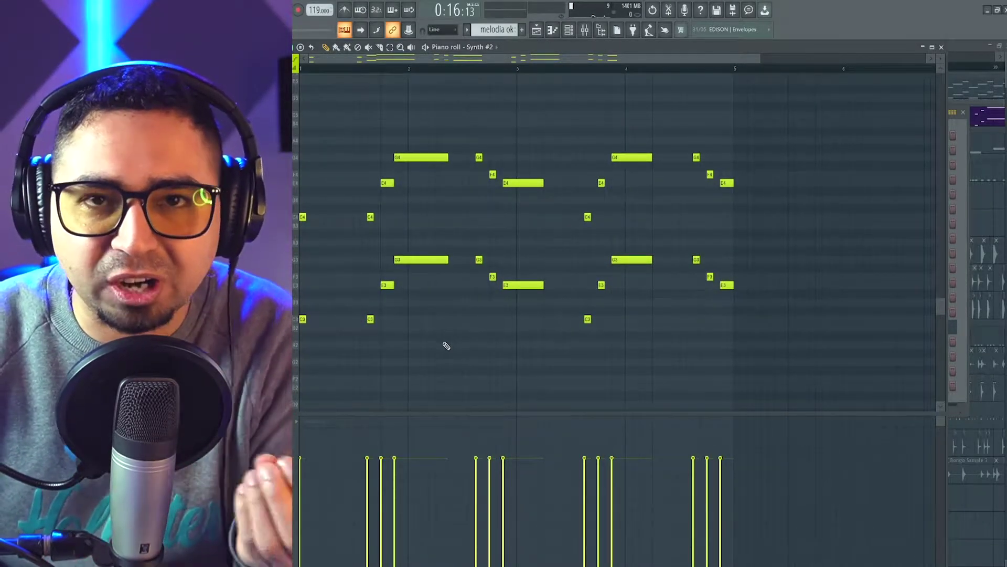
key(space)
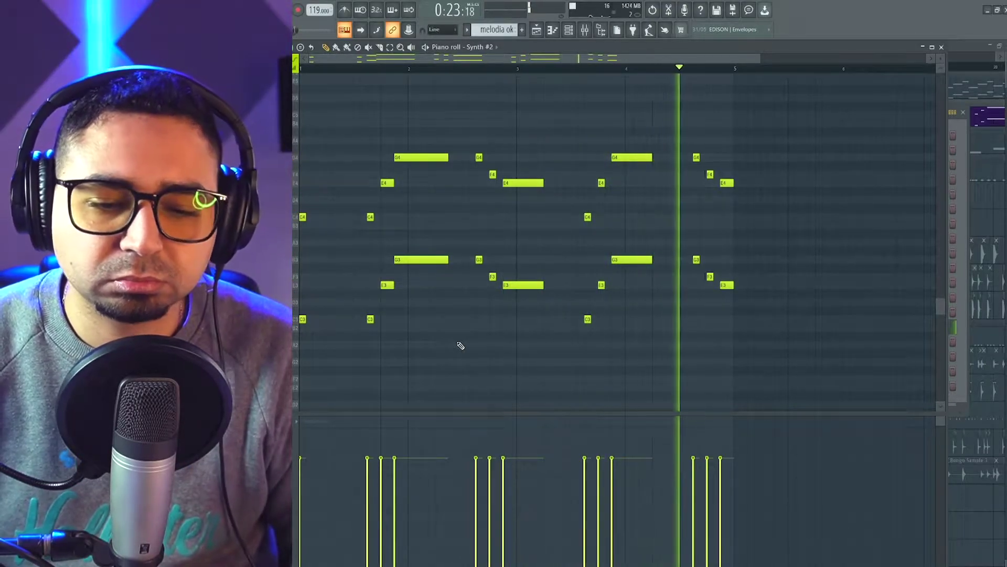
key(space)
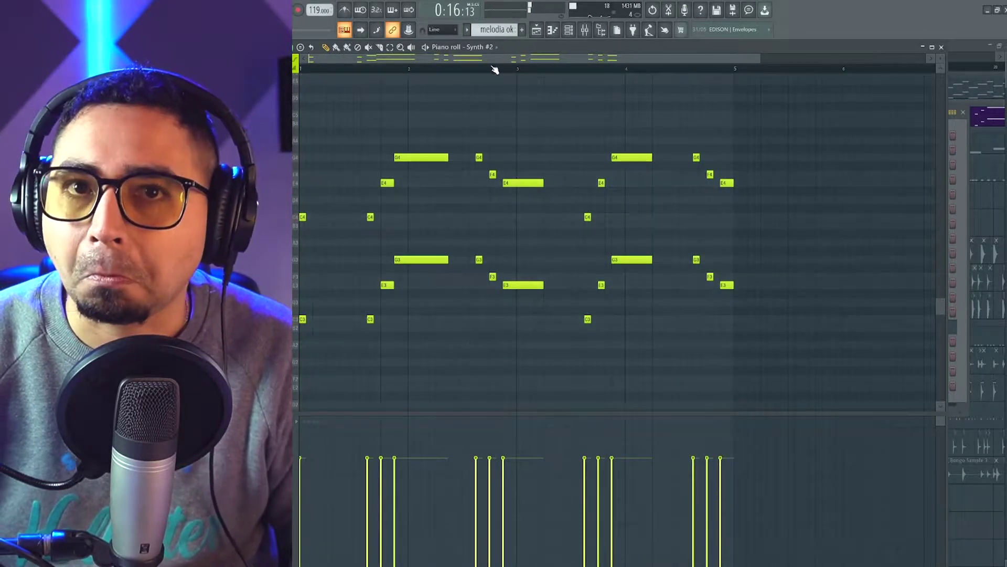
Return to the playlist and leave only the ARPEGIO and MELODIA tracks unmuted
click(537, 30)
scroll(630, 124, down, 3)
drag(724, 164, 541, 172)
scroll(537, 172, up, 3)
drag(509, 68, 643, 74)
drag(650, 200, 530, 226)
scroll(528, 225, up, 3)
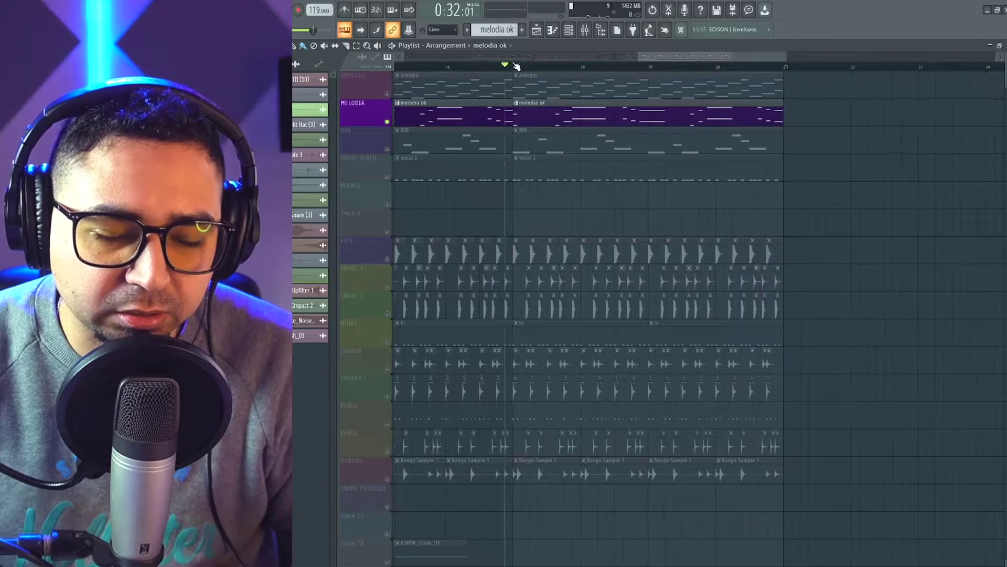
click(389, 91)
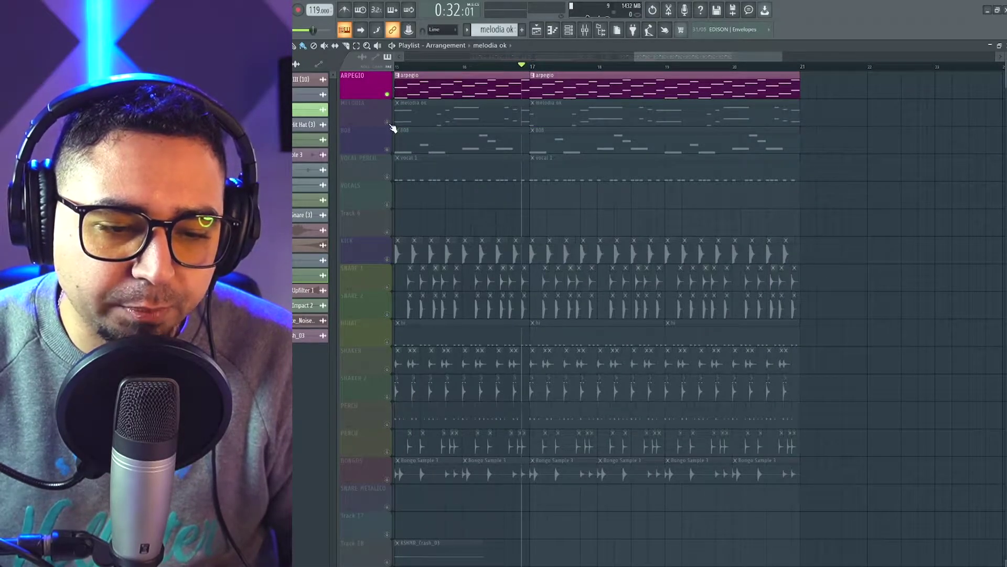
click(390, 124)
Play the arpeggio and melody together from bar 17
click(531, 67)
scroll(594, 135, down, 2)
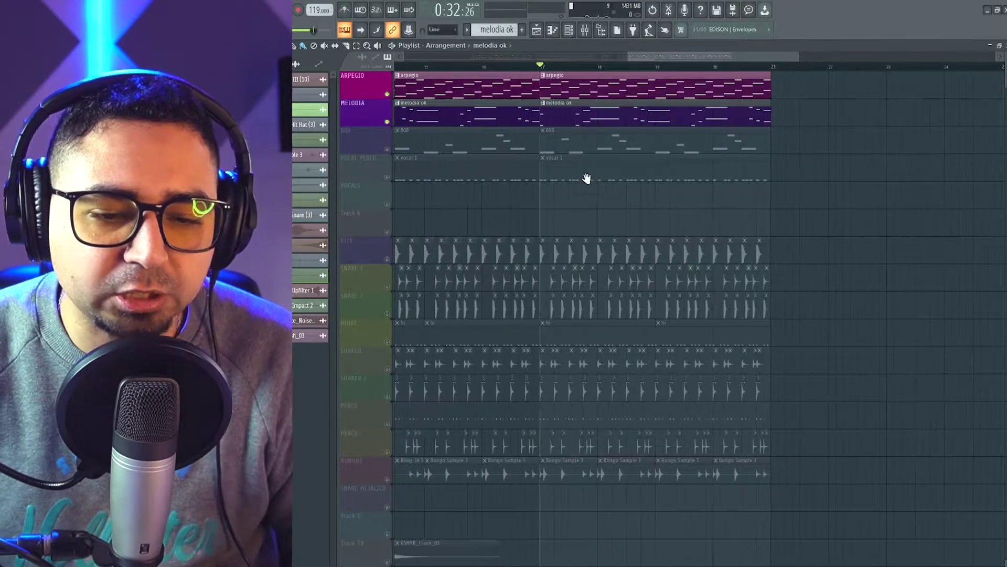
key(space)
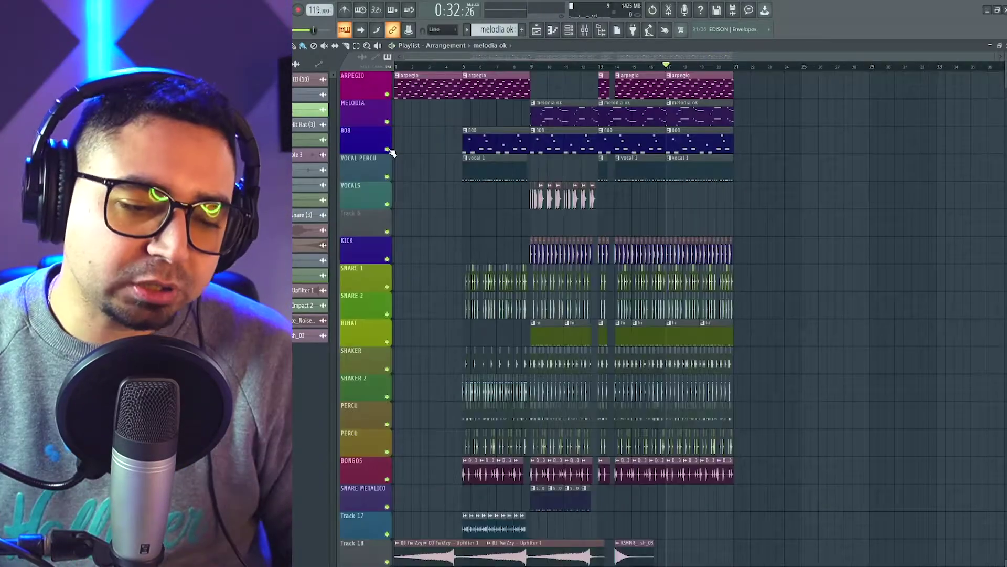
Solo the 808 track in the playlist and make 808 the active pattern
ctrl+click(387, 149)
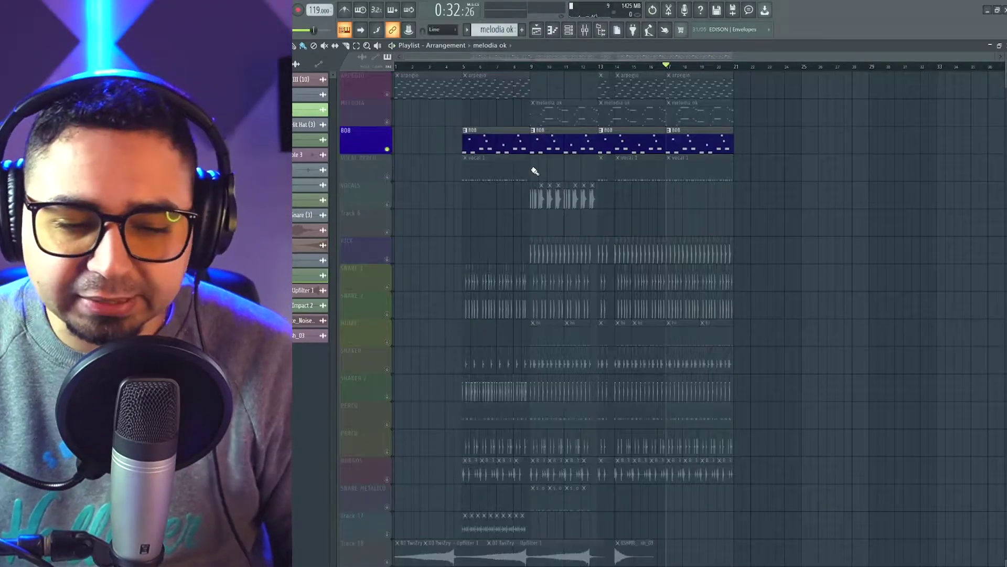
scroll(659, 227, up, 5)
drag(782, 240, 848, 239)
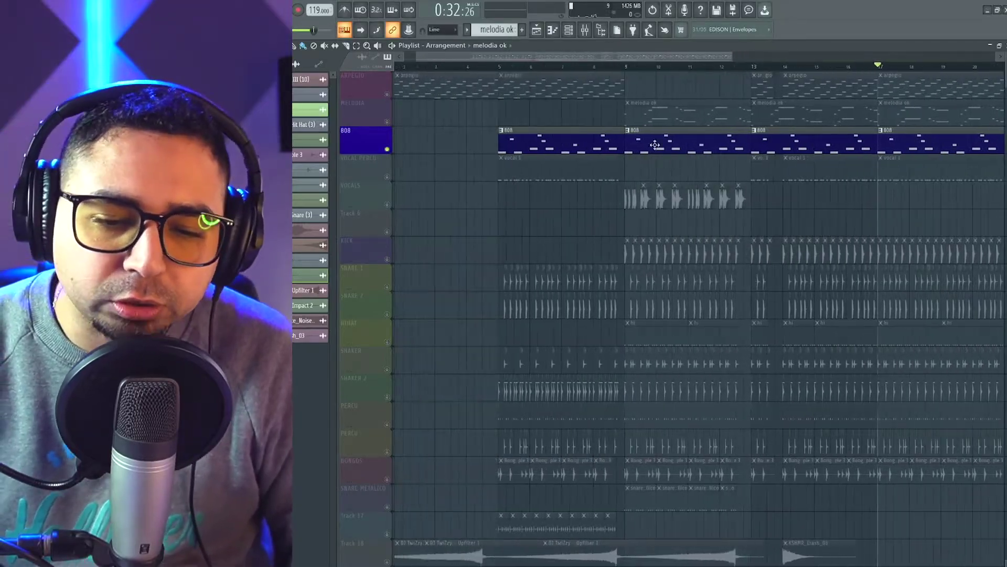
drag(575, 204, 504, 225)
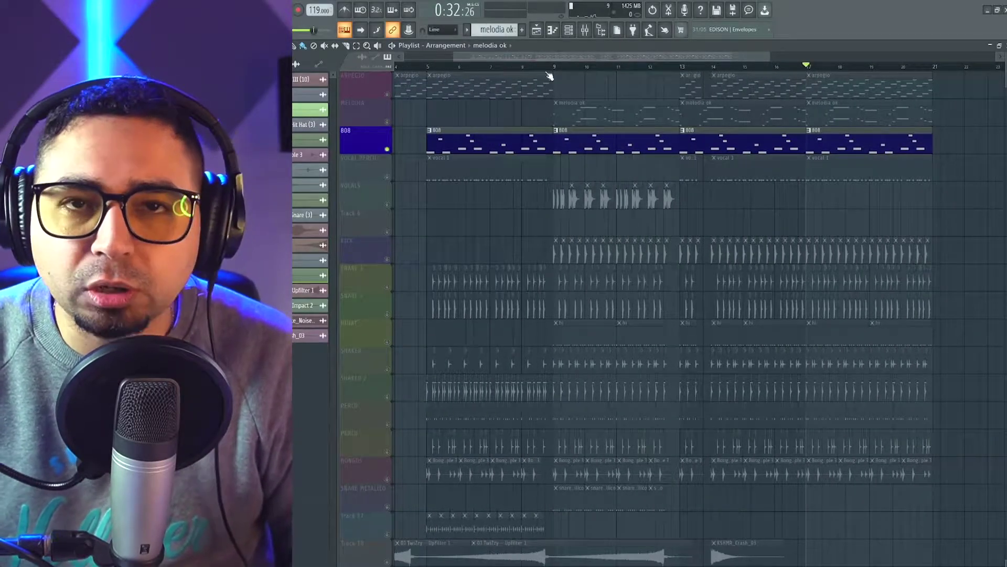
click(467, 30)
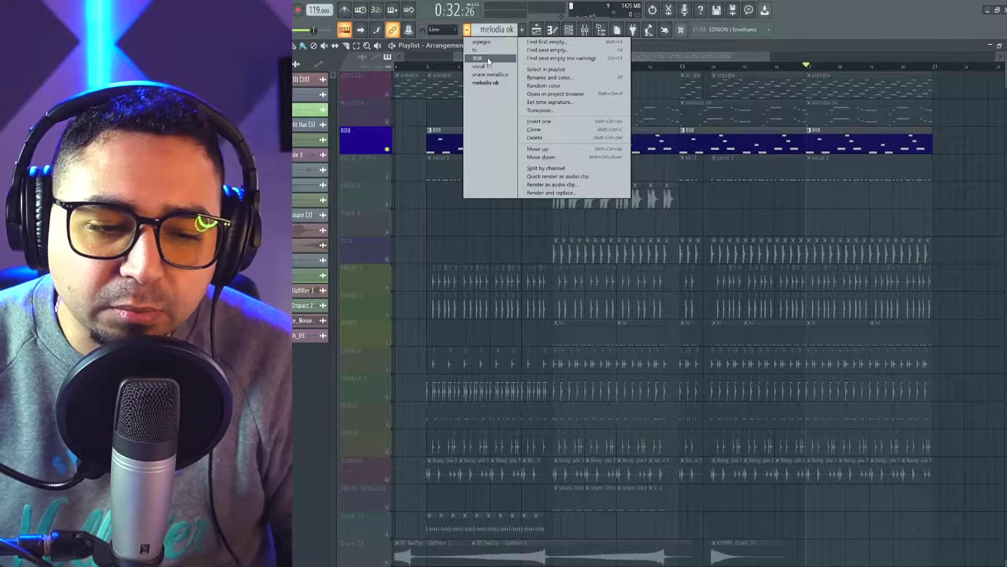
click(489, 59)
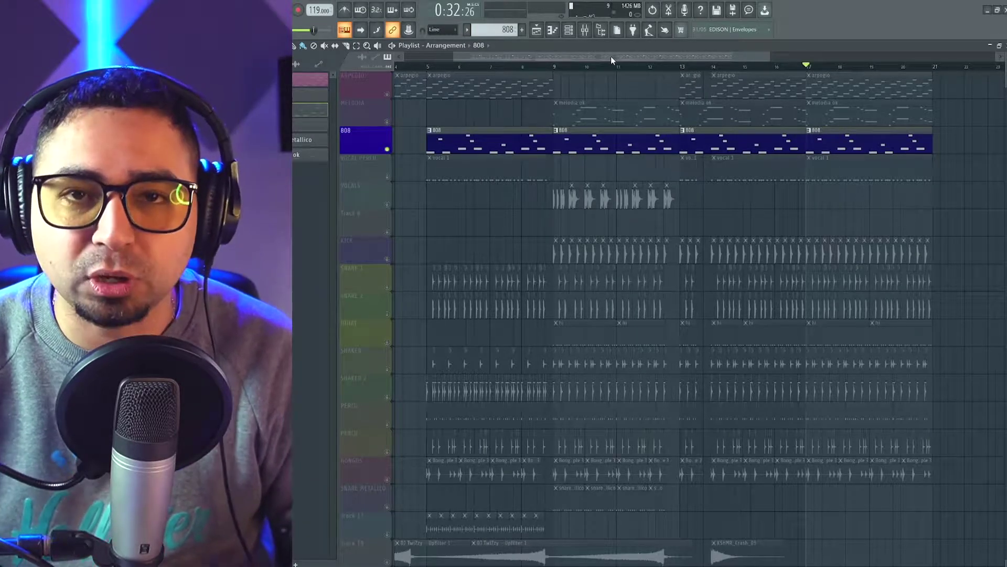
Open the 808 pattern in the piano roll and frame its full four-bar bass line
double_click(464, 142)
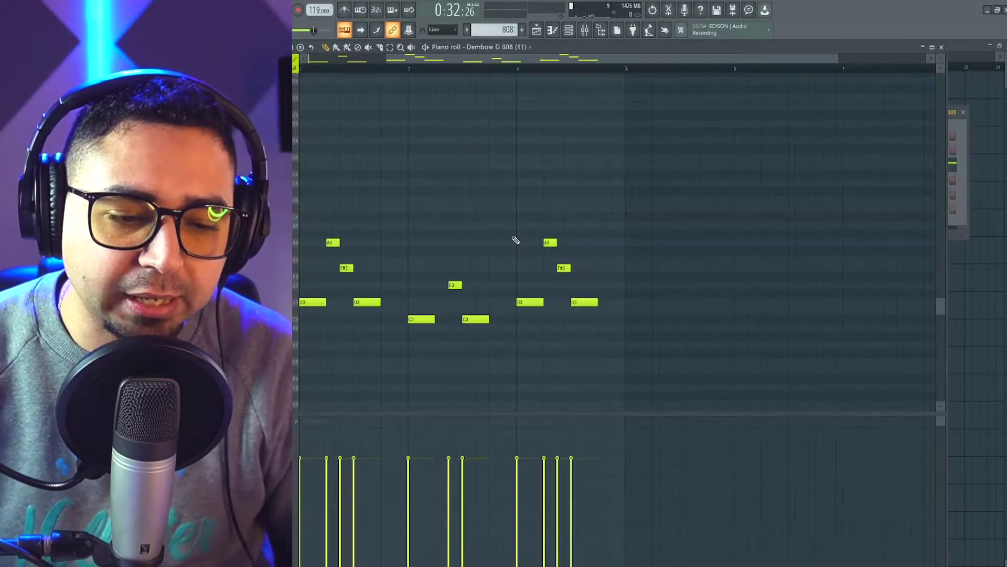
drag(515, 240, 810, 287)
scroll(616, 315, up, 2)
drag(580, 328, 734, 350)
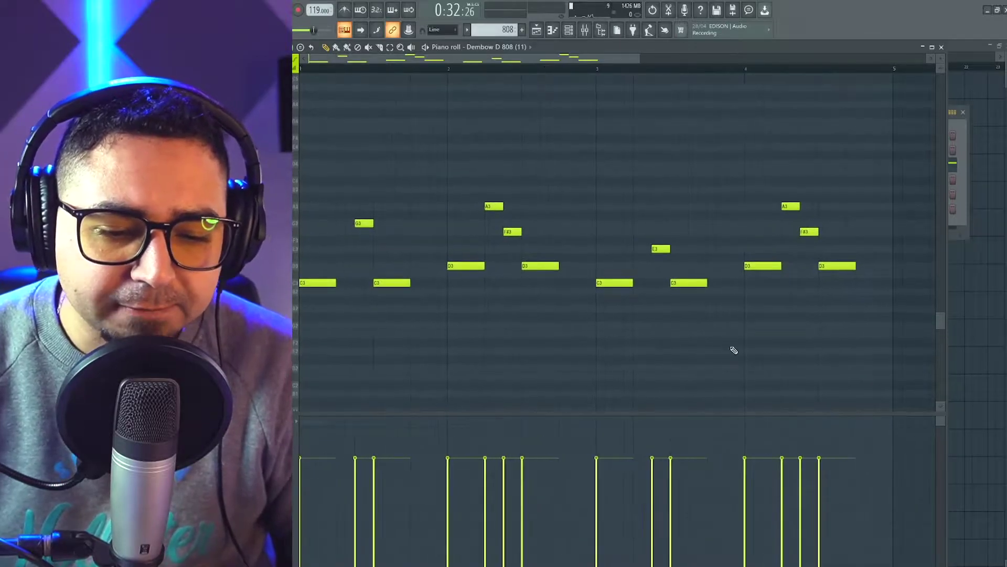
Play the 808 bass line from its first bar into bar 4, and stop playback
scroll(519, 350, up, 2)
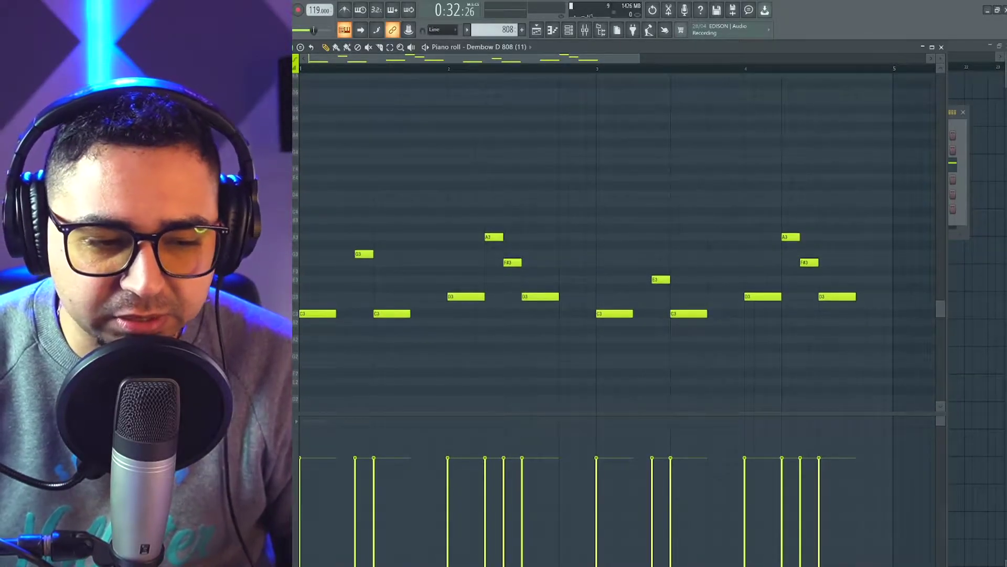
key(space)
scroll(506, 197, down, 1)
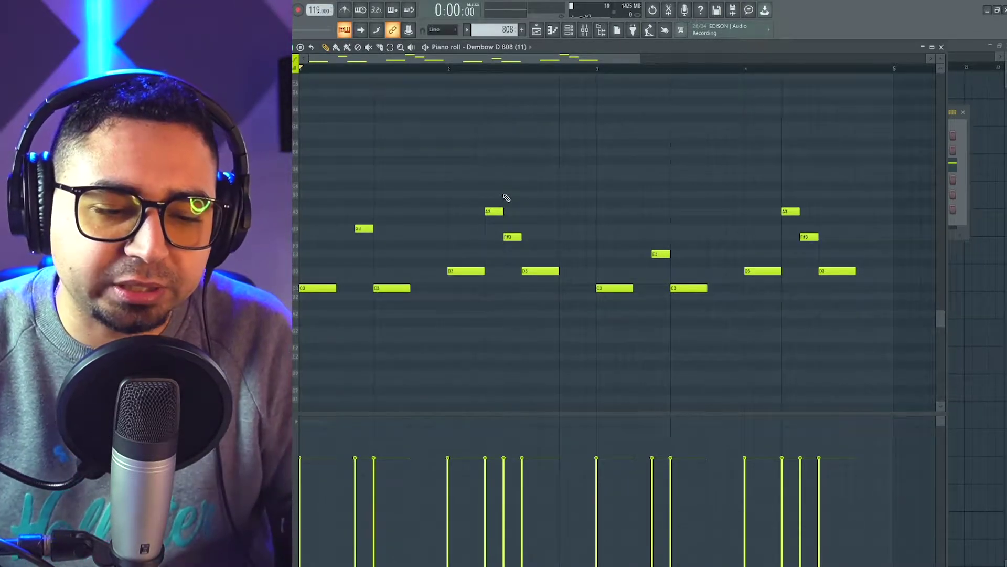
key(space)
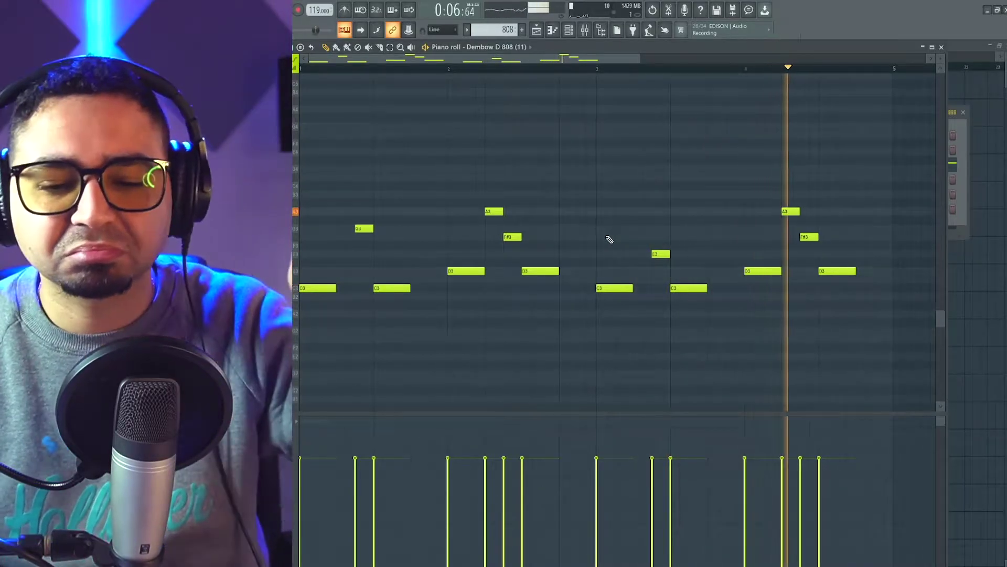
key(space)
Widen the piano roll window and play the 808 bass line again
scroll(588, 297, up, 2)
drag(587, 297, 677, 319)
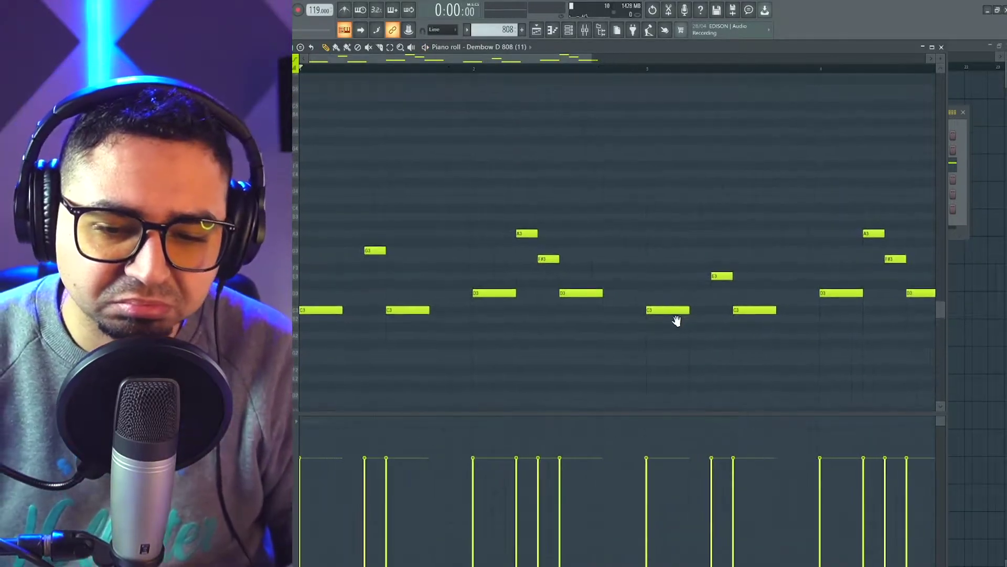
drag(946, 150, 1005, 152)
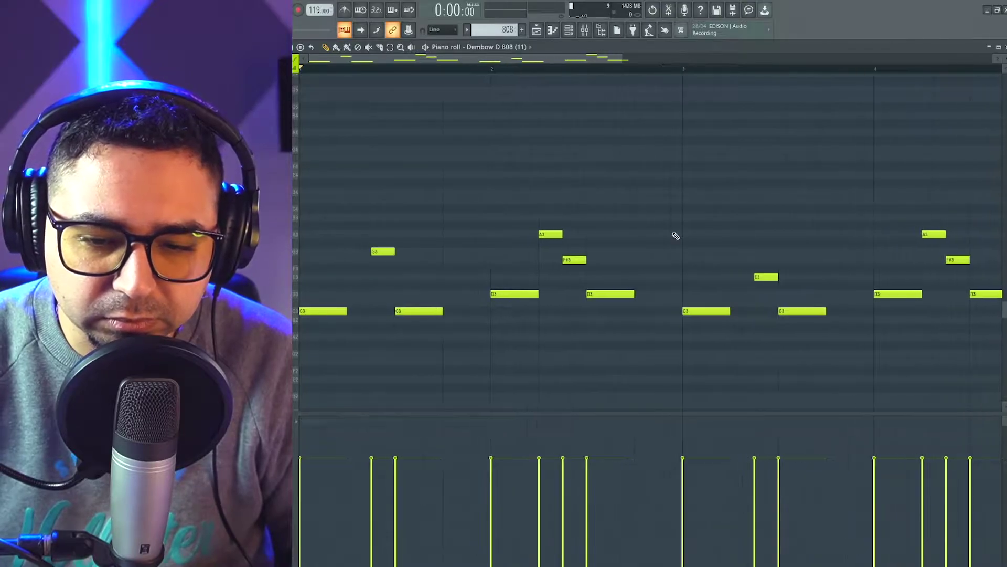
key(space)
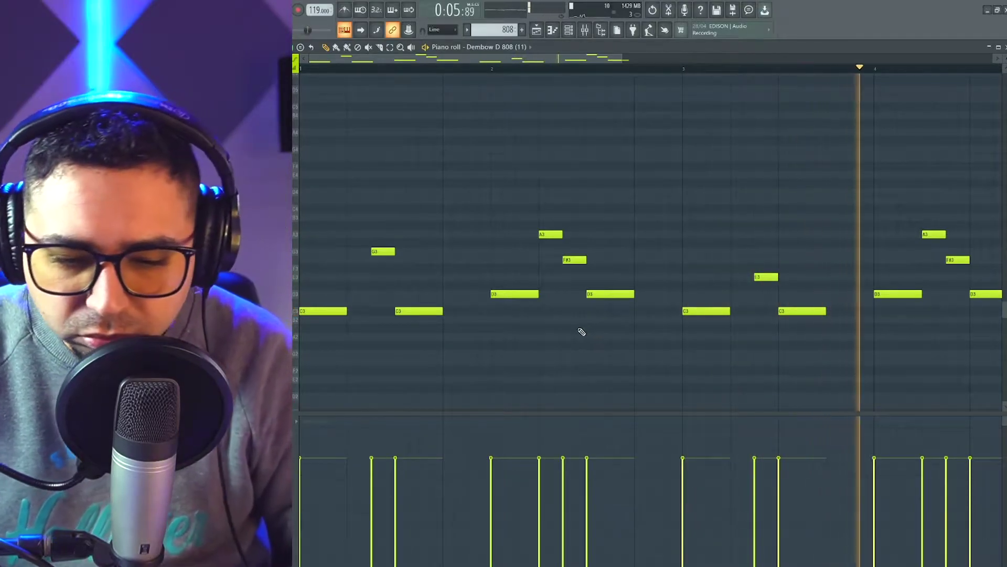
Open the vocal 1 pattern from the VOCAL PERCU track in the piano roll and audition its repeated notes
ctrl+scroll(580, 330, down, 2)
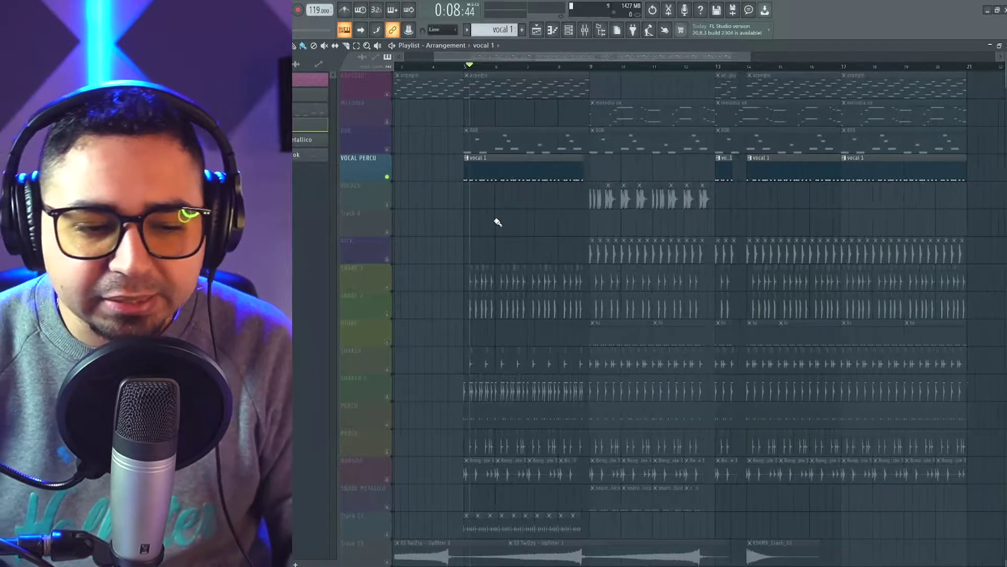
ctrl+scroll(495, 220, up, 2)
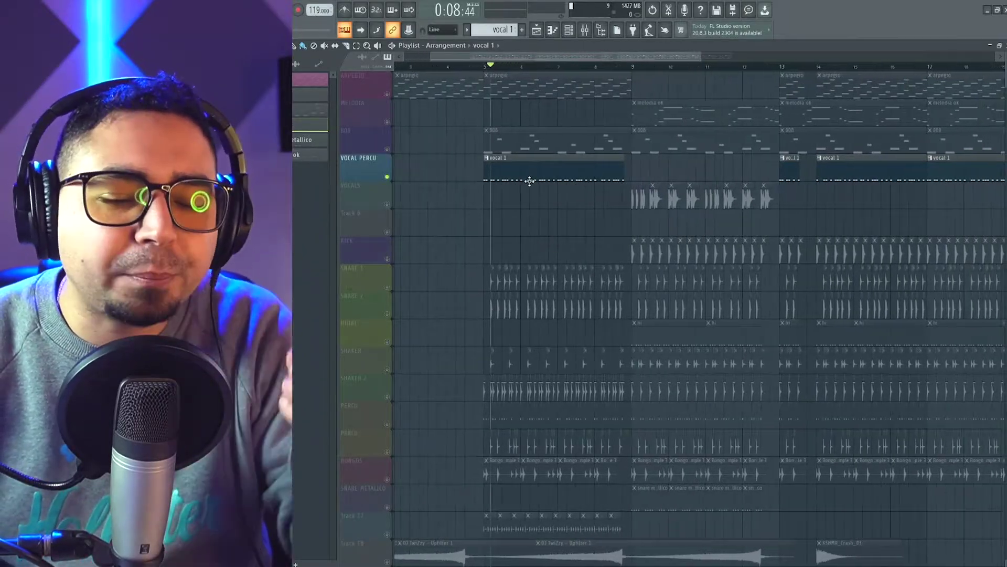
double_click(528, 176)
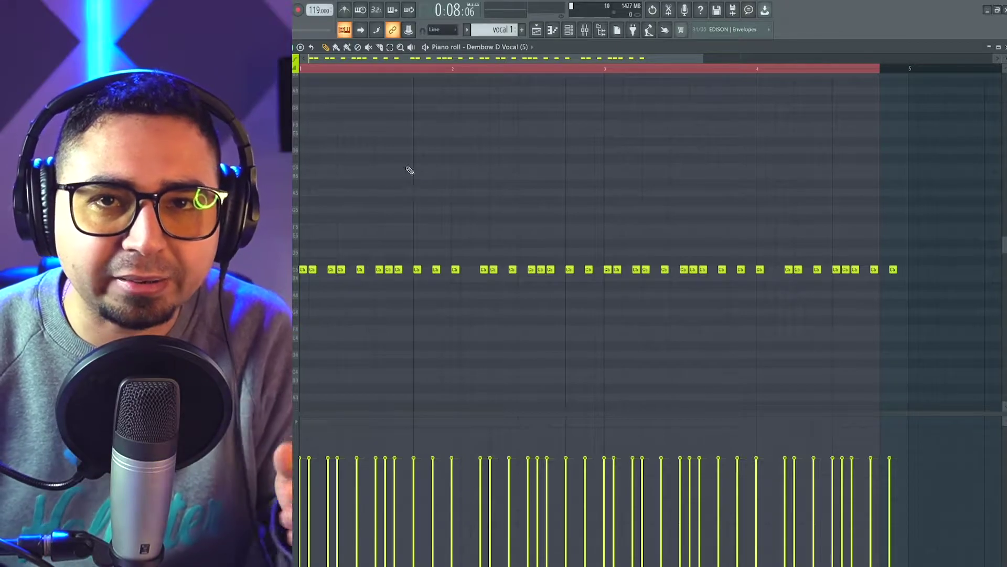
key(space)
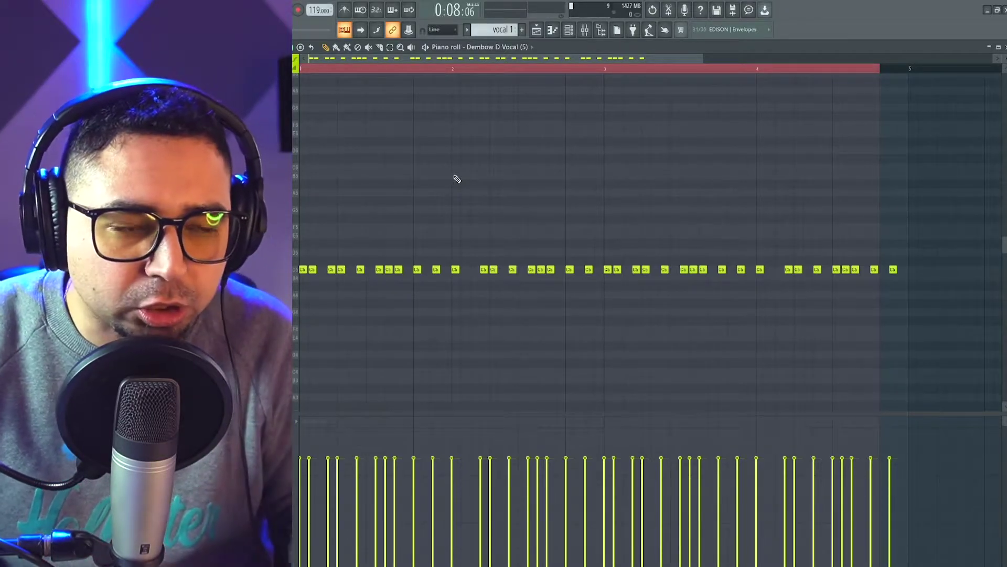
Return to the playlist and solo the VOCALS track
click(536, 30)
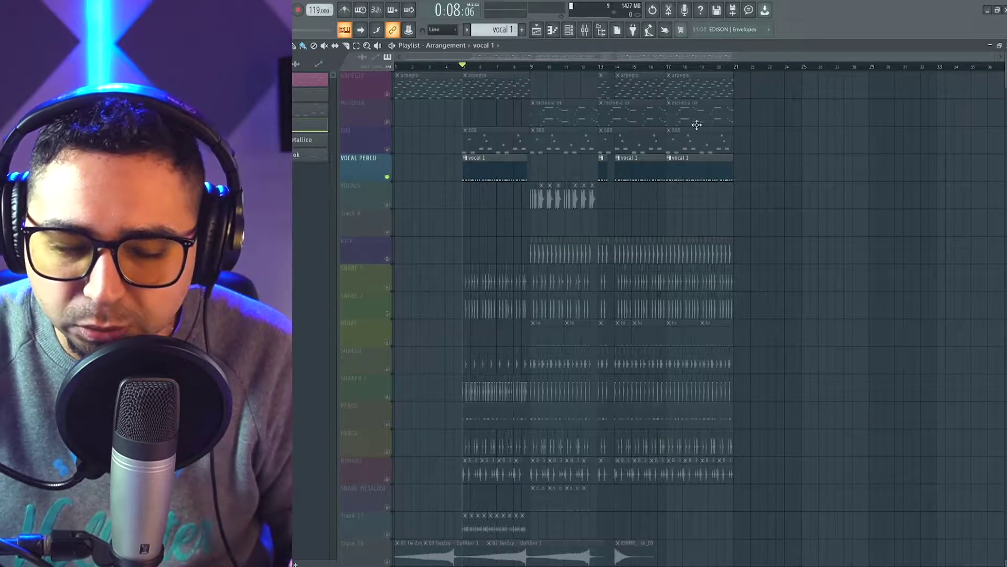
scroll(532, 243, up, 3)
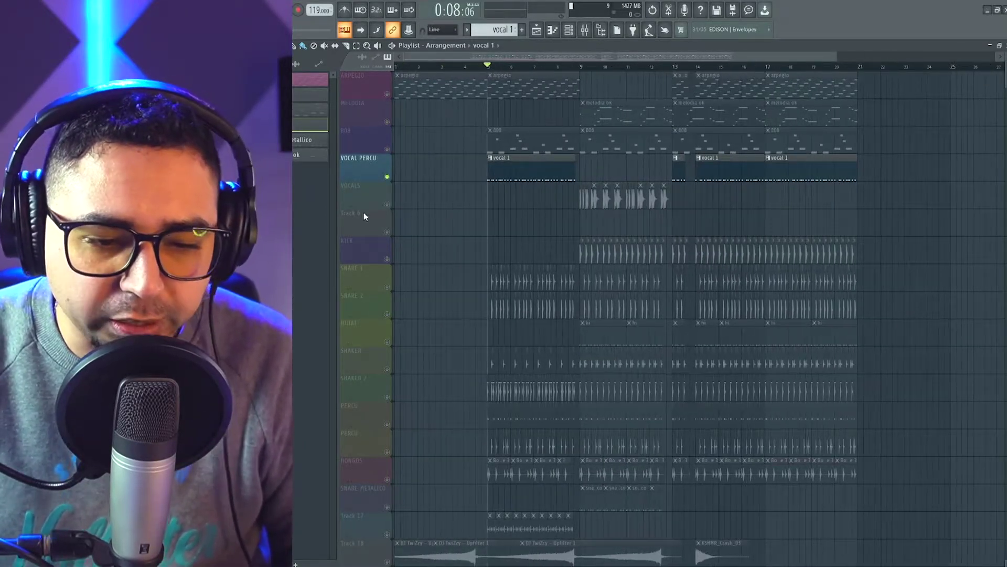
click(395, 208)
scroll(623, 219, up, 5)
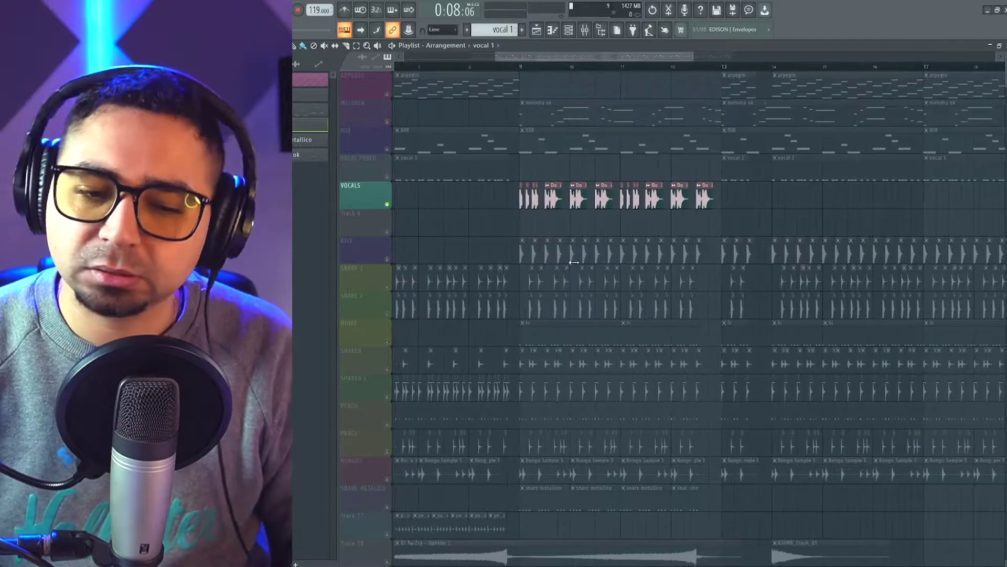
scroll(609, 226, up, 3)
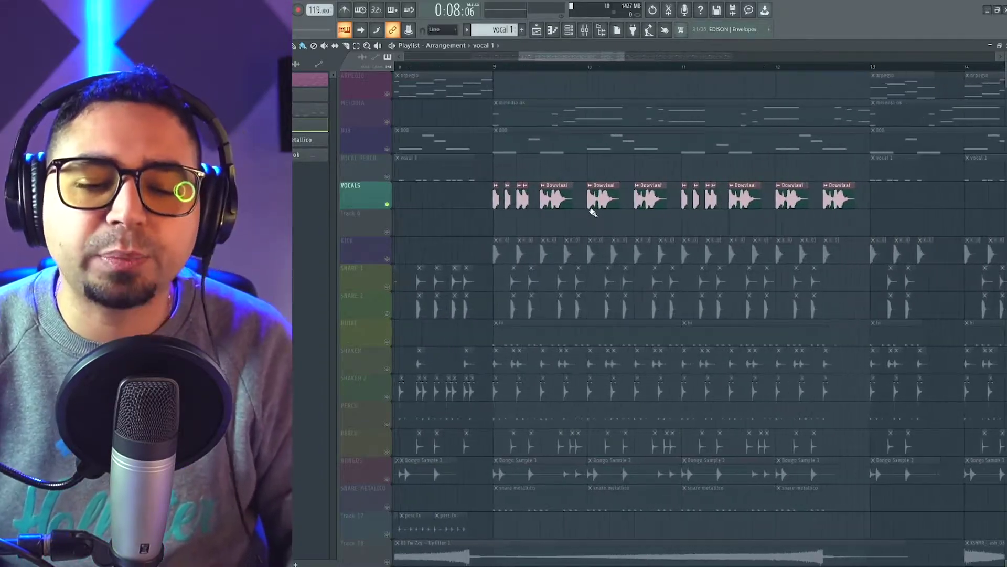
Set the playhead to bar 9 and audition the start of the soloed vocal clips
drag(479, 65, 512, 69)
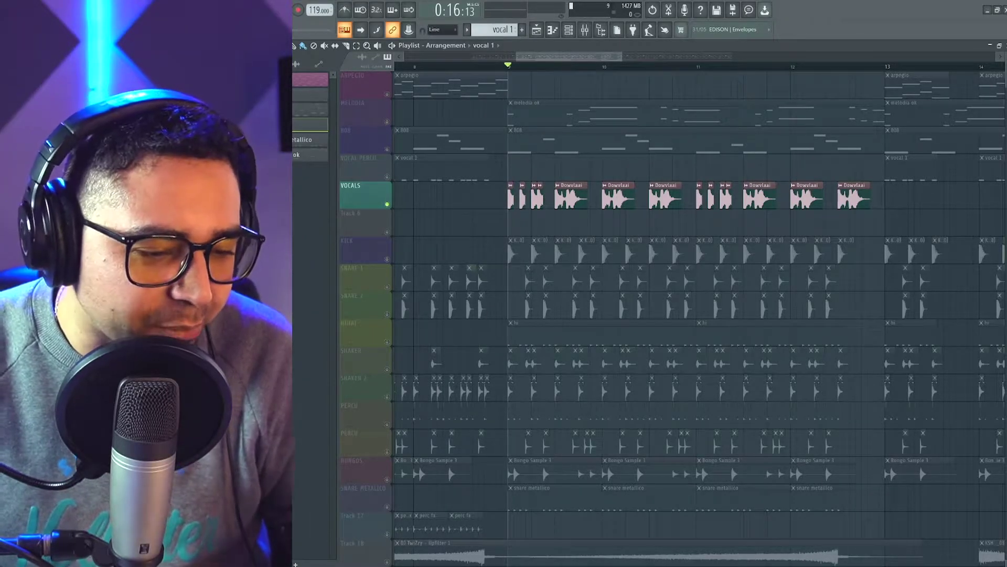
key(space)
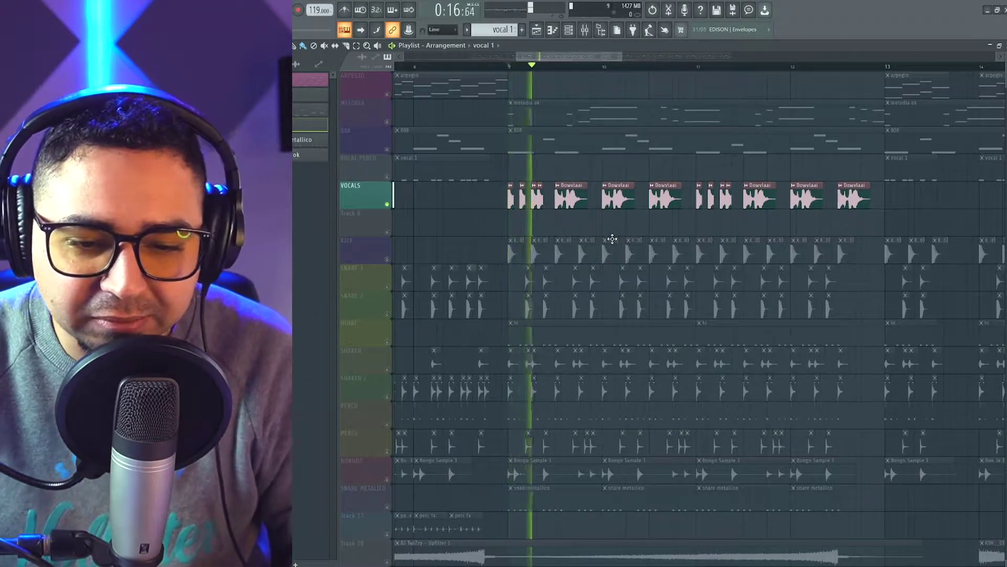
key(space)
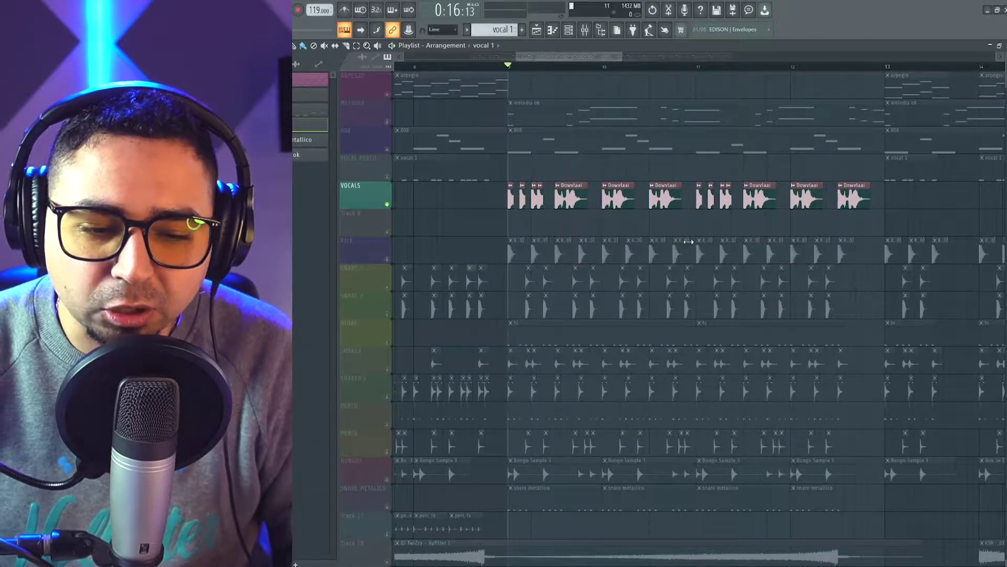
scroll(689, 241, up, 3)
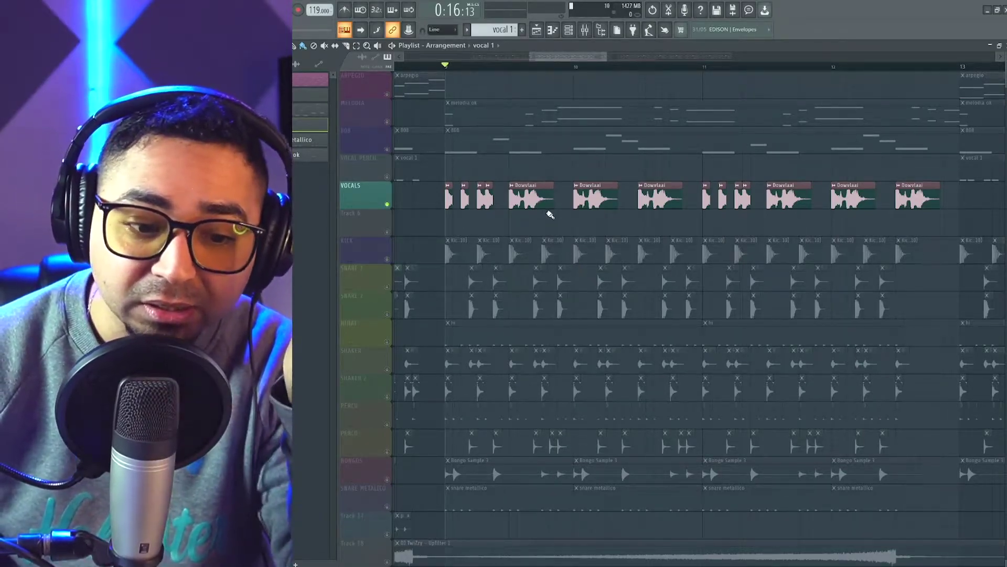
key(space)
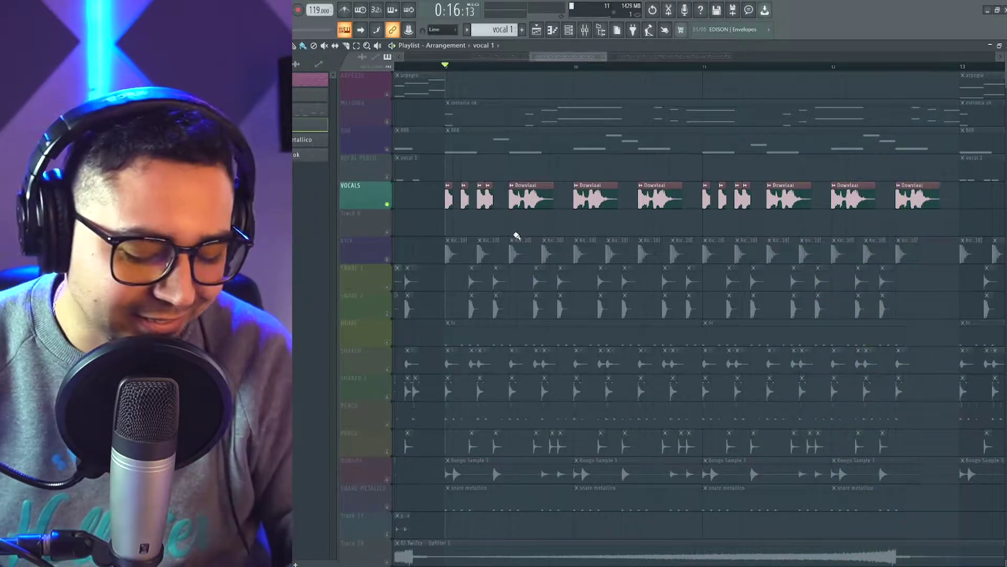
Open the Dowvlaai vocal clip's channel settings, examine its sample options, and close them
ctrl+scroll(464, 246, up, 1)
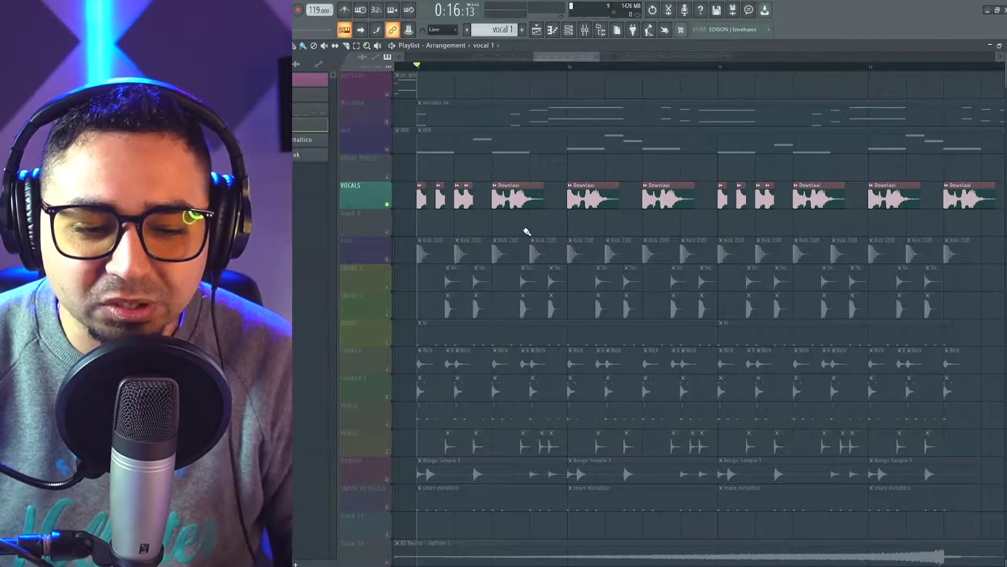
double_click(525, 199)
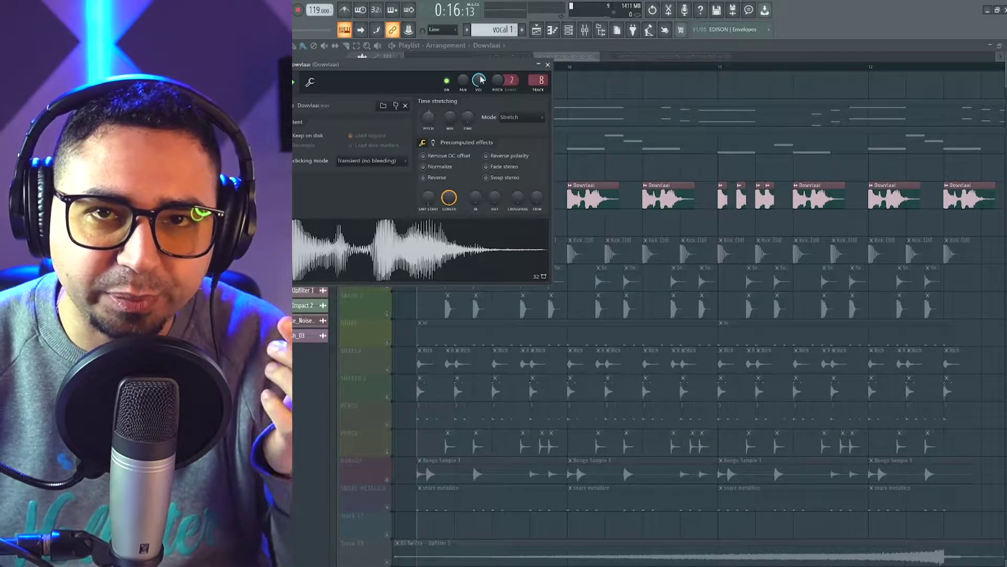
click(565, 58)
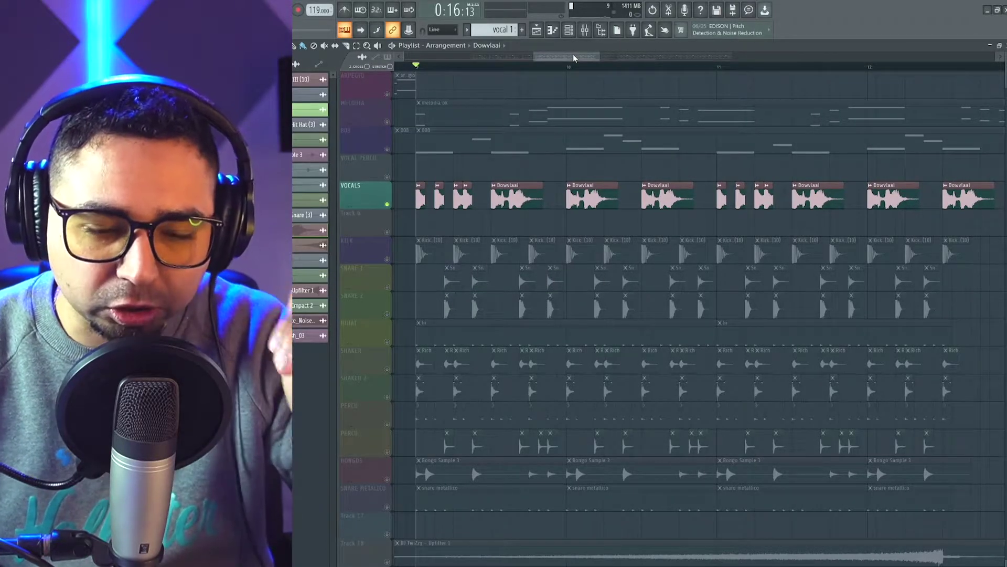
Play the soloed vocal clips from bar 9 into bar 12, and stop playback
scroll(592, 181, down, 4)
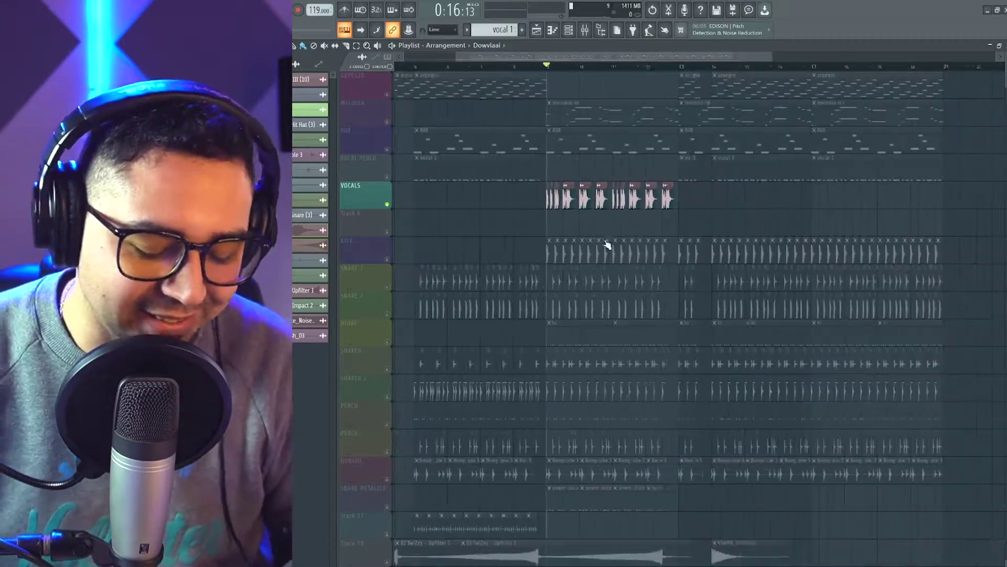
scroll(589, 243, up, 2)
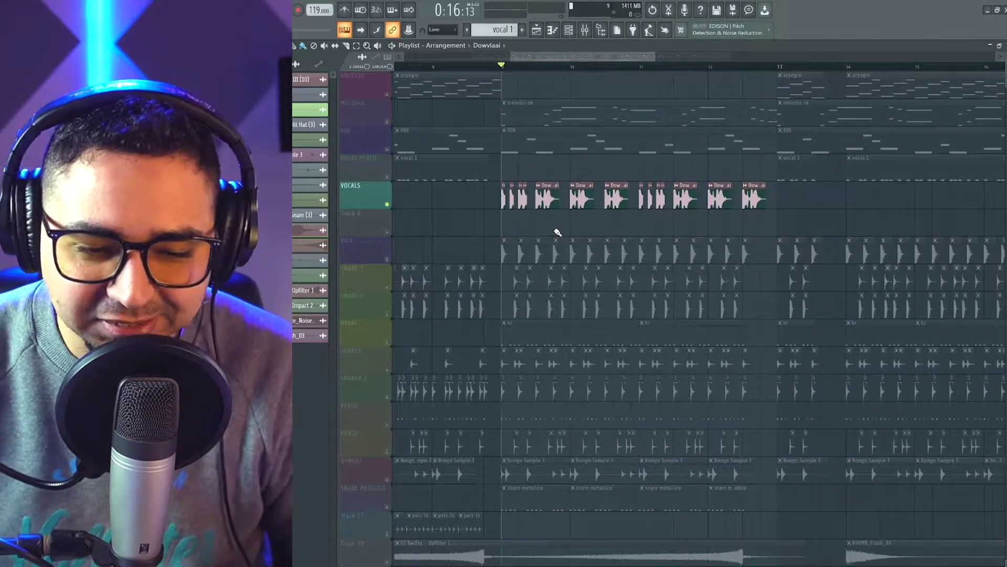
key(space)
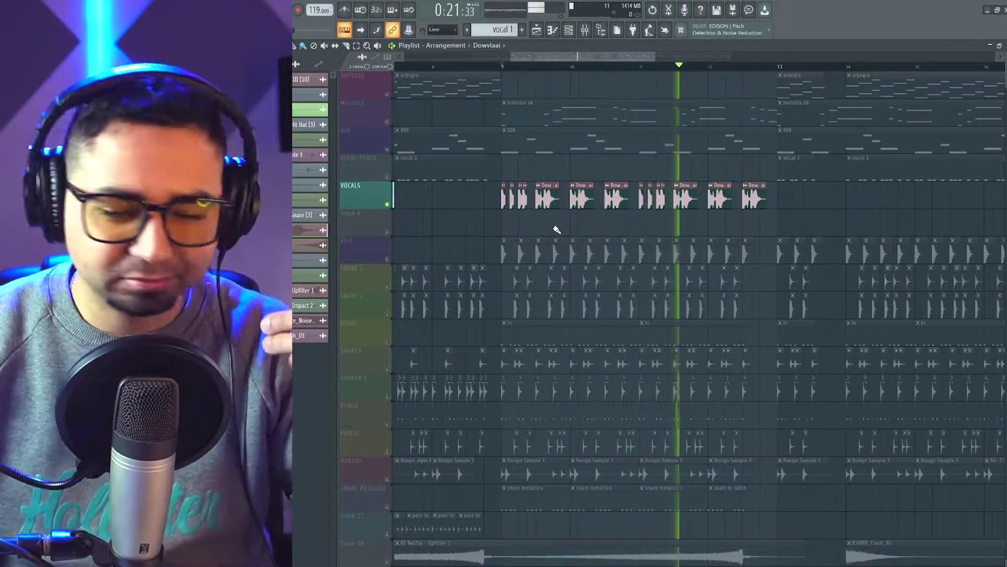
key(super)
click(556, 54)
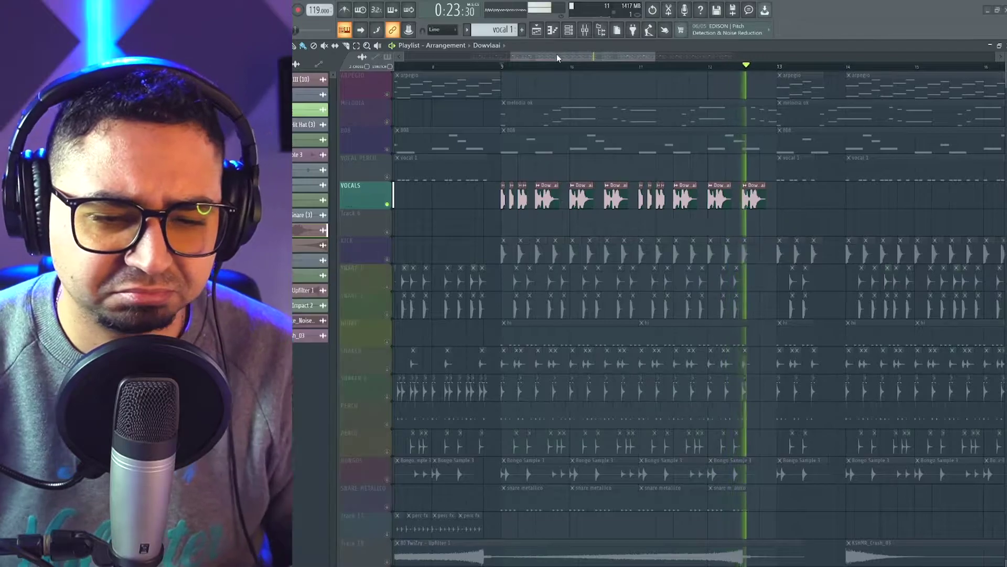
key(space)
Solo the KICK track in the playlist
scroll(578, 248, down, 3)
scroll(573, 308, up, 4)
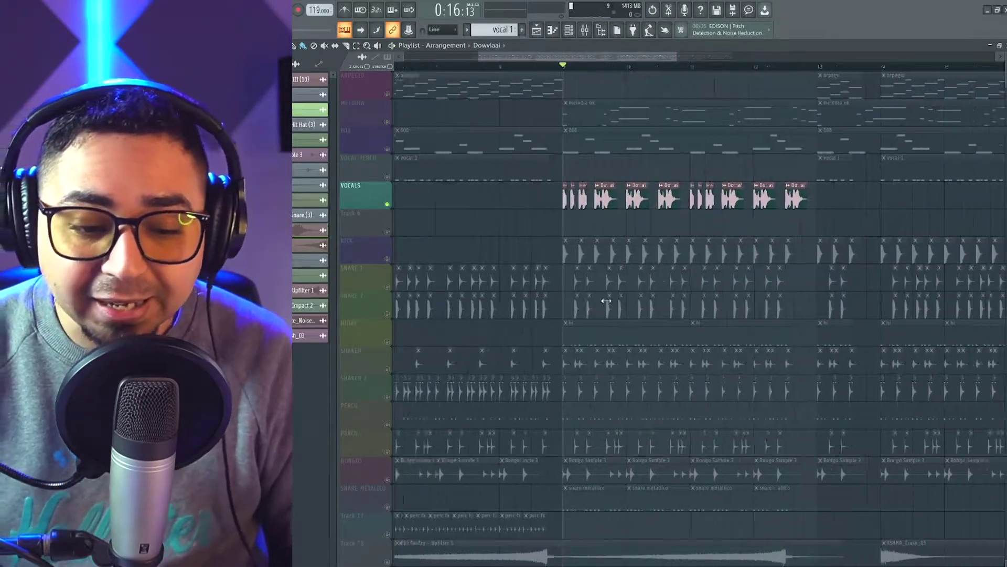
scroll(577, 307, up, 3)
click(389, 261)
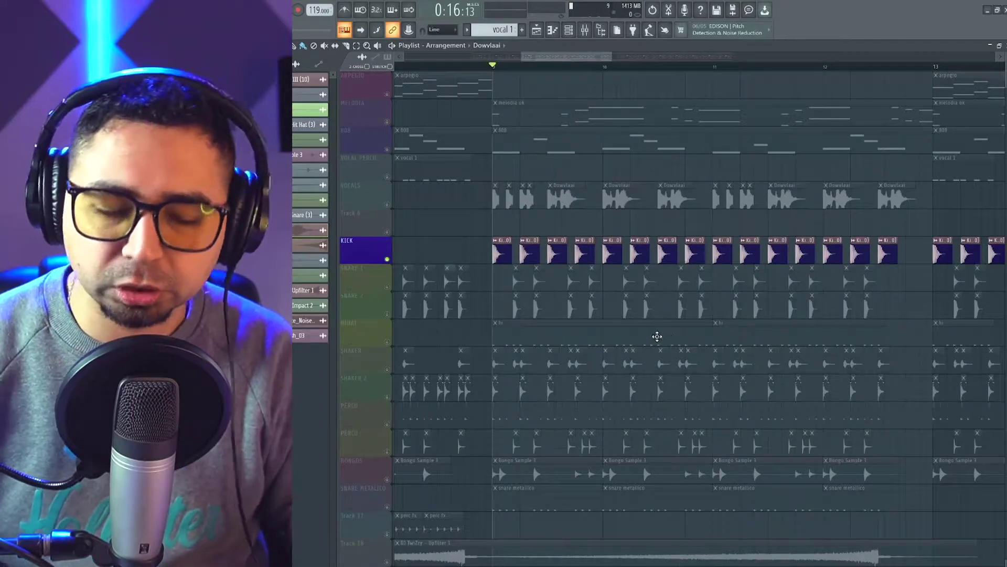
Play the soloed kick clips from bar 9, and stop playback
scroll(556, 336, up, 4)
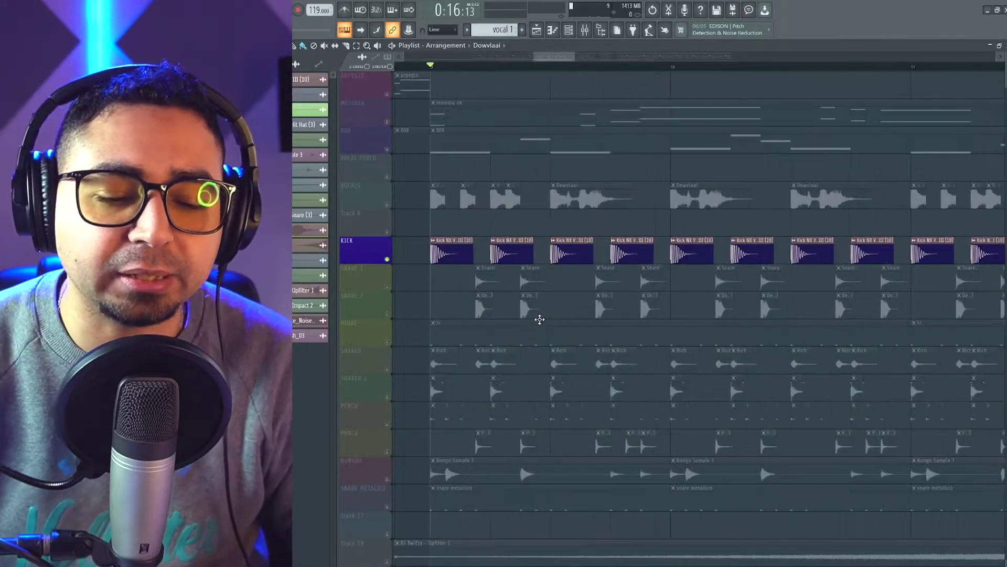
scroll(569, 303, up, 2)
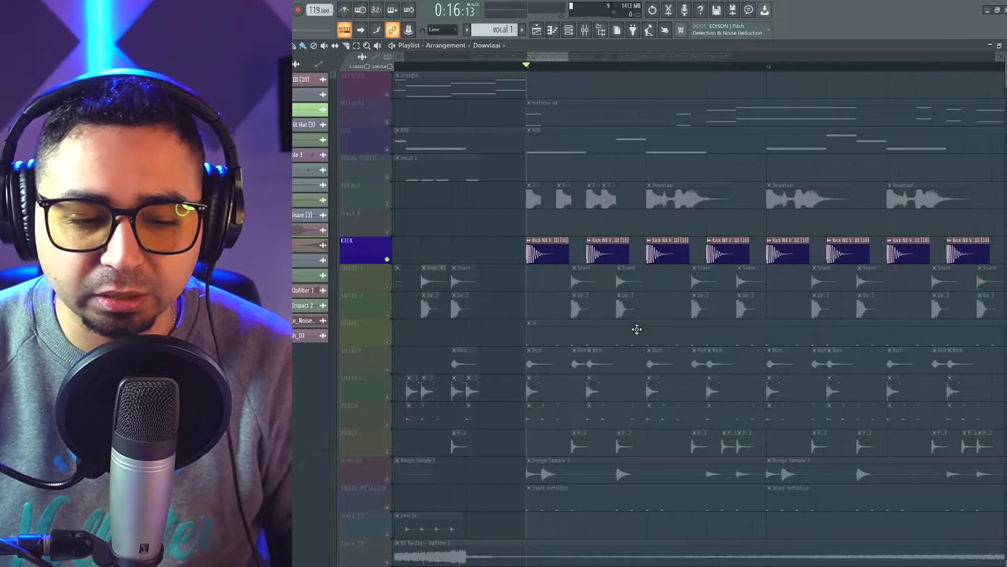
scroll(553, 339, down, 3)
key(space)
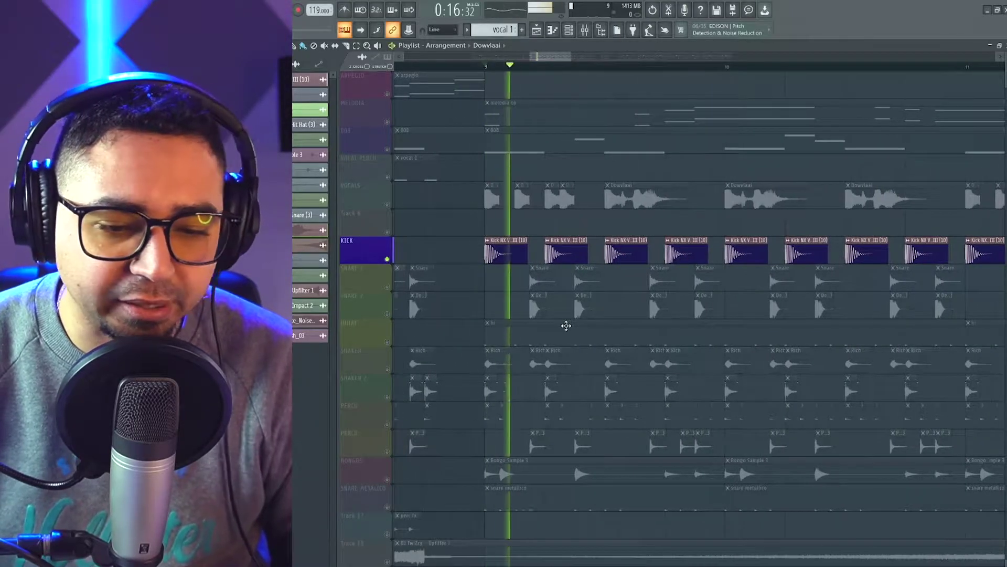
scroll(637, 343, down, 3)
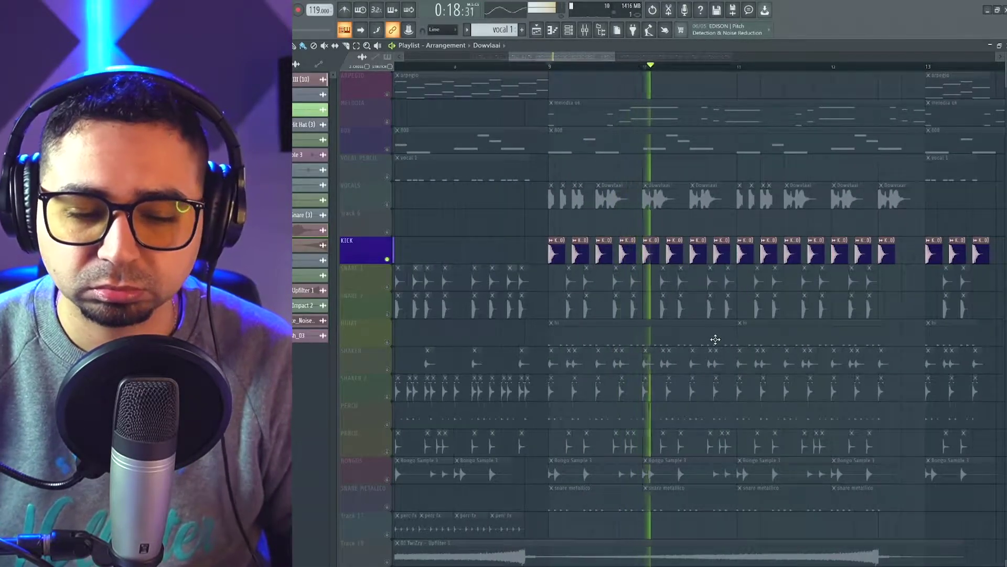
key(space)
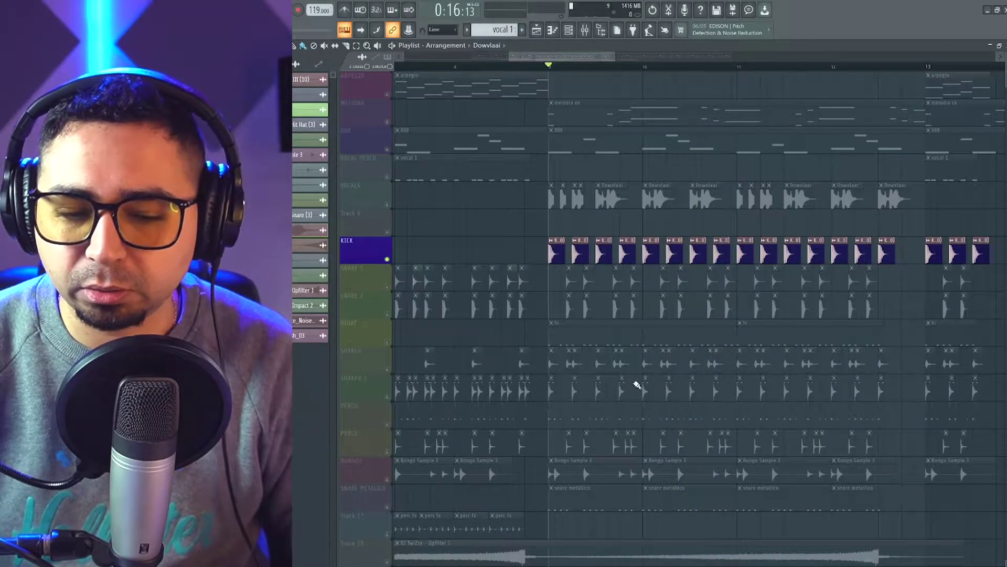
scroll(630, 335, down, 6)
scroll(628, 329, up, 5)
scroll(627, 331, down, 3)
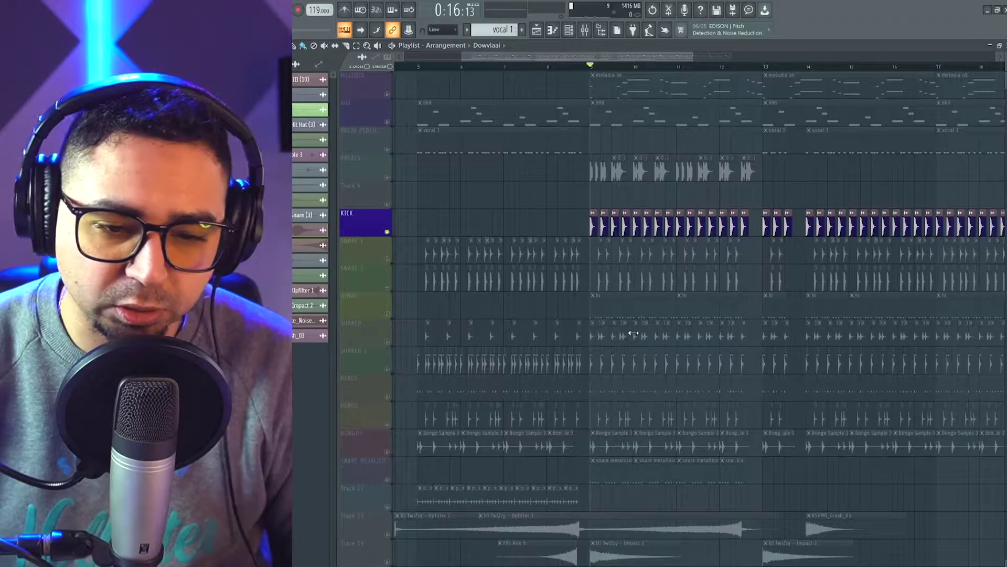
scroll(634, 334, down, 4)
scroll(538, 278, up, 3)
scroll(630, 279, up, 1)
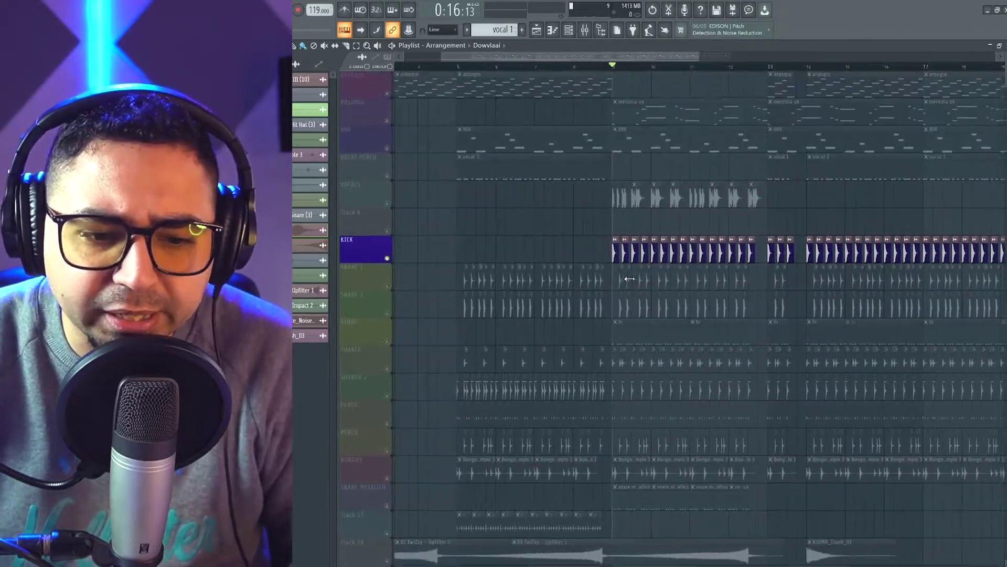
Solo the SNARE 1 track, play its clips briefly from bar 9, and stop playback
scroll(630, 278, down, 2)
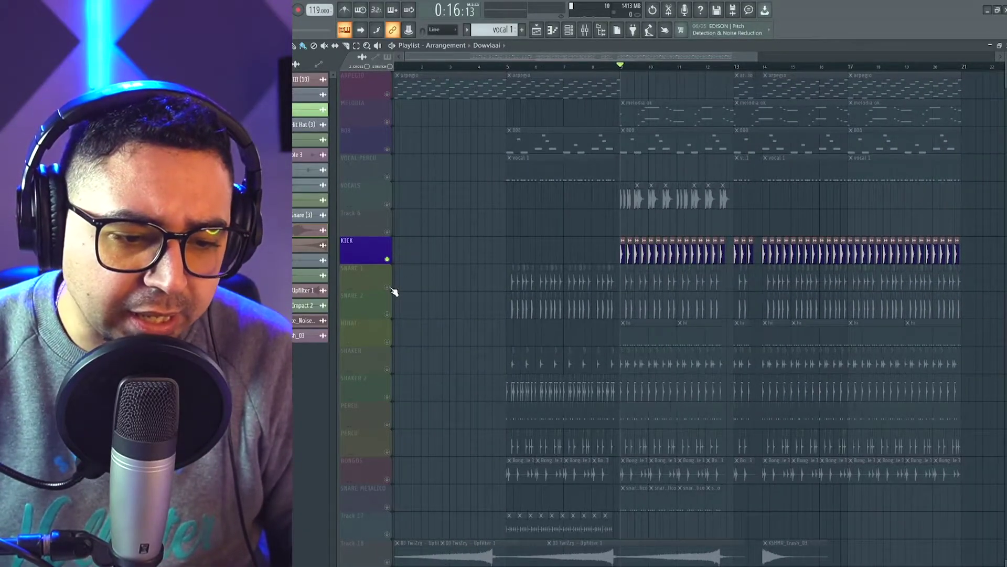
click(391, 287)
scroll(625, 325, up, 5)
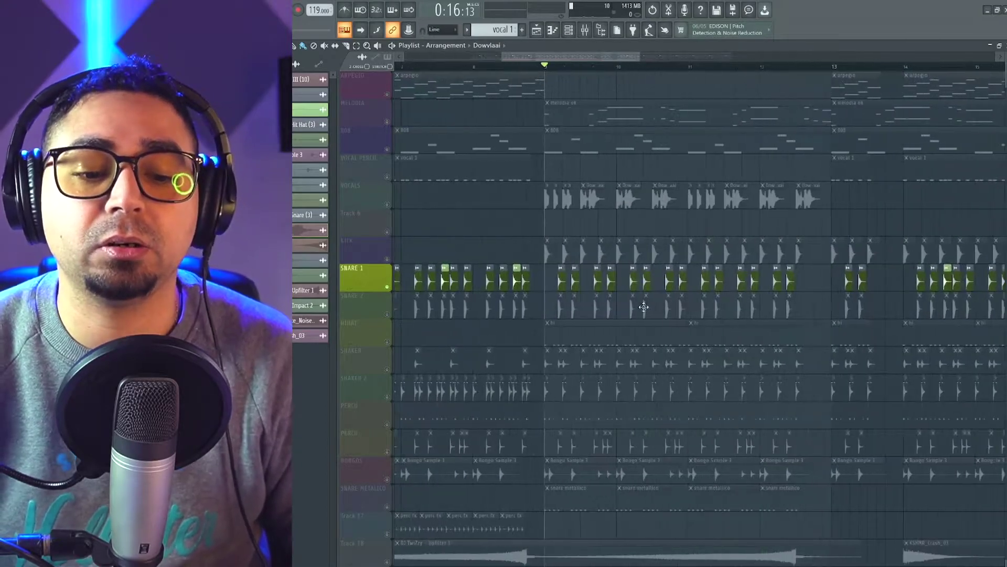
scroll(677, 317, down, 5)
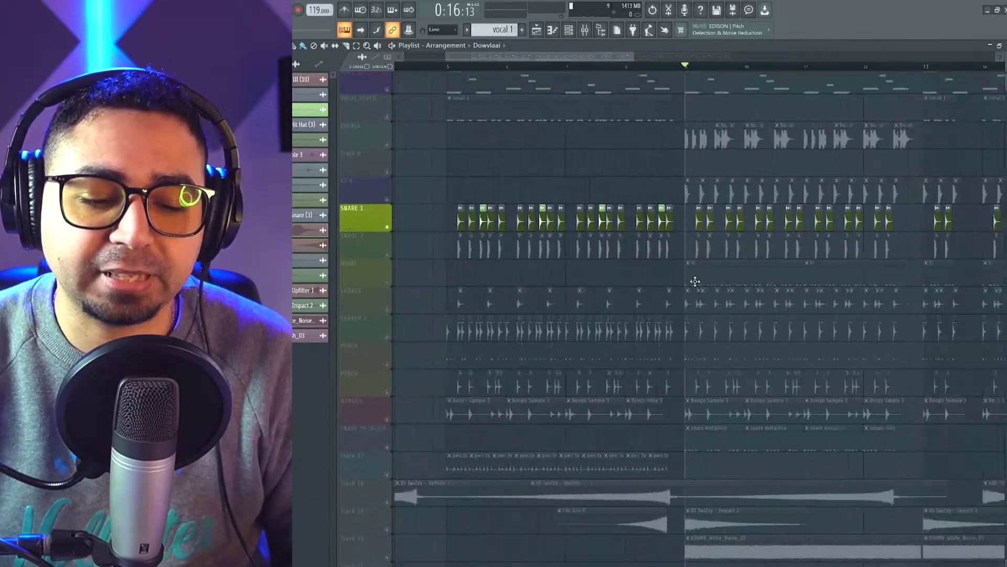
scroll(691, 295, up, 1)
drag(691, 295, 681, 309)
key(space)
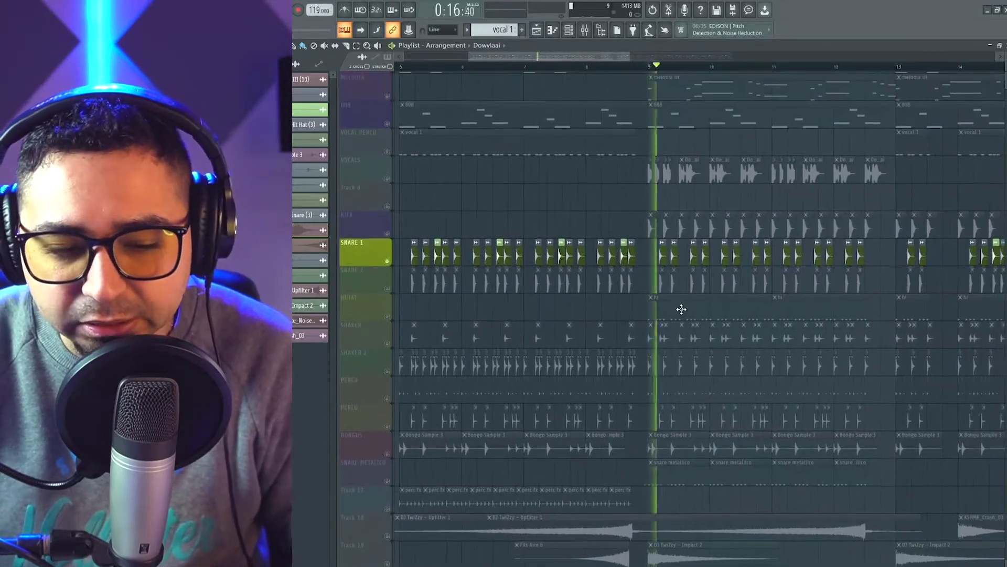
key(space)
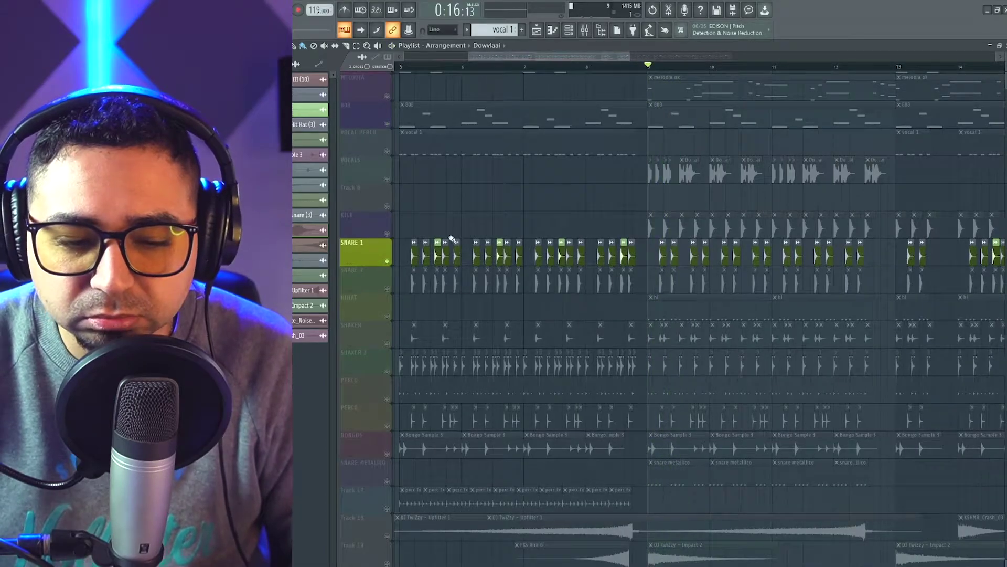
Add the KICK track to the solo, play it together with SNARE 1 from bar 9, and stop playback
ctrl+click(390, 236)
scroll(682, 295, up, 10)
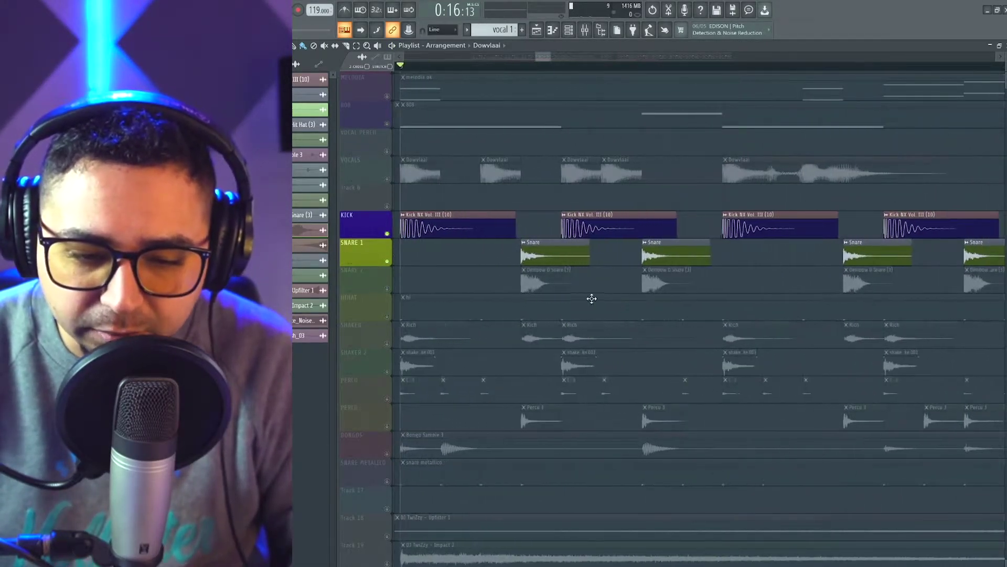
scroll(652, 302, down, 5)
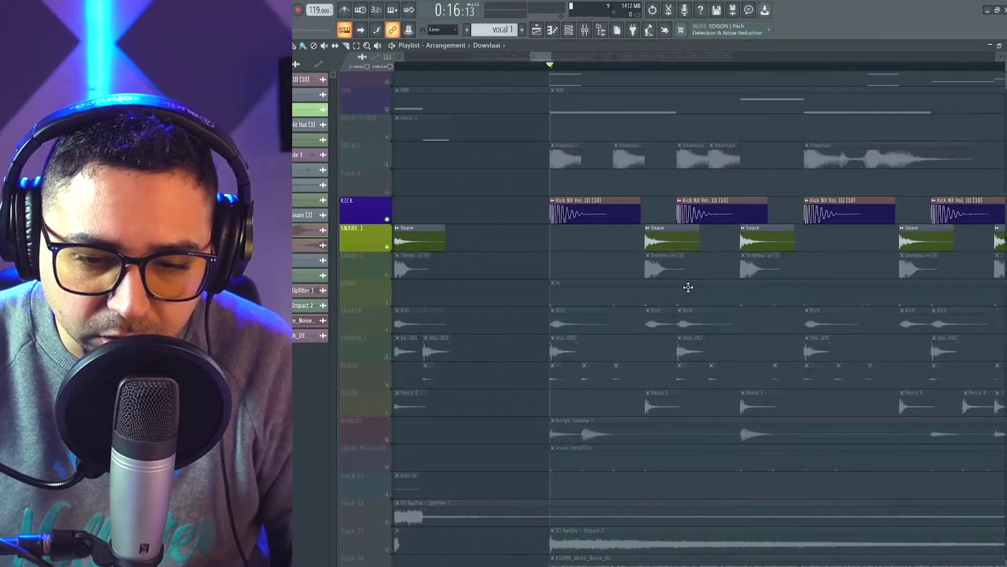
drag(586, 281, 589, 301)
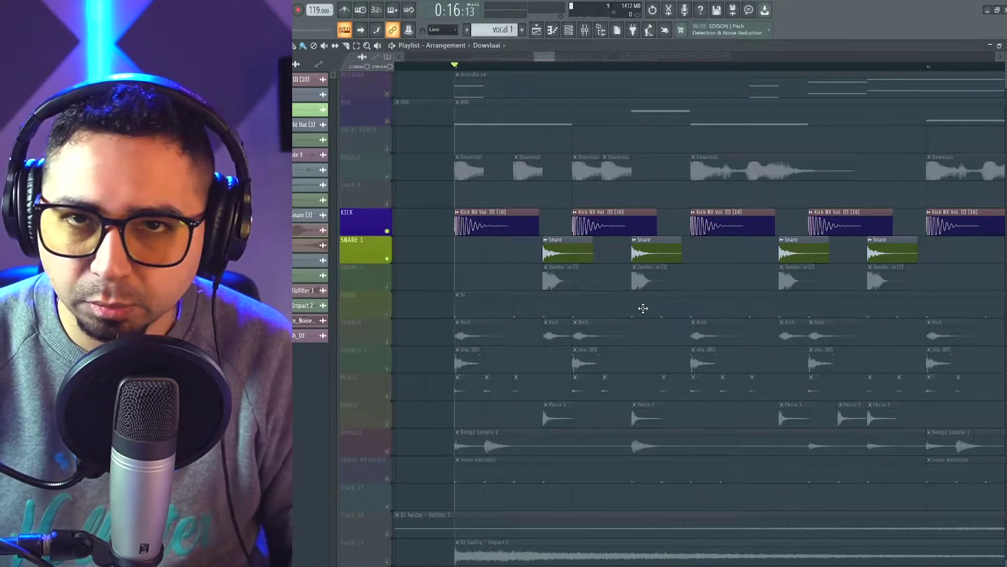
key(space)
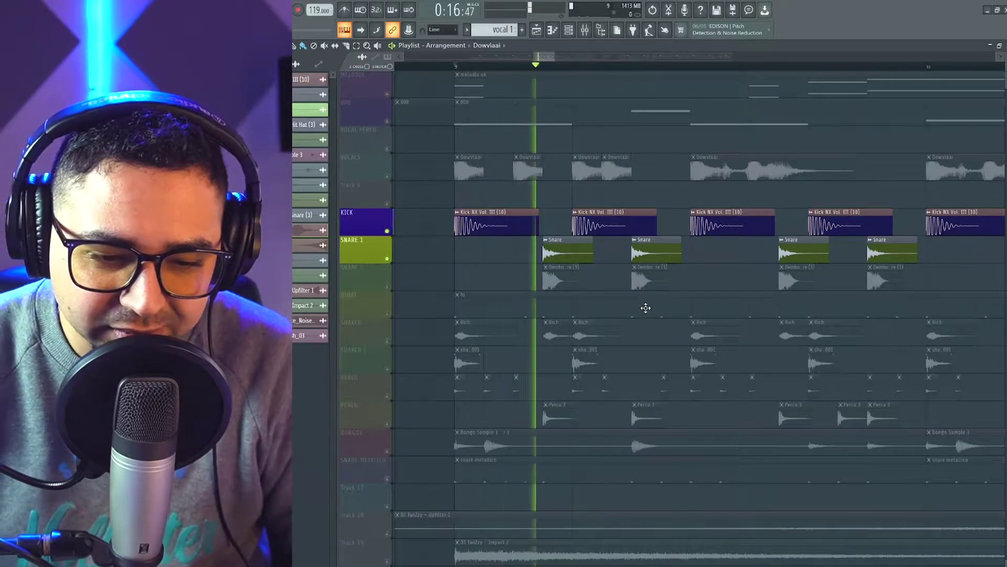
scroll(649, 308, down, 3)
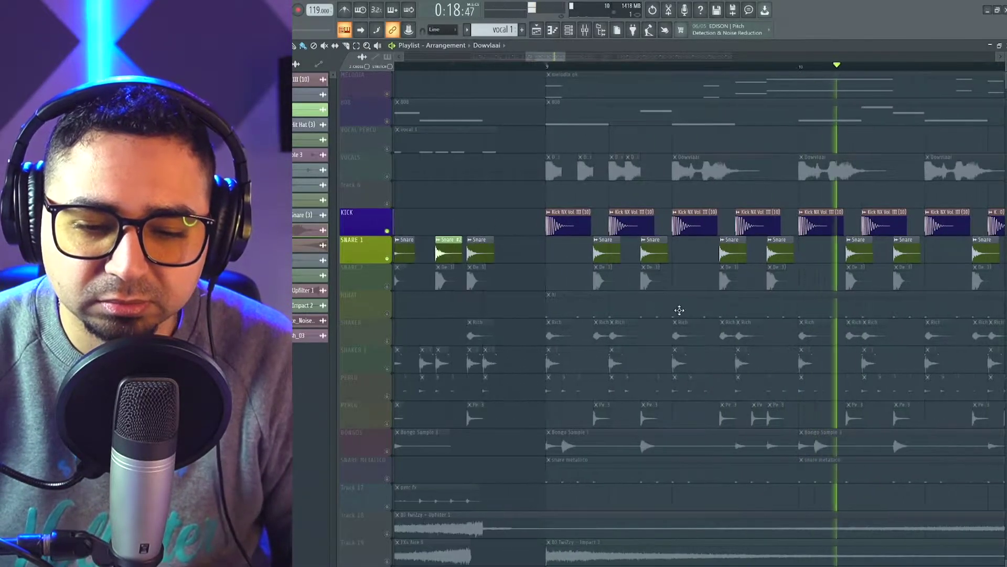
drag(745, 308, 693, 323)
scroll(693, 323, down, 4)
key(space)
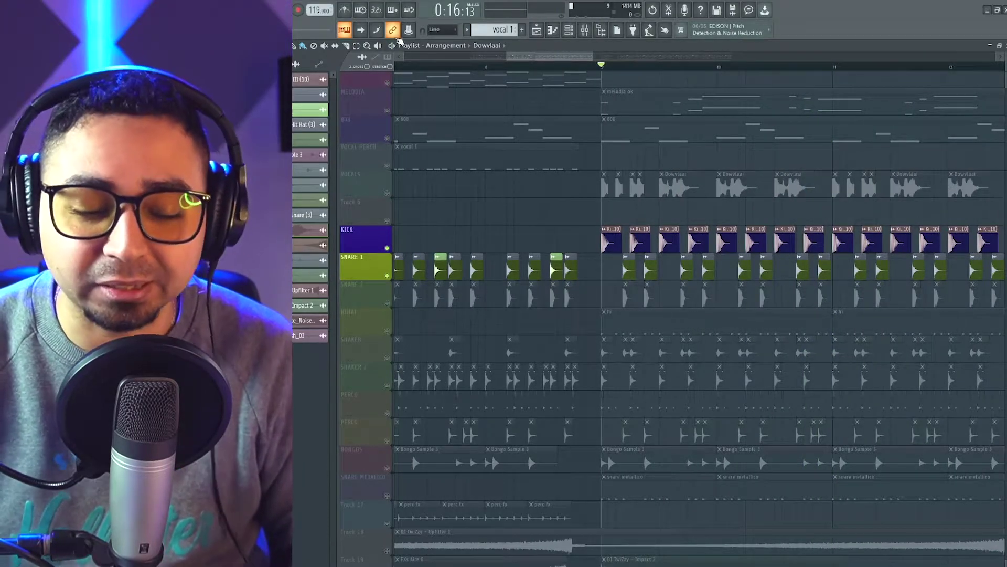
Replay the opening of the combined kick and SNARE 1 rhythm from bar 9, and stop playback
key(space)
scroll(676, 315, up, 3)
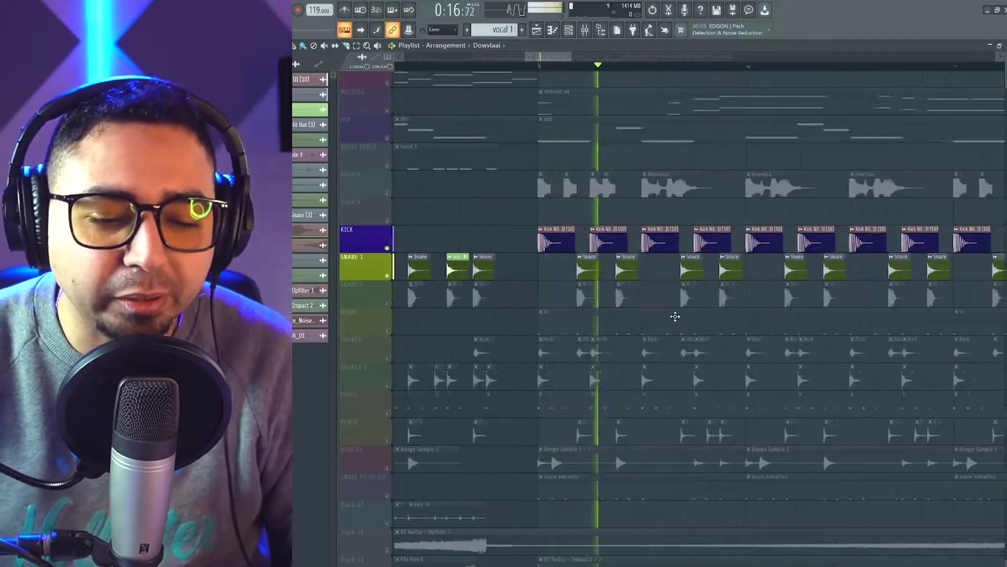
key(space)
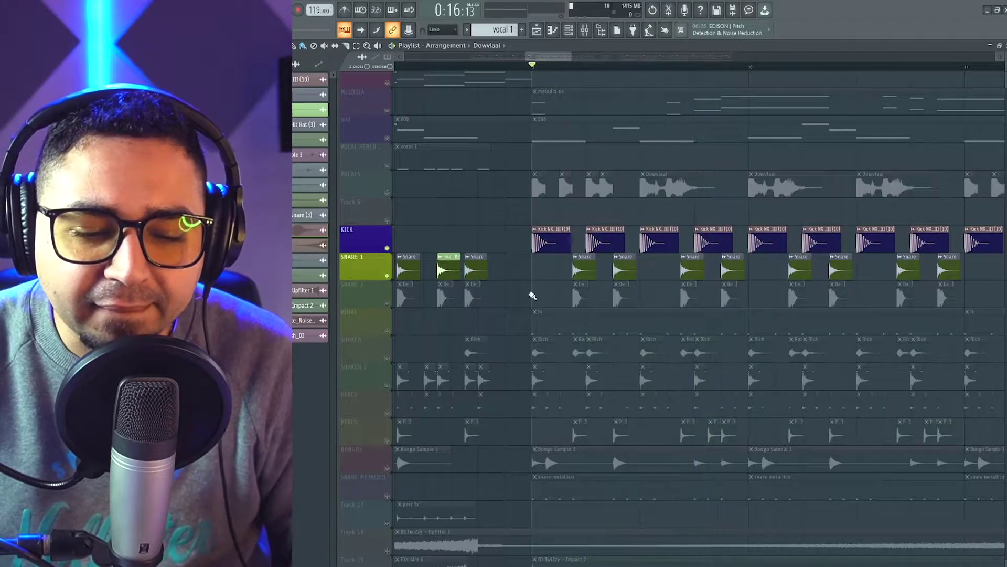
Solo only the SNARE 2 track, play its clips from bar 9, and stop playback
click(387, 304)
key(space)
key(space)
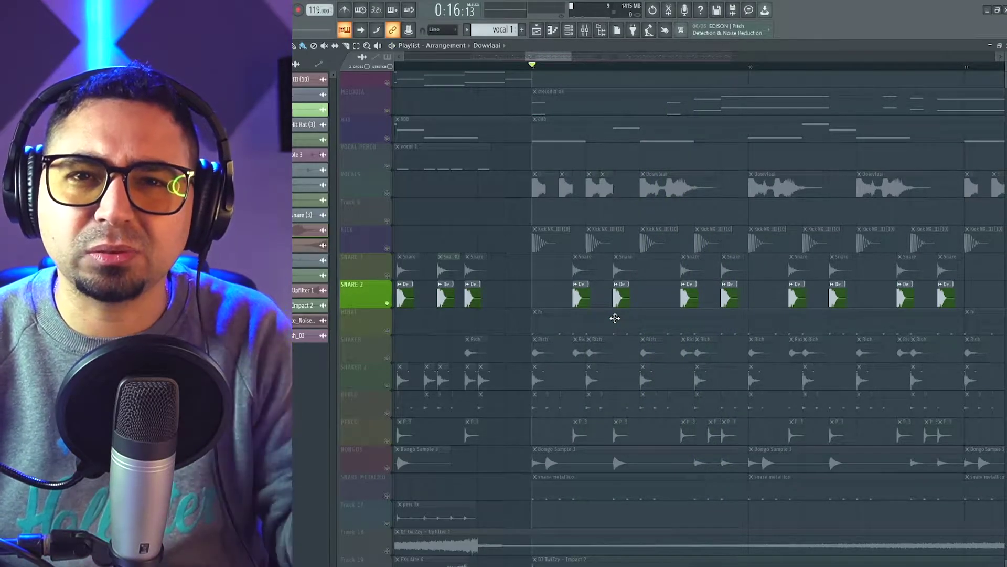
Add SNARE 1 to the solo, play both snare layers together from bar 9, and stop playback
click(388, 275)
key(space)
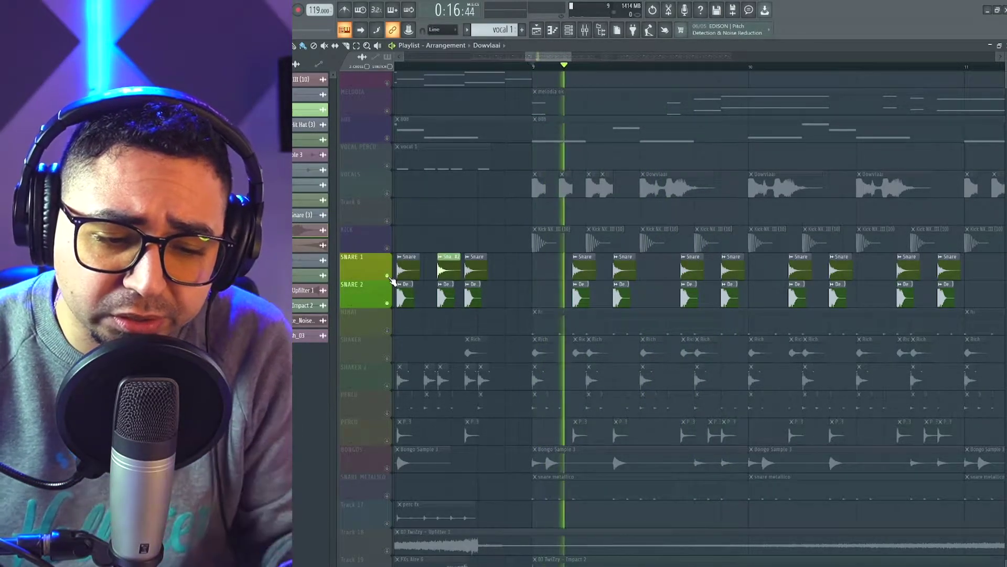
key(space)
Add the KICK track to the soloed snares, play all three tracks from bar 9, and stop playback
click(387, 249)
key(space)
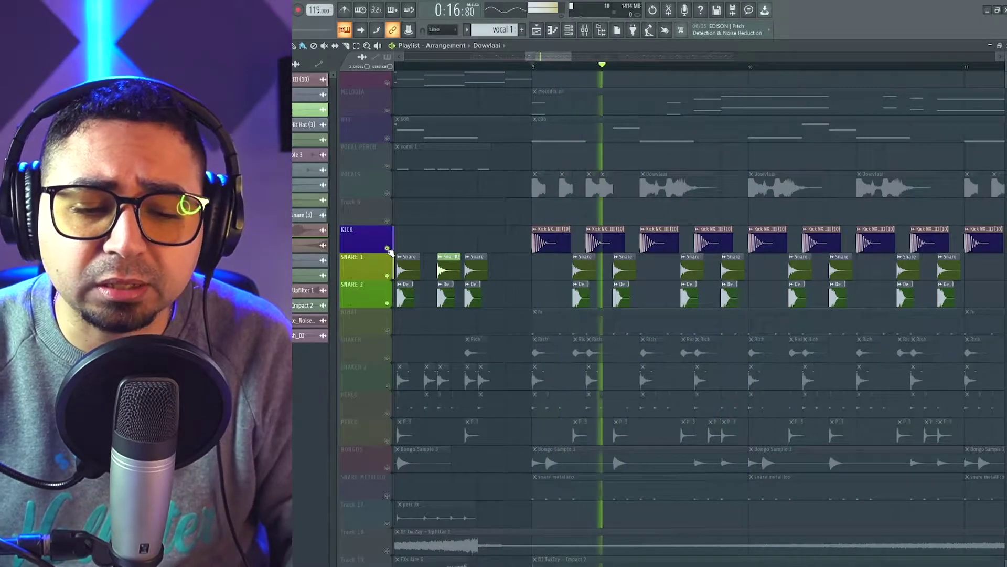
ctrl+scroll(590, 210, down, 5)
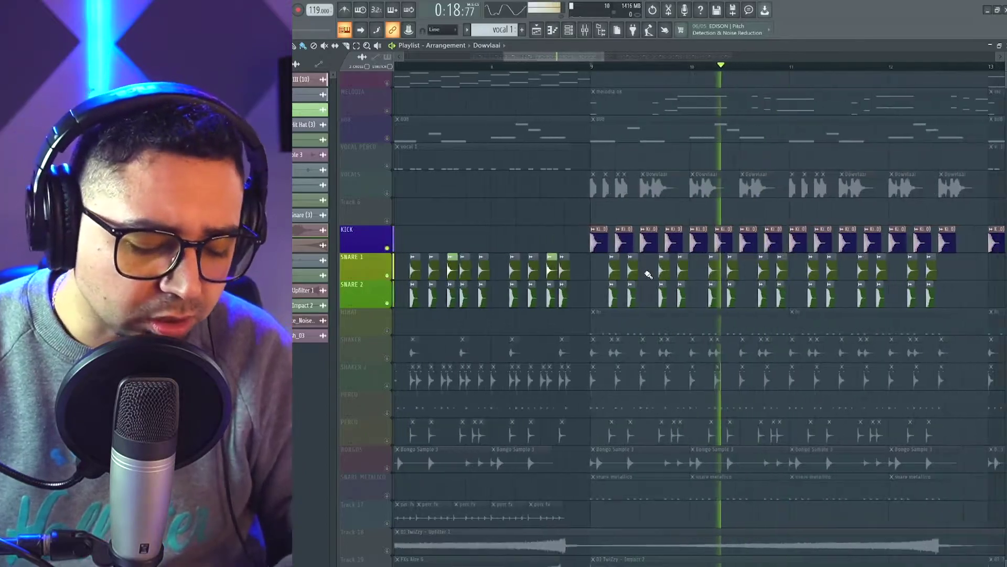
key(space)
Examine the snare clip pattern from bar 14 onward, including the extra SNARE 1 hit using a different snare sample
scroll(589, 207, down, 1)
drag(589, 210, 576, 206)
ctrl+scroll(647, 299, up, 2)
drag(771, 277, 546, 290)
ctrl+scroll(573, 295, up, 3)
ctrl+scroll(601, 306, up, 2)
ctrl+scroll(555, 263, down, 2)
ctrl+scroll(532, 269, up, 3)
ctrl+scroll(562, 278, down, 1)
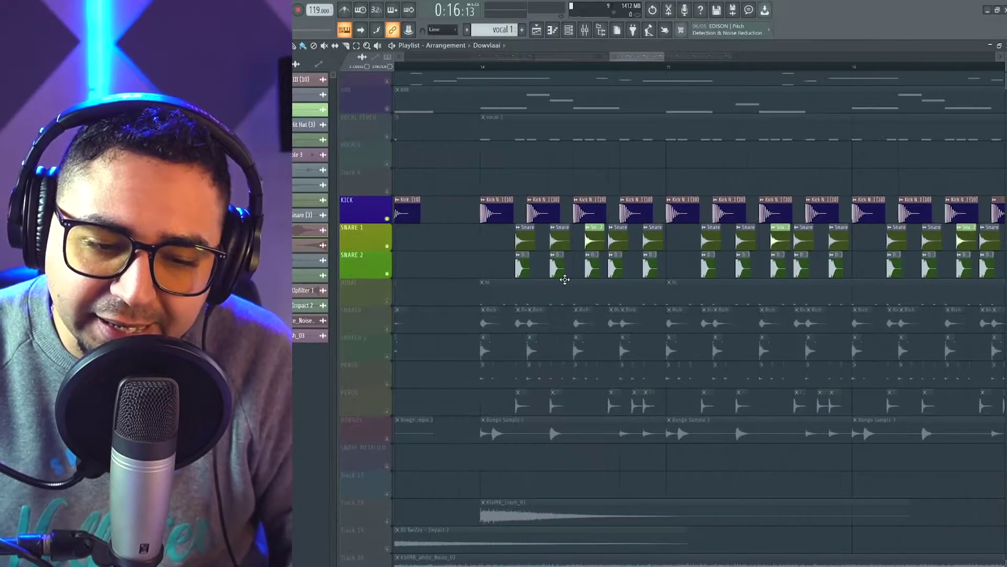
mouse_move(582, 239)
ctrl+mouse_down()
mouse_move(593, 265)
mouse_move(583, 243)
mouse_move(595, 244)
ctrl+mouse_up()
click(577, 246)
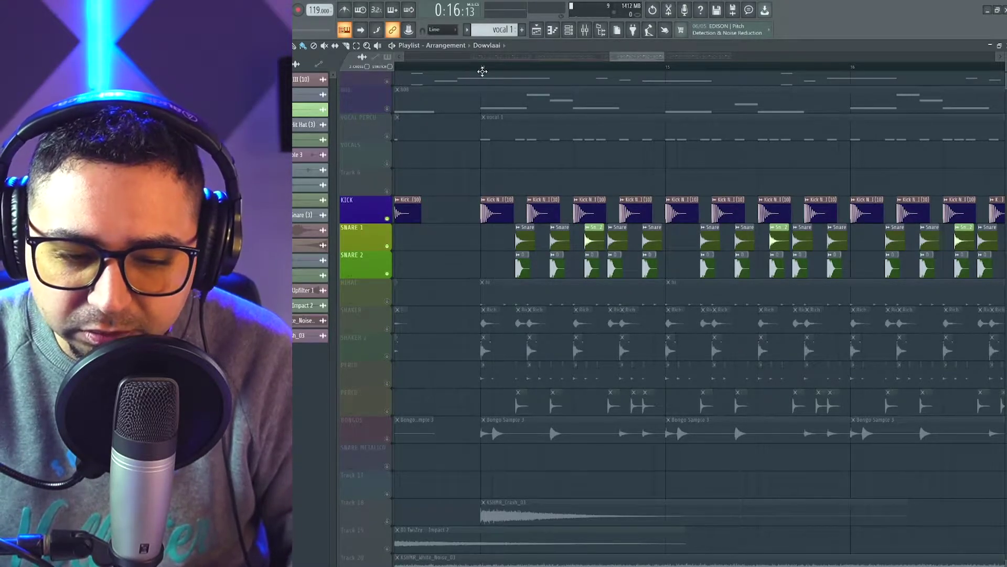
Set the playback position to bar 14, play the soloed kick and snares into bar 16, and stop playback
click(482, 70)
ctrl+scroll(593, 335, down, 1)
drag(593, 335, 581, 338)
ctrl+scroll(566, 340, up, 1)
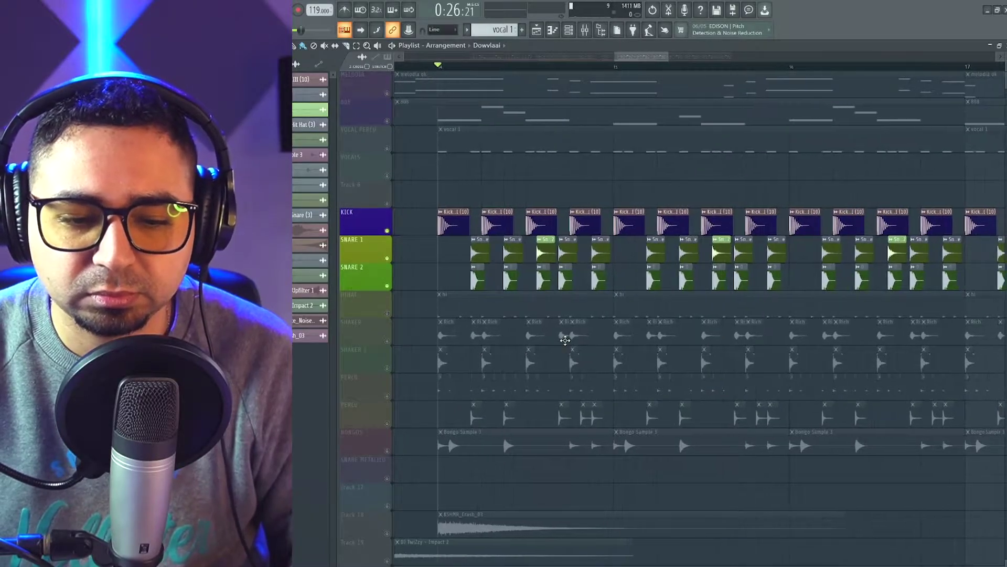
ctrl+scroll(565, 340, up, 1)
key(space)
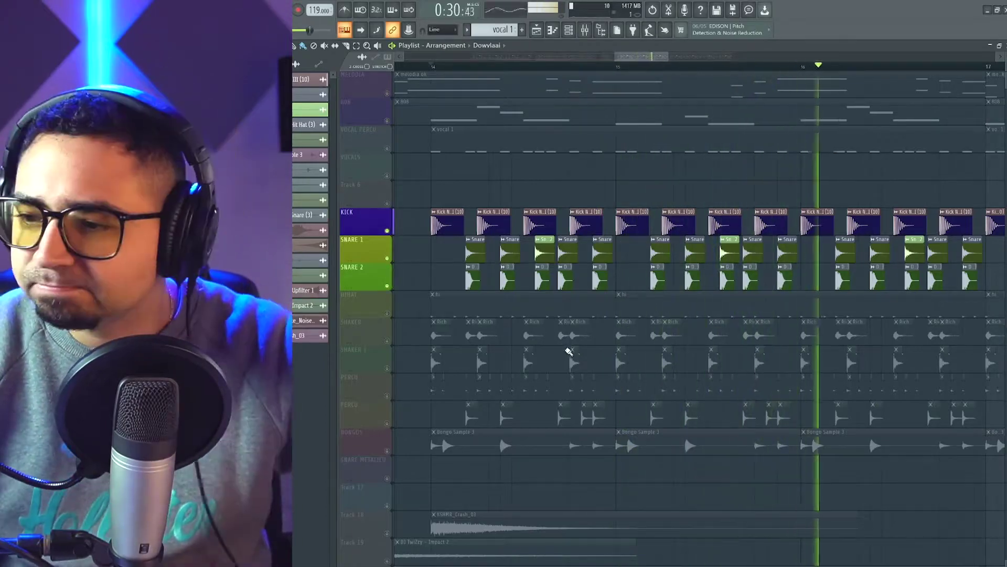
key(space)
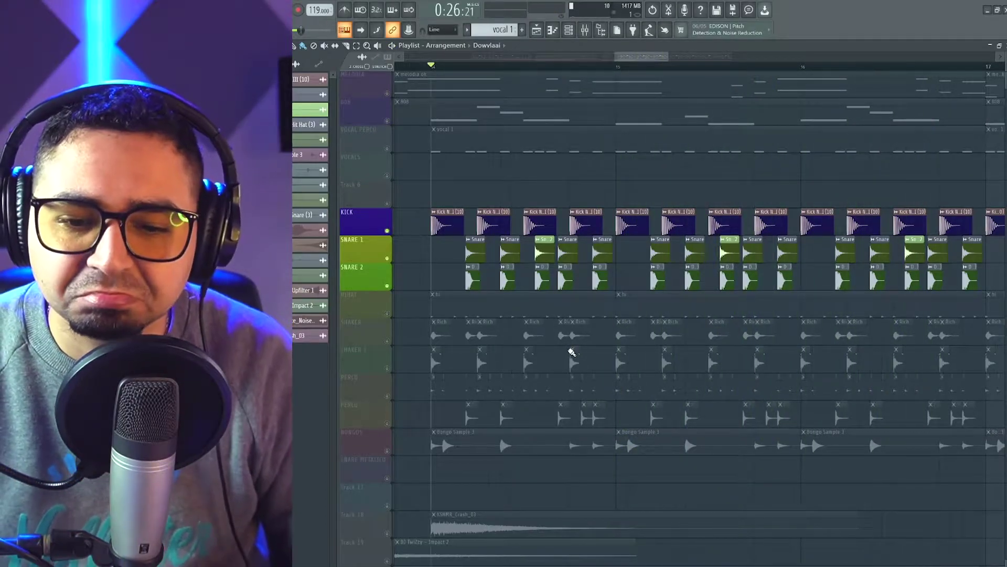
Return the playback position to bar 9 in the playlist
scroll(603, 353, down, 4)
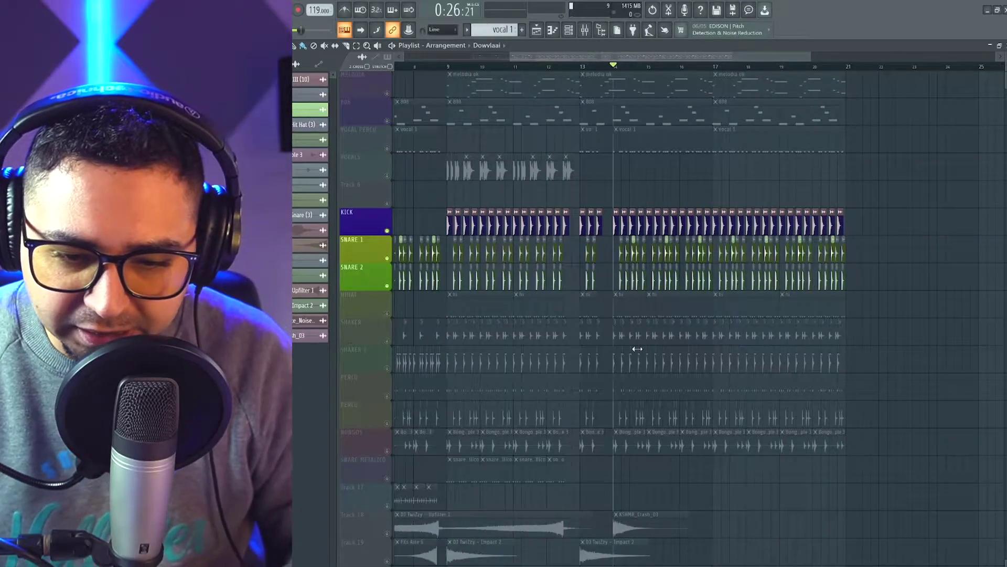
scroll(637, 349, up, 3)
scroll(620, 346, down, 1)
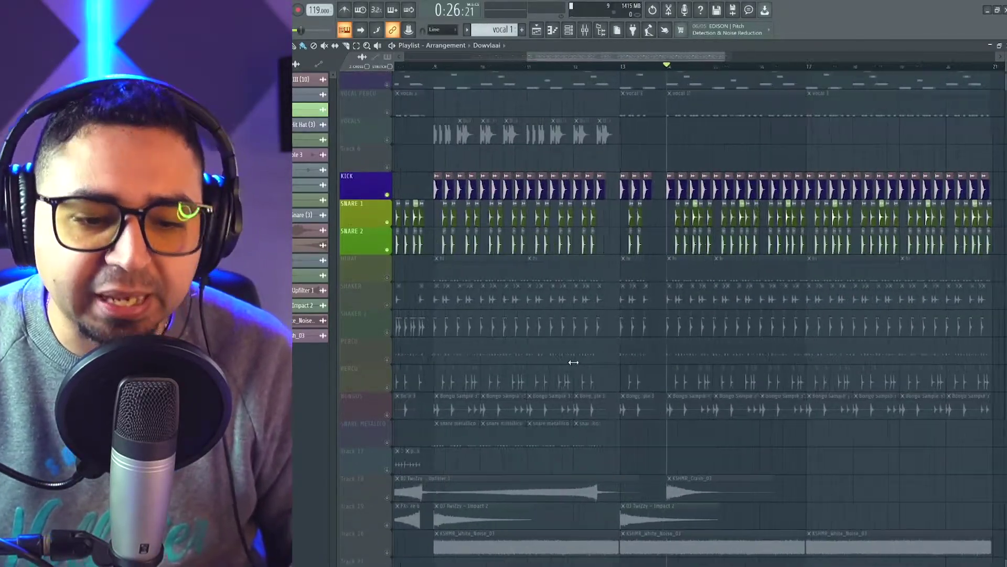
scroll(569, 320, up, 3)
click(517, 69)
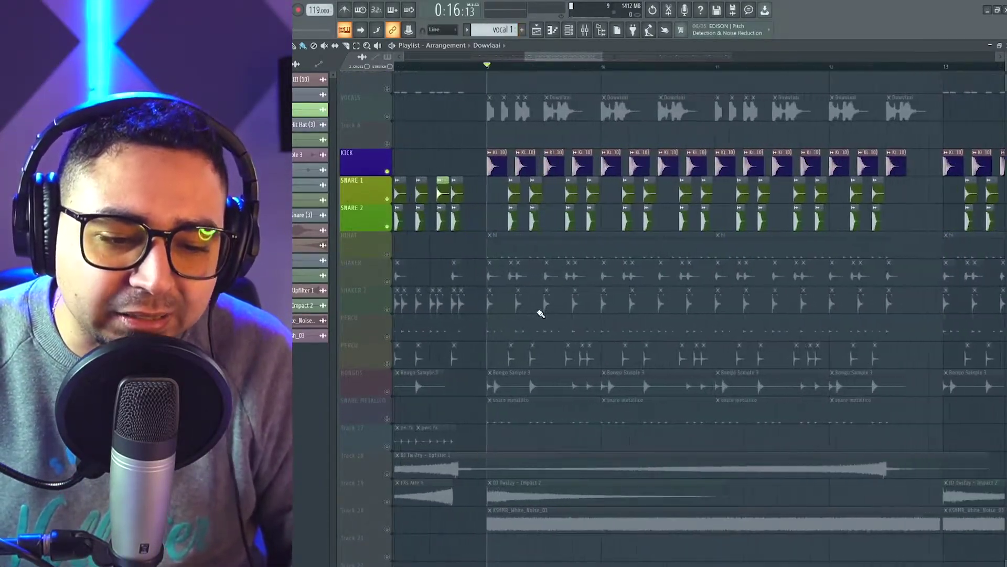
scroll(541, 313, up, 1)
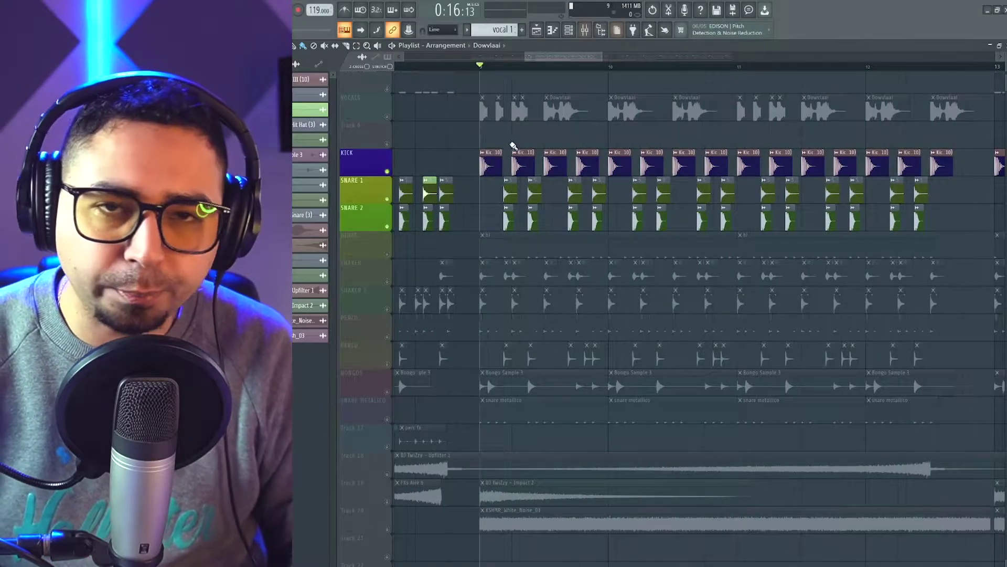
Solo the HIHAT track, play its pattern clip from bar 9, and stop playback
click(393, 257)
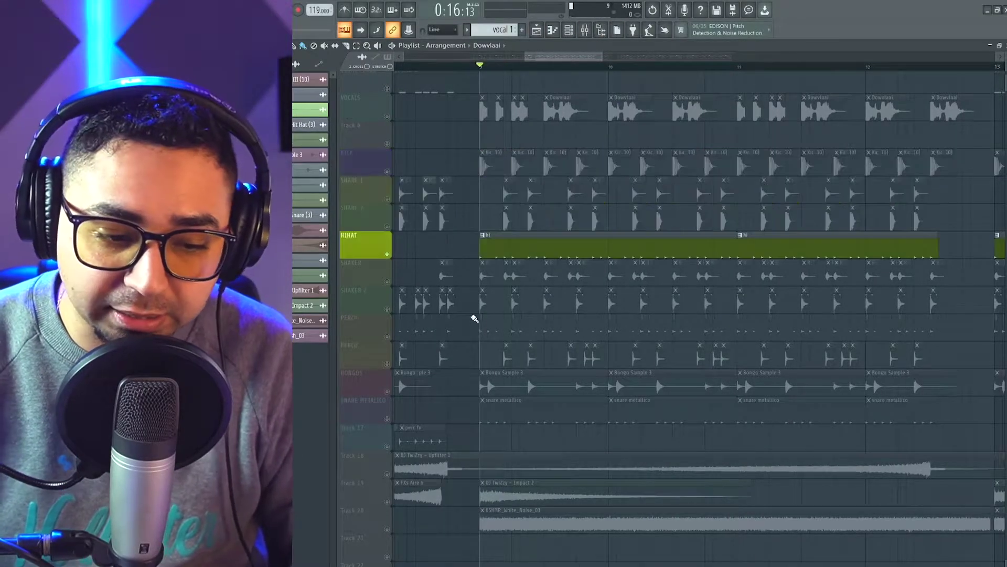
scroll(462, 353, up, 3)
key(space)
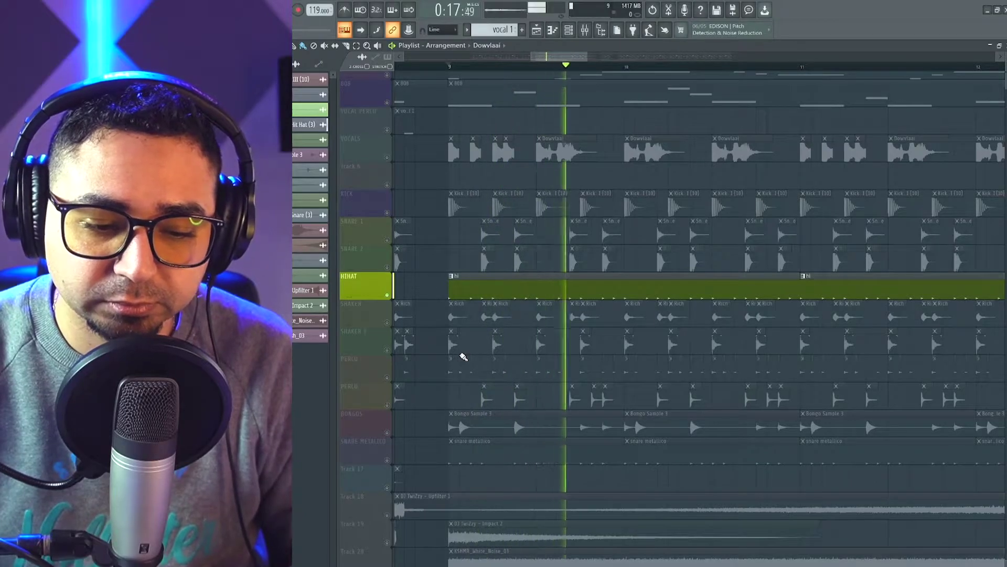
key(space)
Open the hi pattern's steps in the Channel rack, examine them during playback, close the rack, and stop playback
click(570, 31)
drag(698, 89, 609, 333)
scroll(639, 227, down, 2)
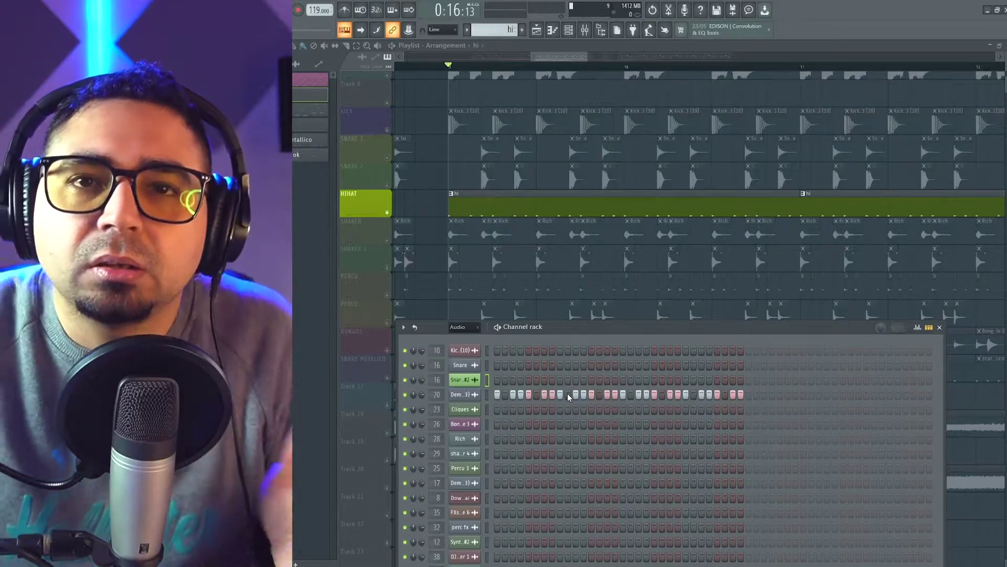
key(space)
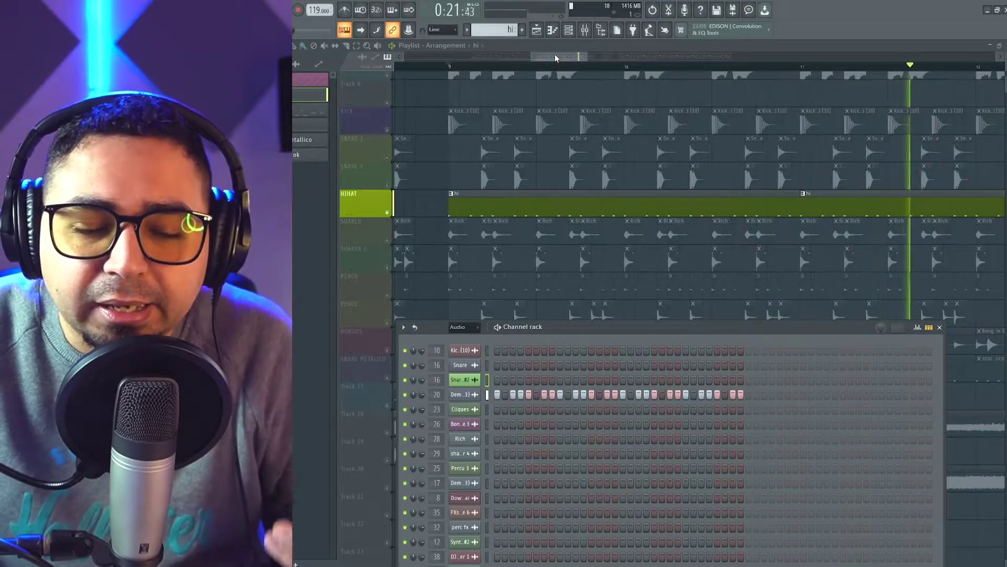
key(F6)
key(space)
Examine how the hi pattern clips on the HIHAT track are arranged across the playlist
scroll(649, 284, down, 3)
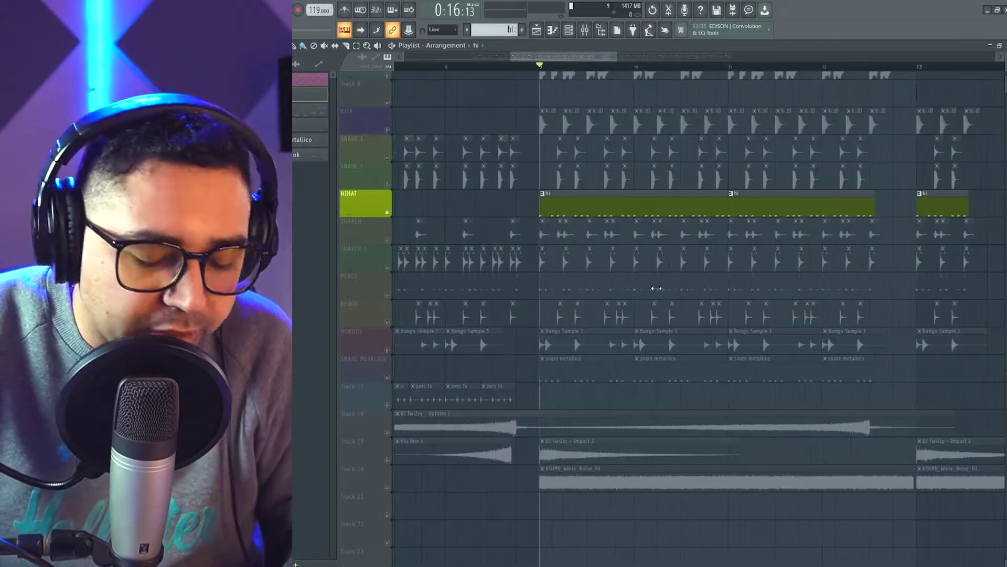
drag(639, 239, 585, 274)
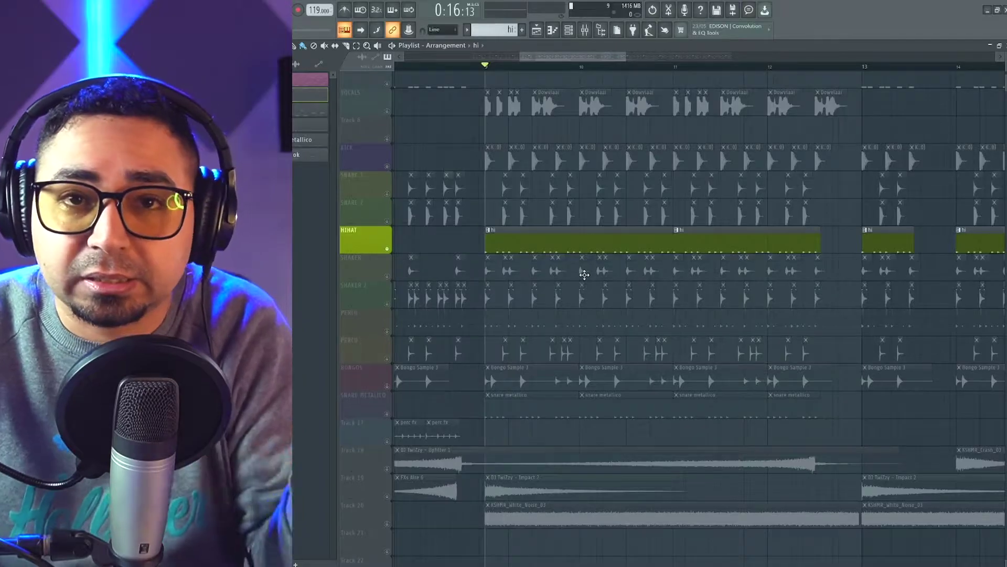
scroll(585, 274, down, 3)
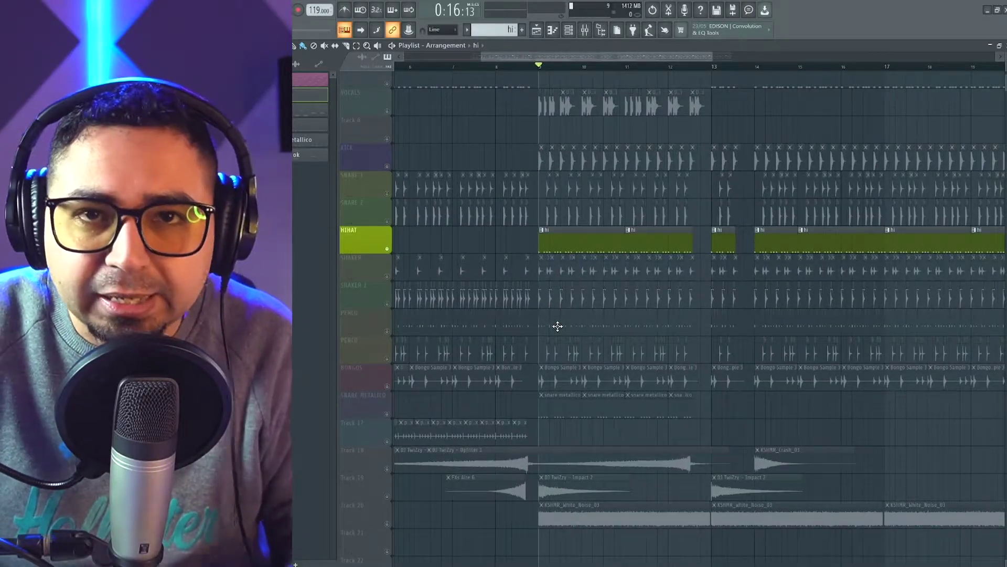
scroll(583, 320, down, 3)
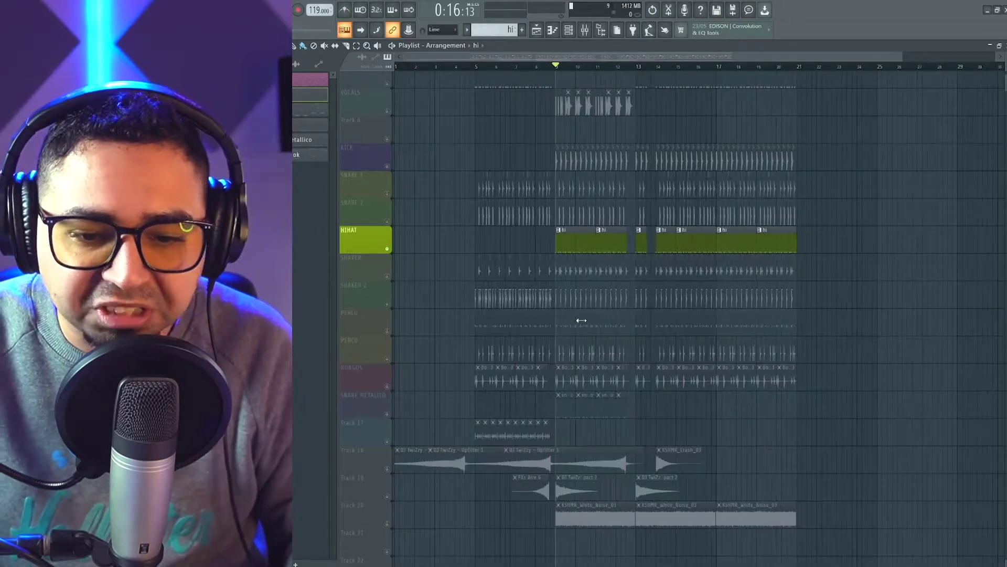
scroll(570, 319, up, 4)
scroll(540, 320, up, 3)
scroll(581, 228, down, 3)
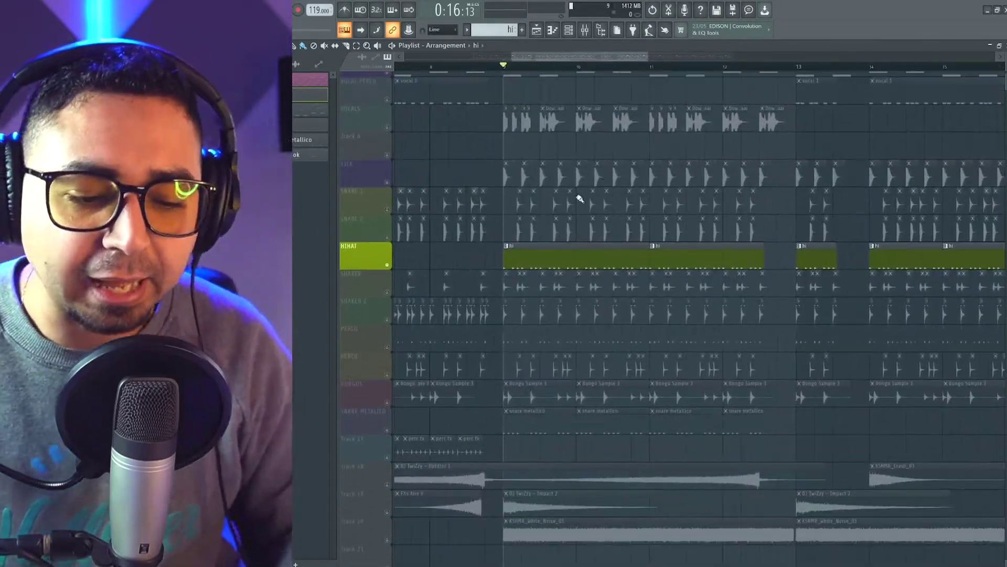
Solo the SHAKER track, play its clips from bar 9, and stop playback
click(391, 294)
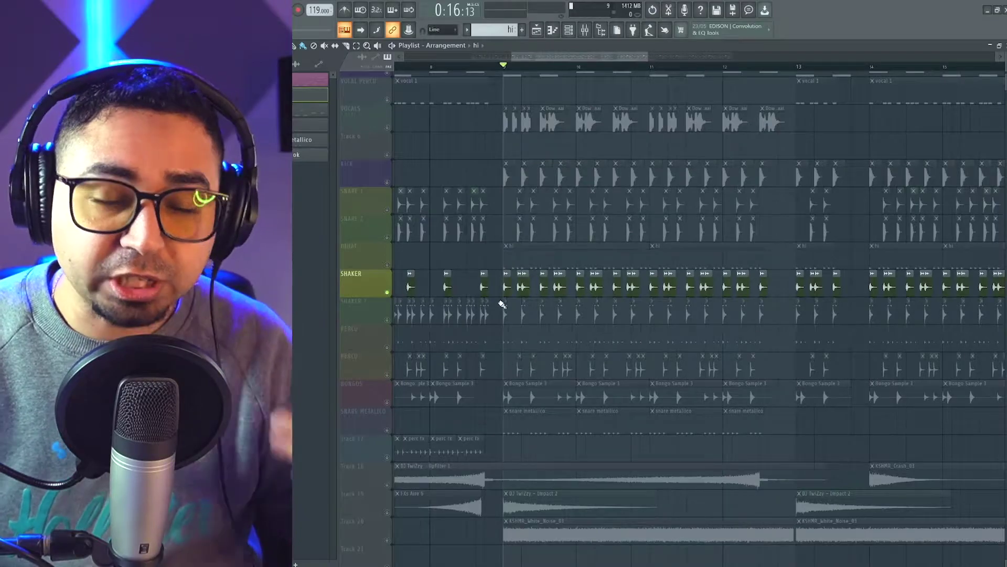
scroll(529, 338, up, 4)
scroll(531, 328, down, 2)
scroll(529, 312, up, 4)
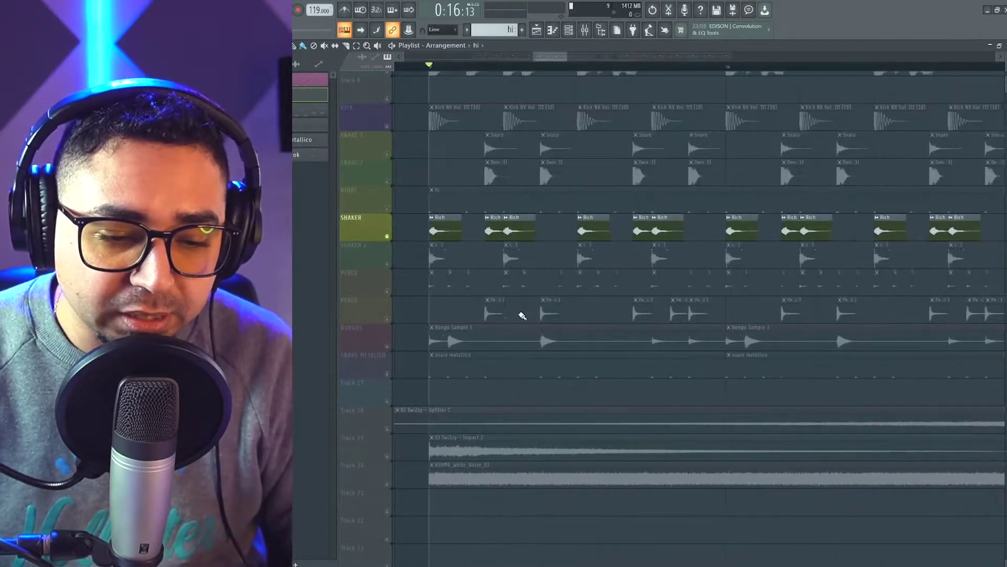
scroll(553, 304, up, 2)
scroll(575, 326, up, 2)
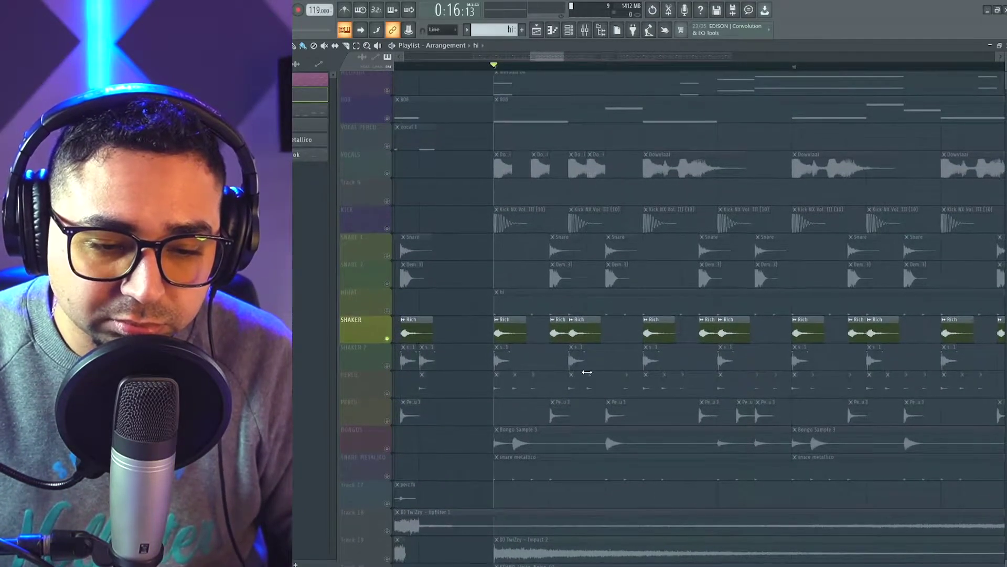
key(space)
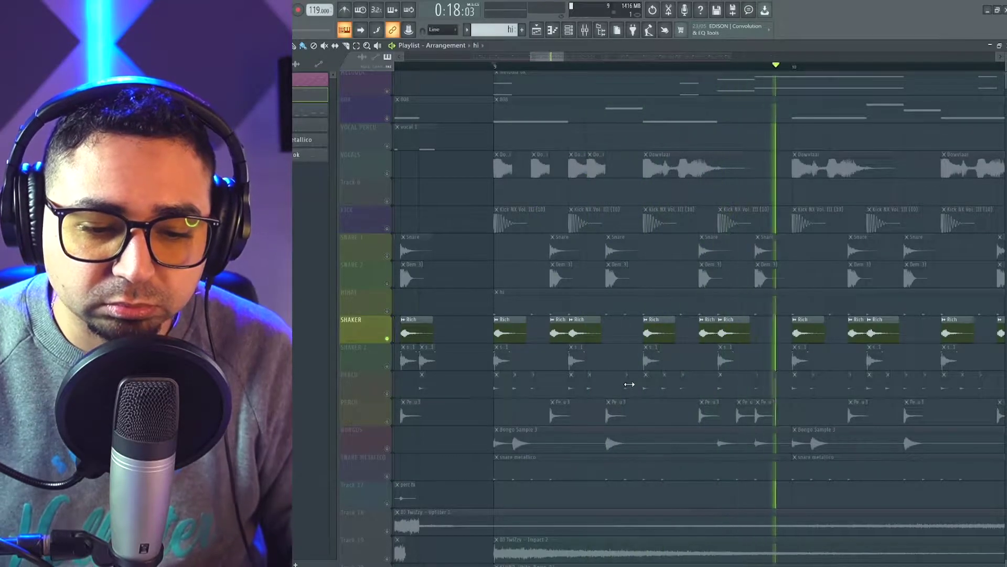
key(space)
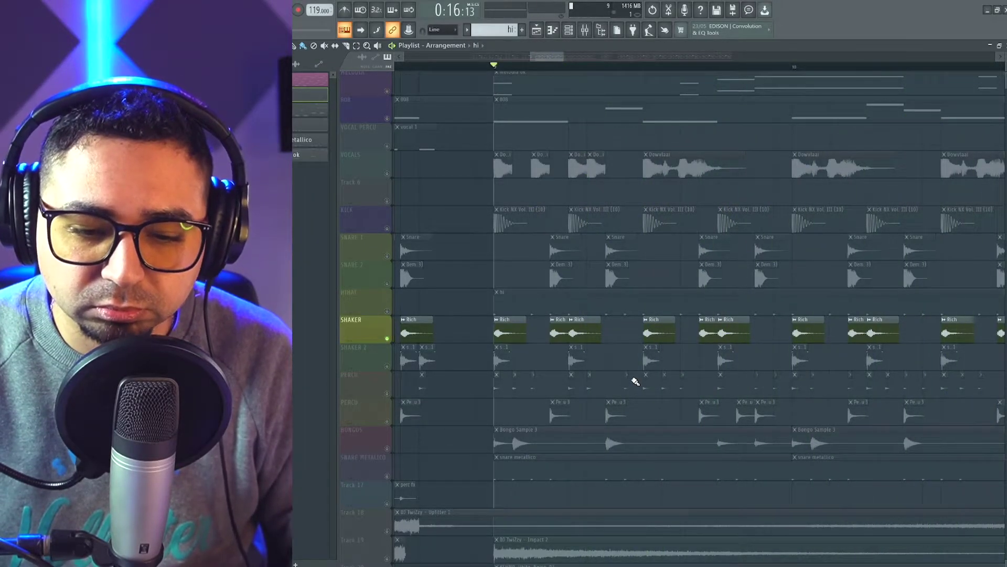
Unmute KICK, SNARE 1 and SNARE 2 alongside SHAKER, step the playback position through bar 9's hits, and return it to bar 9
click(388, 256)
click(388, 229)
click(389, 283)
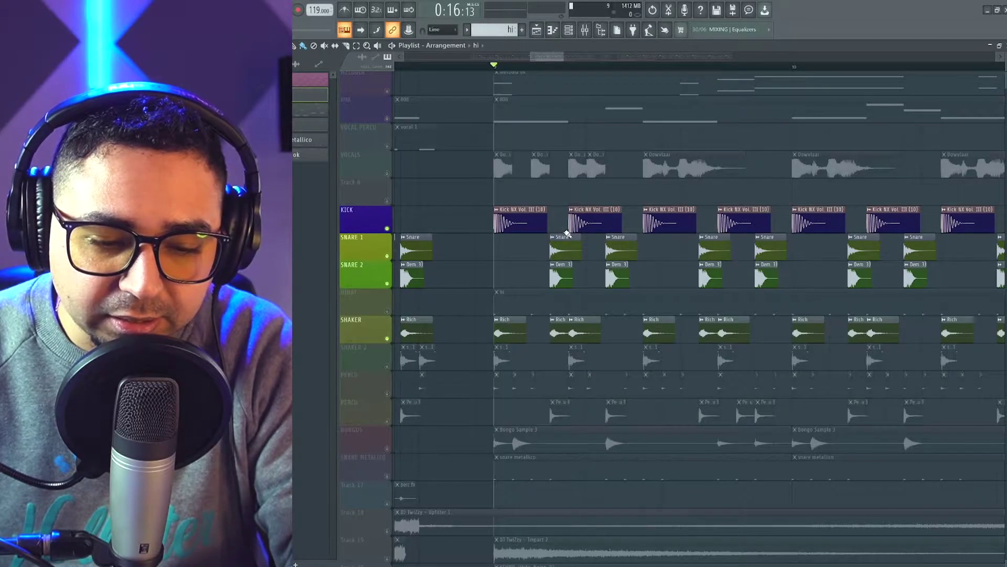
click(551, 68)
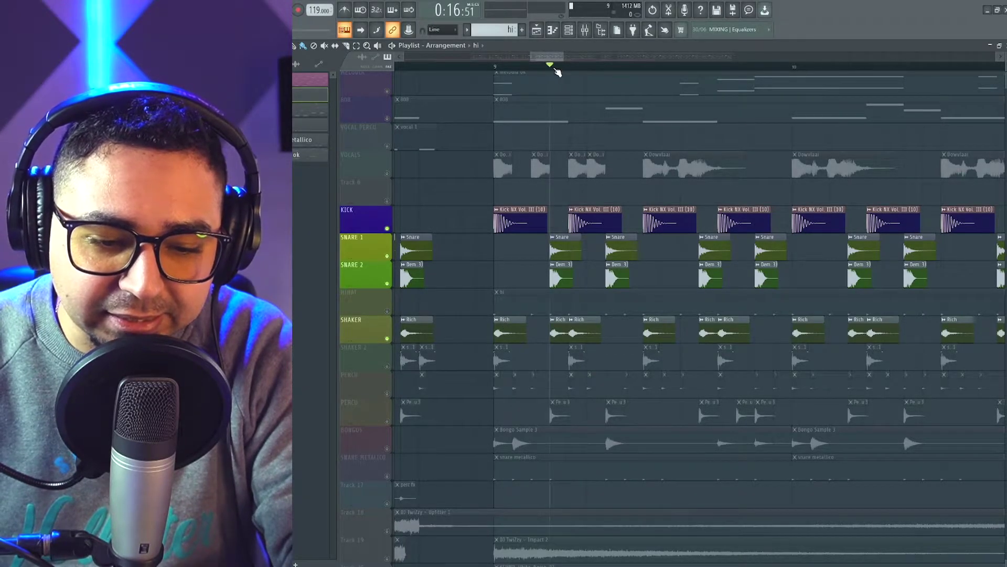
click(571, 69)
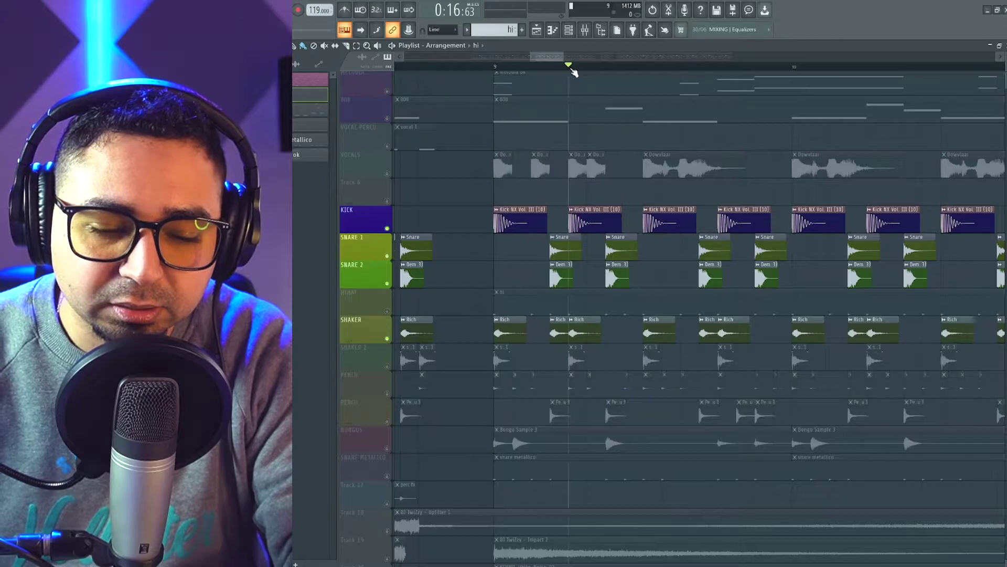
drag(572, 69, 608, 70)
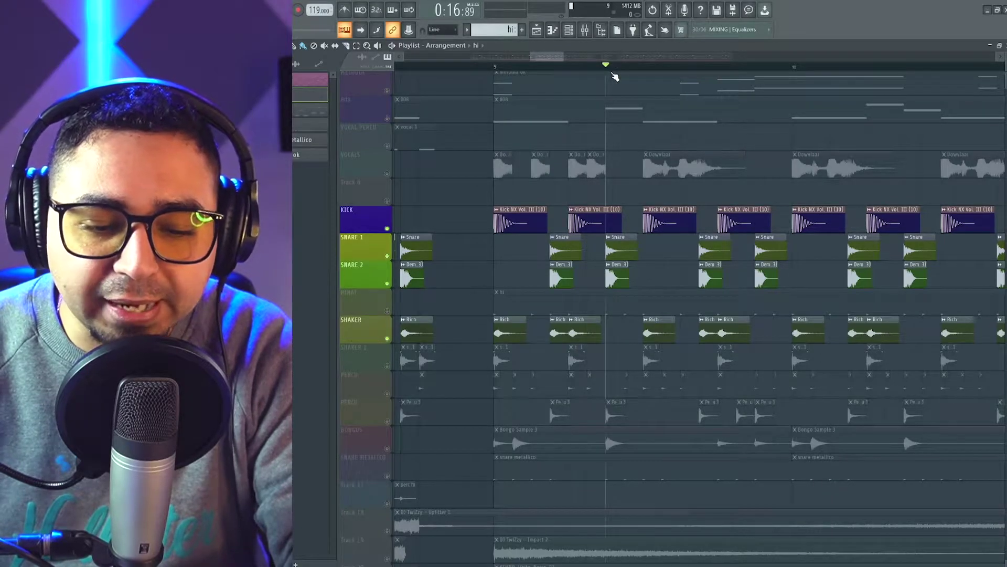
drag(614, 77, 491, 126)
Play the kick, both snares and the shaker together from bar 9, and stop playback
scroll(521, 321, down, 2)
scroll(521, 320, down, 2)
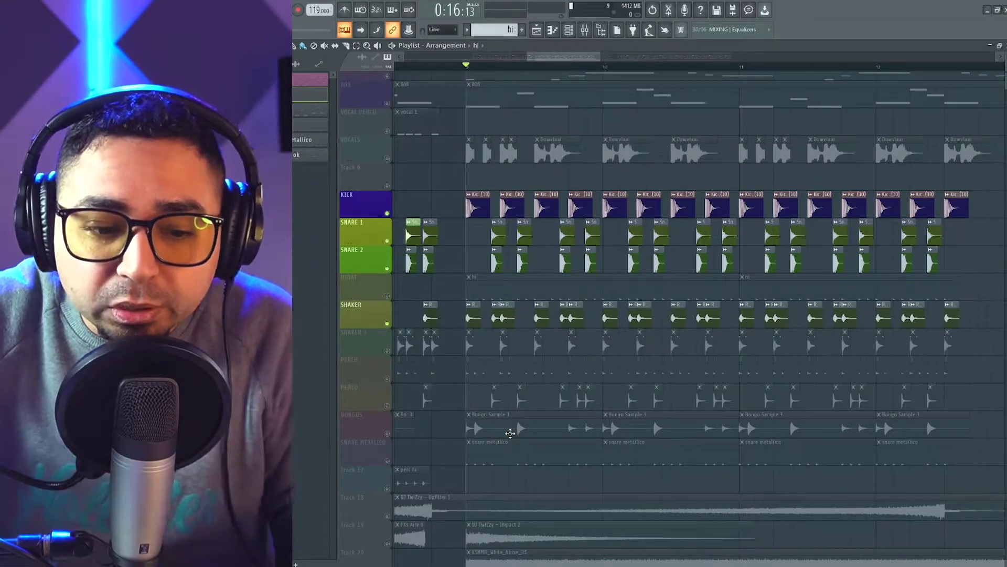
key(space)
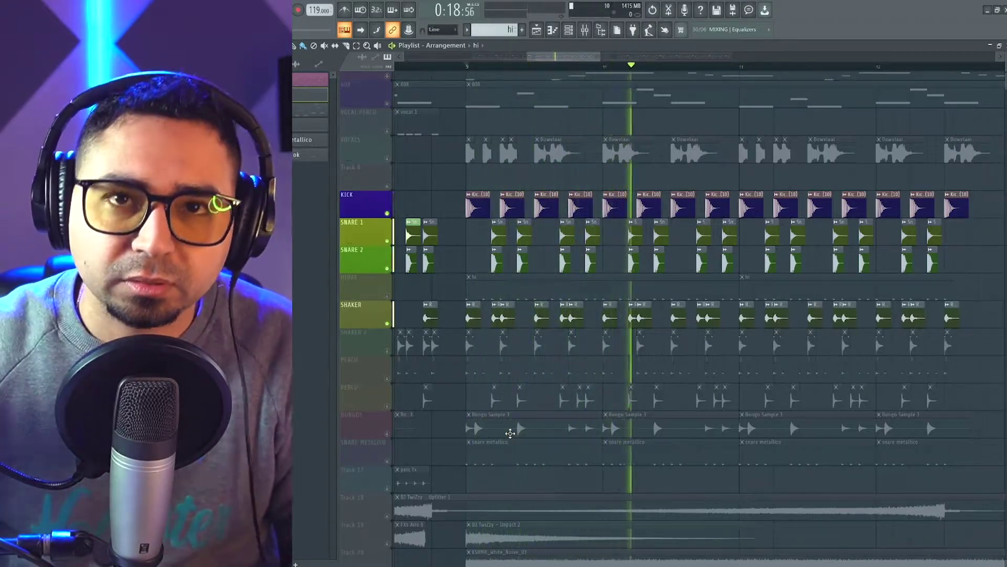
key(space)
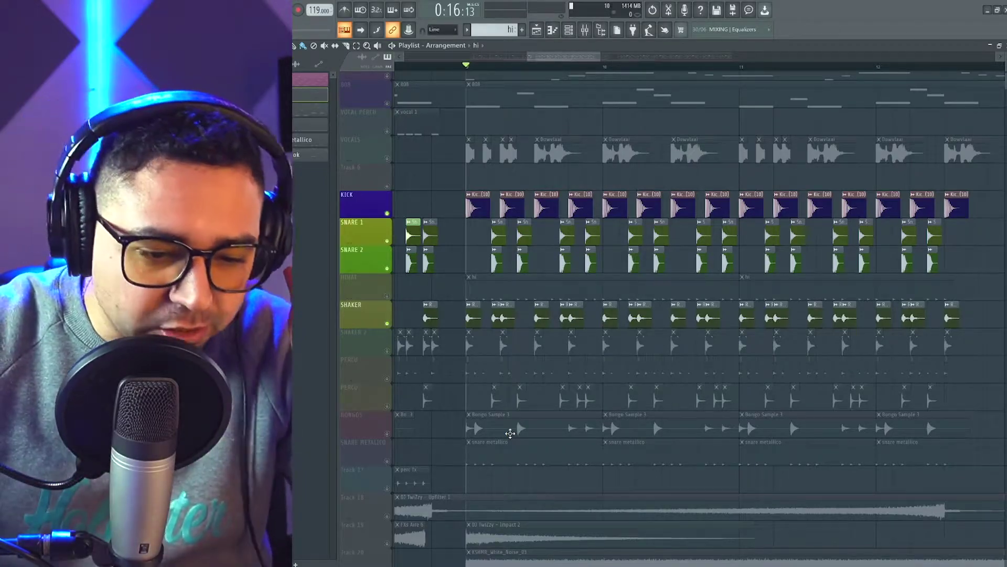
Solo the SHAKER 2 track and play its clips from bar 9
scroll(546, 391, down, 6)
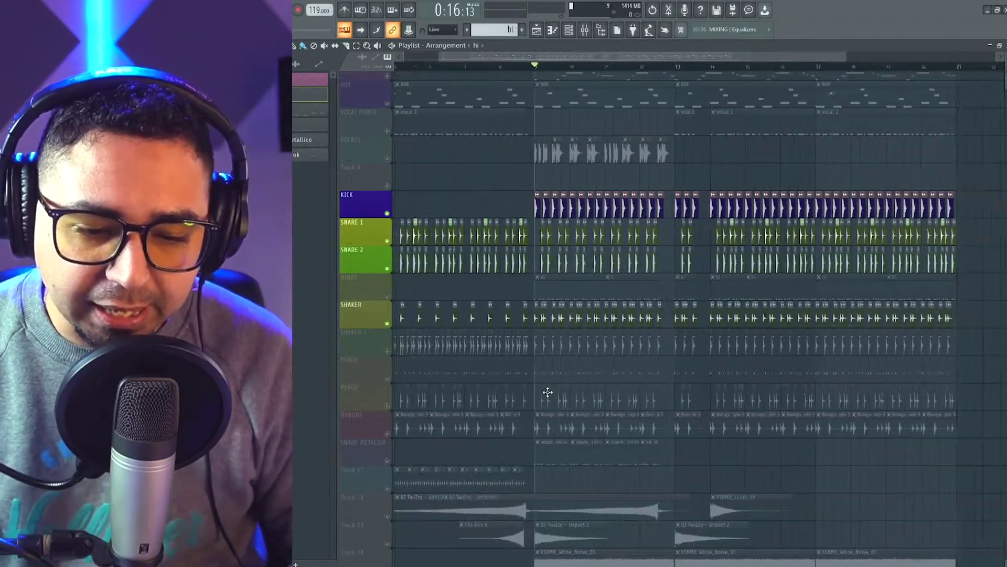
scroll(547, 392, down, 3)
scroll(547, 392, up, 4)
drag(547, 391, 619, 317)
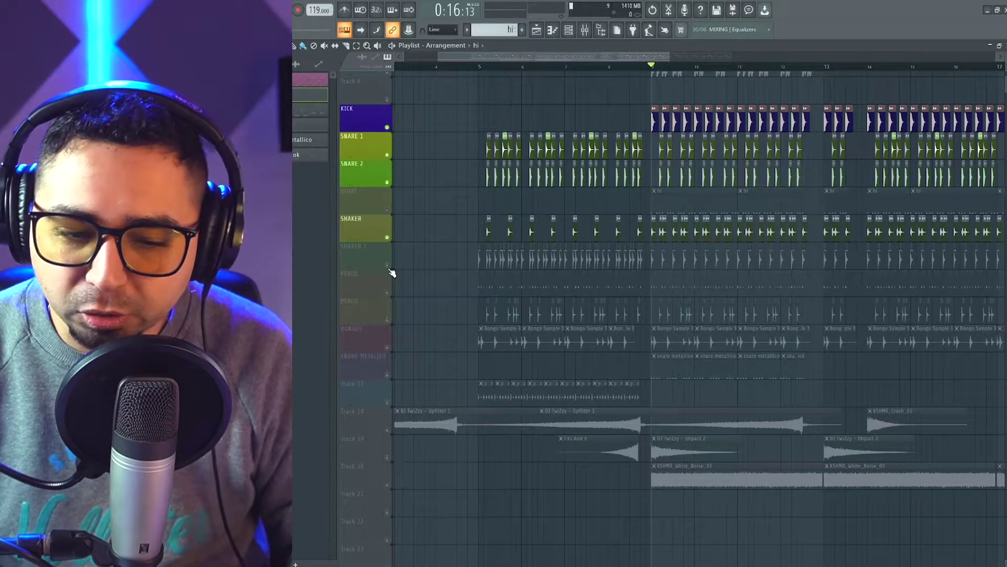
right_click(388, 266)
scroll(661, 306, up, 6)
drag(654, 295, 535, 332)
key(space)
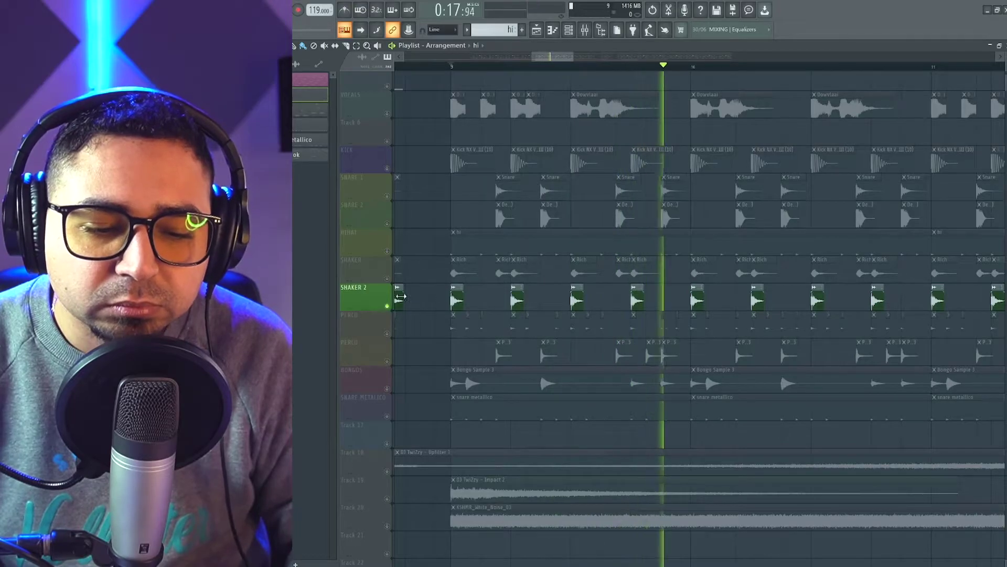
Unmute SHAKER to hear it with SHAKER 2, stop playback, and mute SHAKER again
click(388, 280)
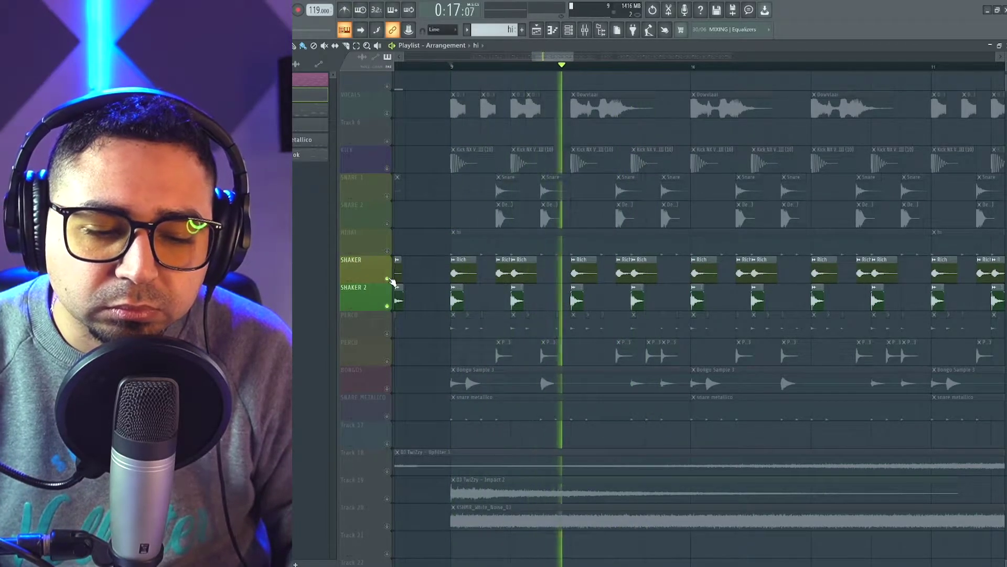
key(space)
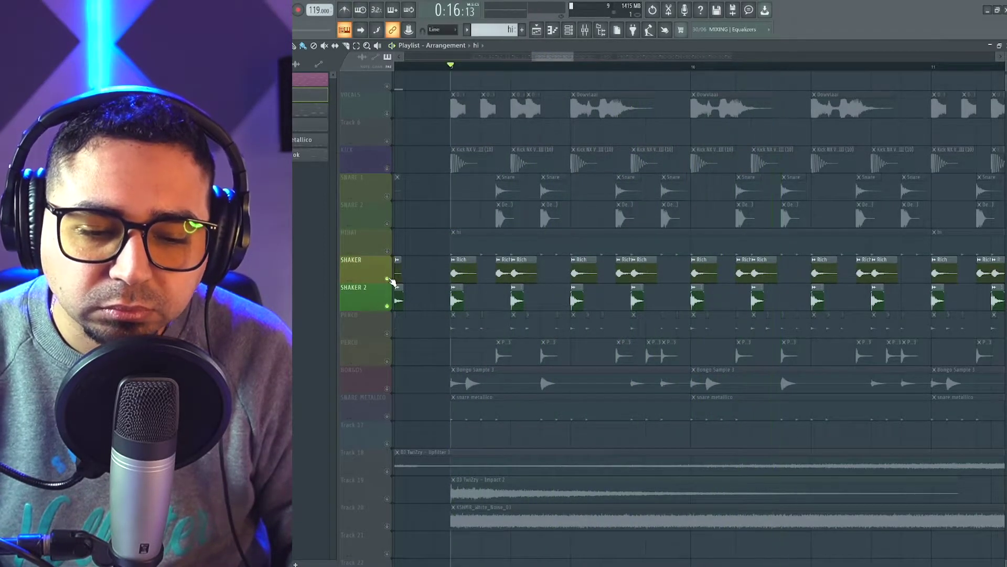
click(389, 279)
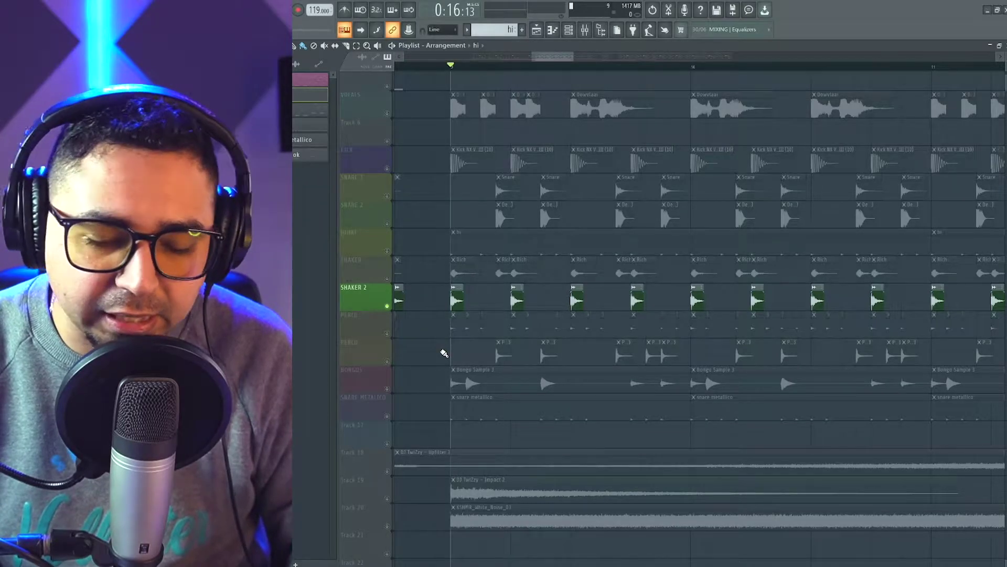
Audition SHAKER 2 alone from bar 9 again while examining its clip spacing, and stop playback
key(space)
scroll(445, 354, down, 3)
drag(468, 369, 695, 371)
key(space)
scroll(701, 369, up, 1)
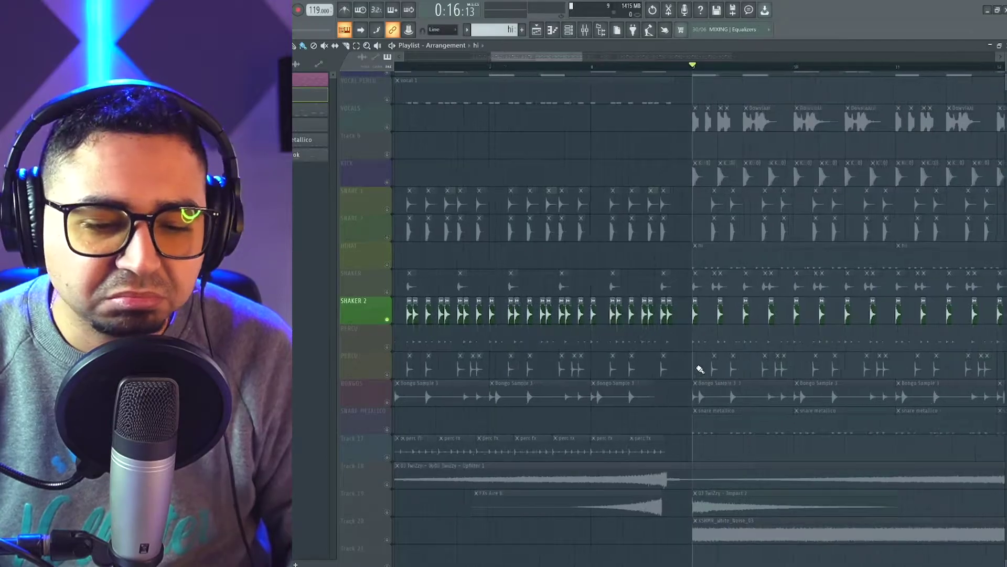
scroll(662, 353, up, 4)
scroll(625, 346, up, 2)
key(space)
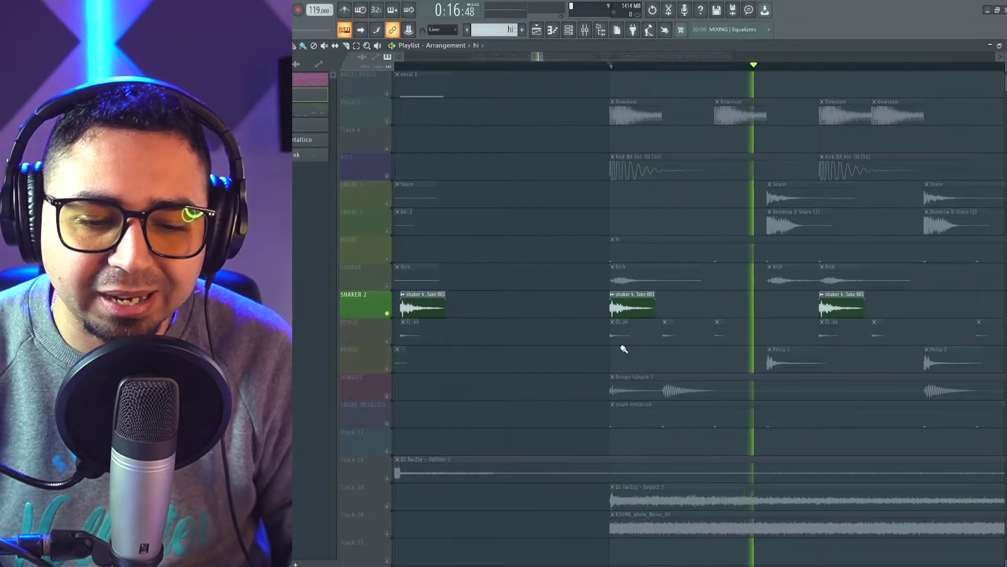
key(space)
Move the playback position to bar 5, where the SHAKER 2 clips begin
scroll(623, 349, down, 4)
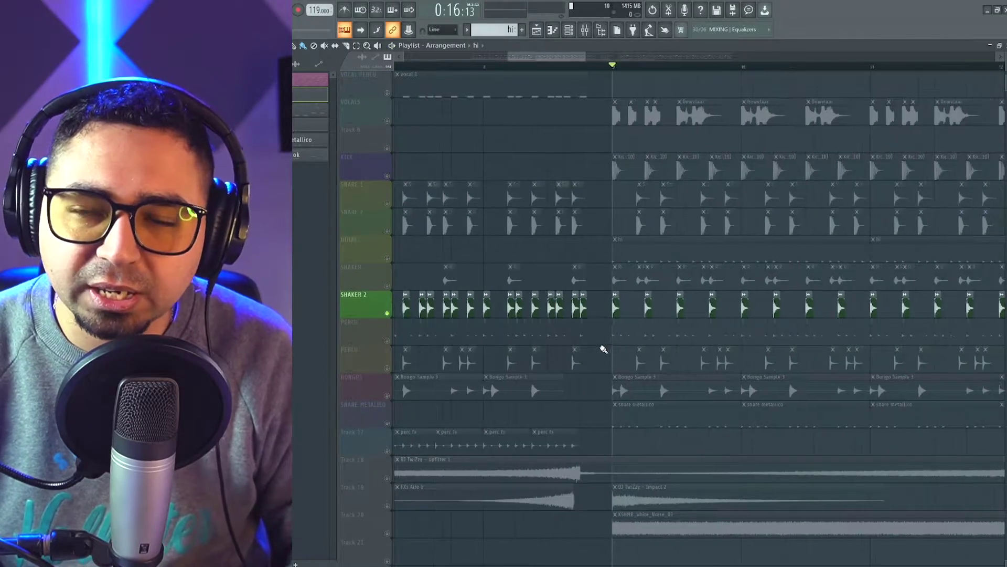
drag(556, 319, 653, 310)
scroll(632, 324, down, 2)
drag(585, 341, 616, 364)
drag(526, 369, 611, 368)
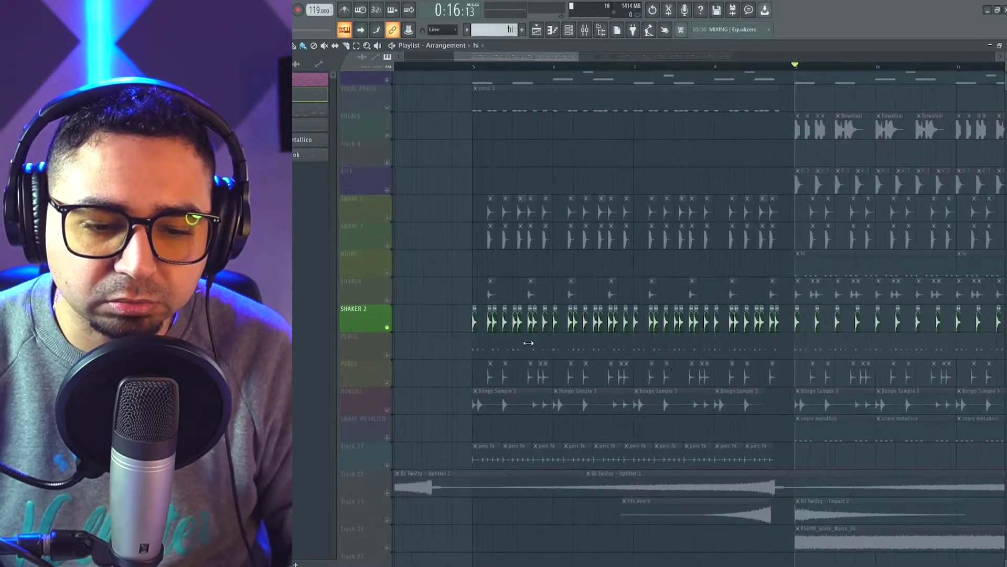
click(479, 67)
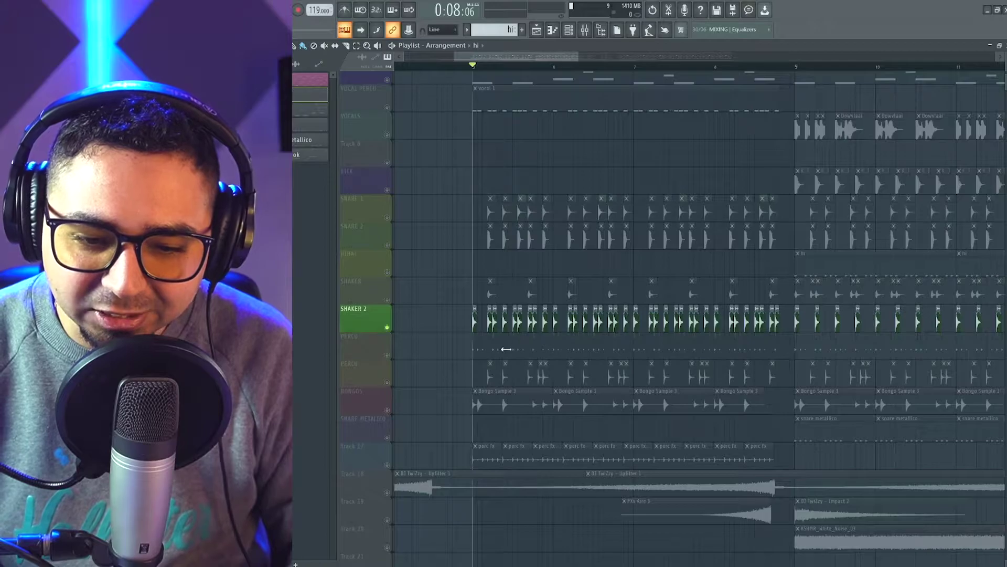
Examine the SHAKER 2 clip rhythm from bar 5 onward and audition it briefly on its own
scroll(503, 349, up, 5)
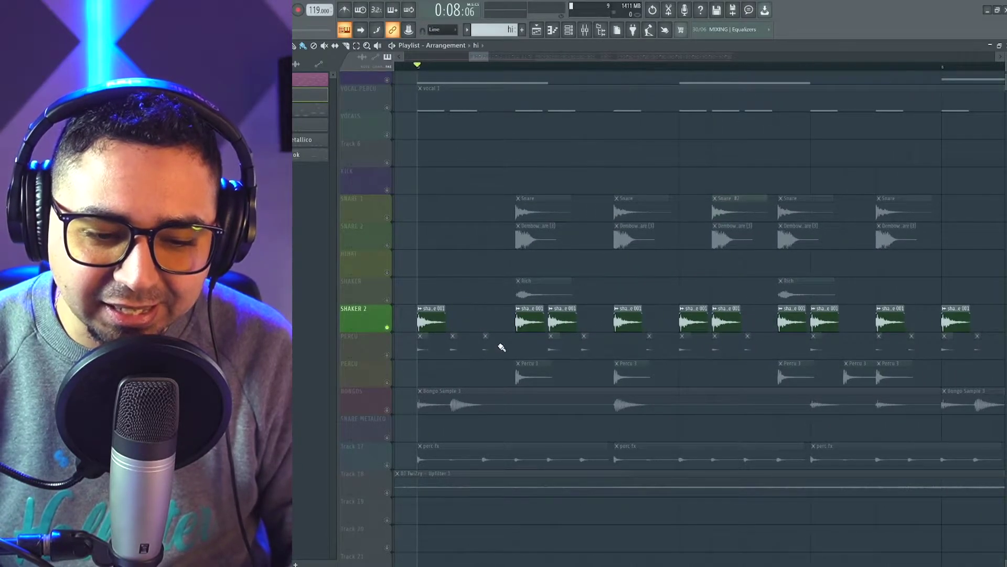
drag(487, 352, 516, 296)
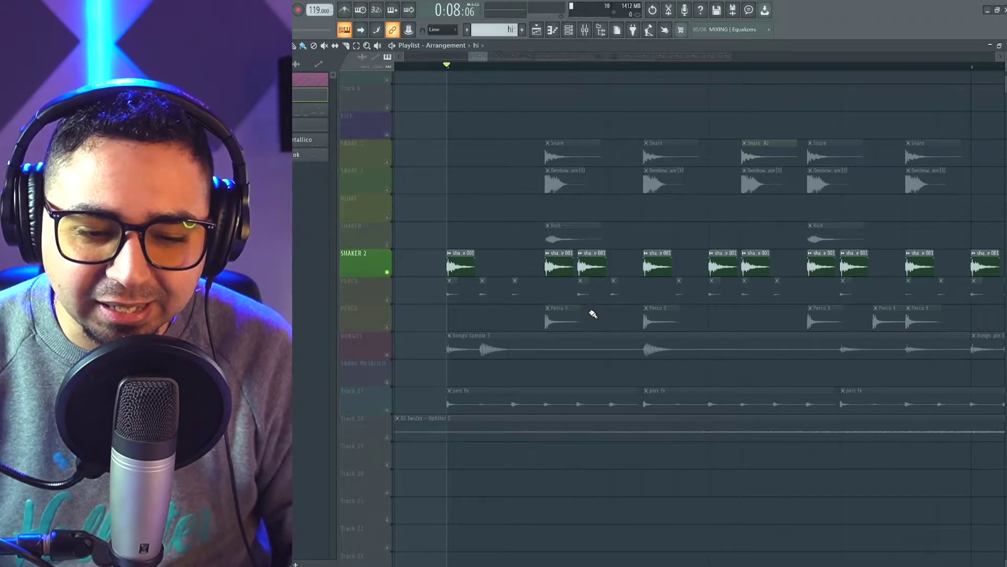
scroll(658, 307, down, 5)
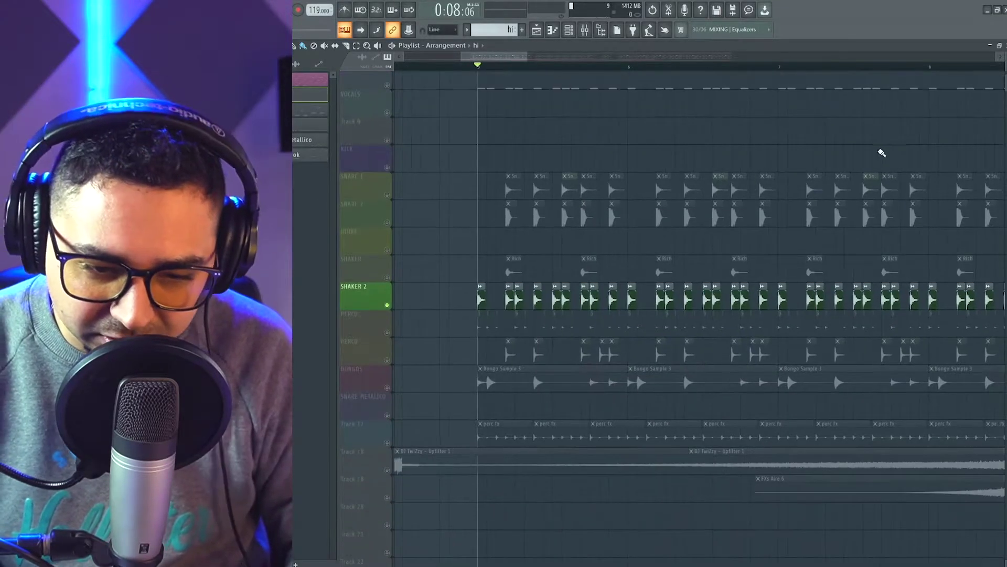
scroll(549, 263, up, 2)
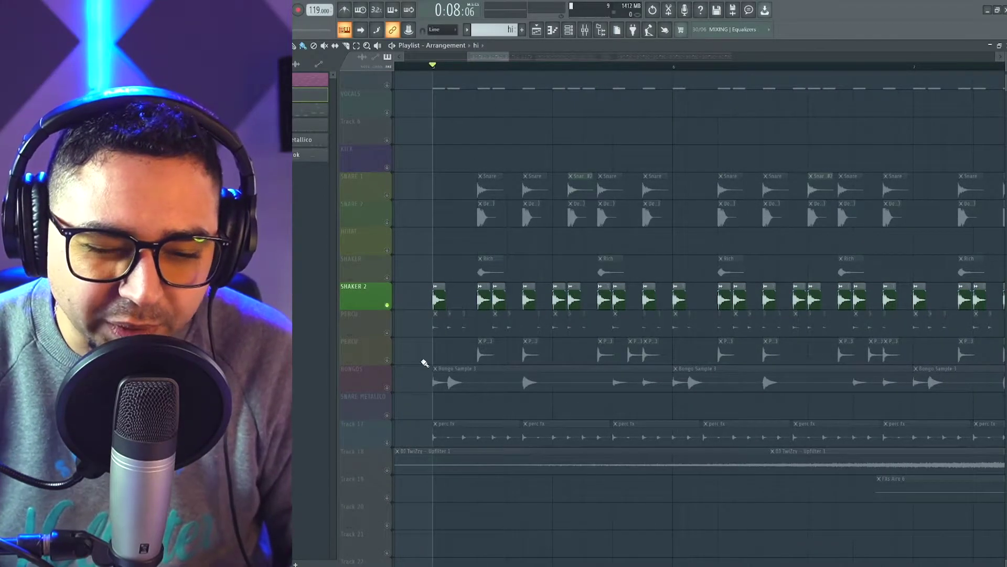
scroll(462, 367, up, 1)
scroll(538, 311, down, 1)
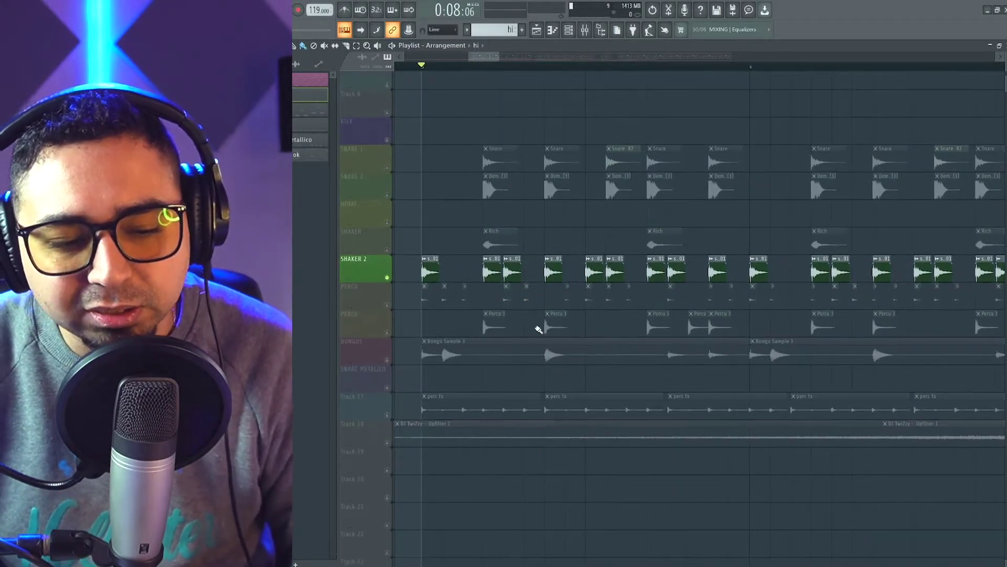
scroll(525, 336, up, 2)
scroll(534, 361, down, 2)
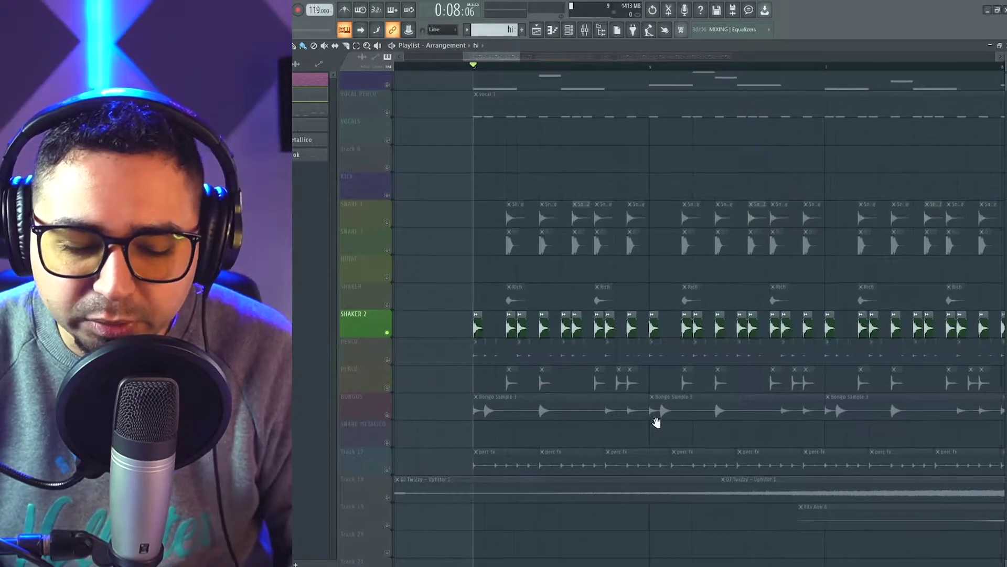
scroll(656, 423, up, 1)
key(space)
key(space)
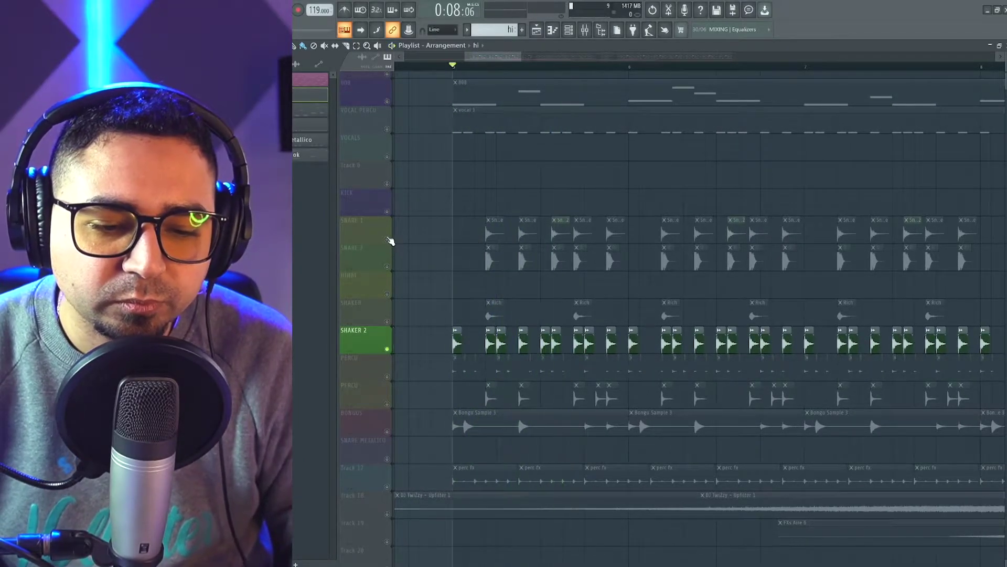
Unmute SNARE 1 and SNARE 2, play them with SHAKER 2 from bar 5, and stop playback
drag(392, 234, 392, 273)
key(space)
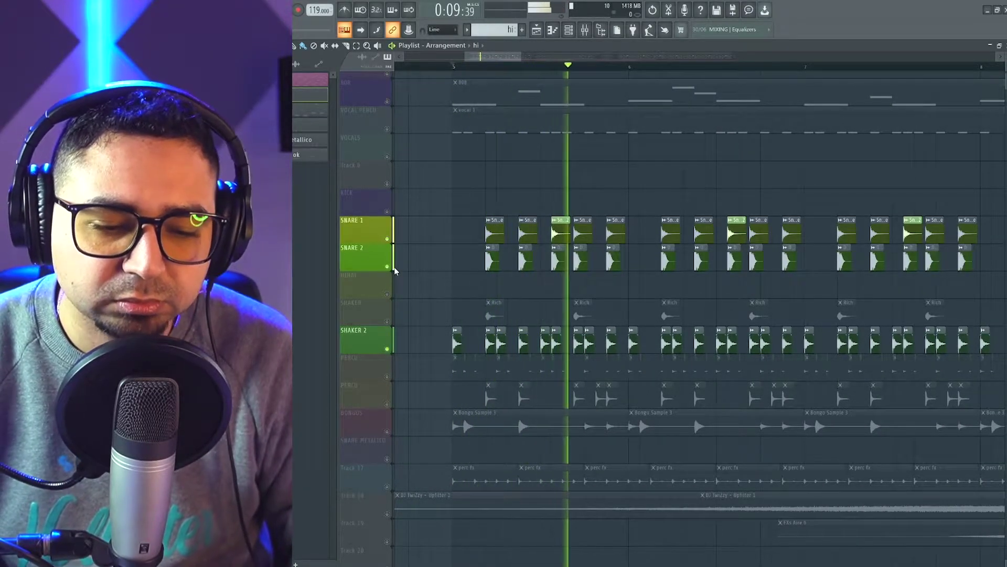
scroll(625, 361, down, 2)
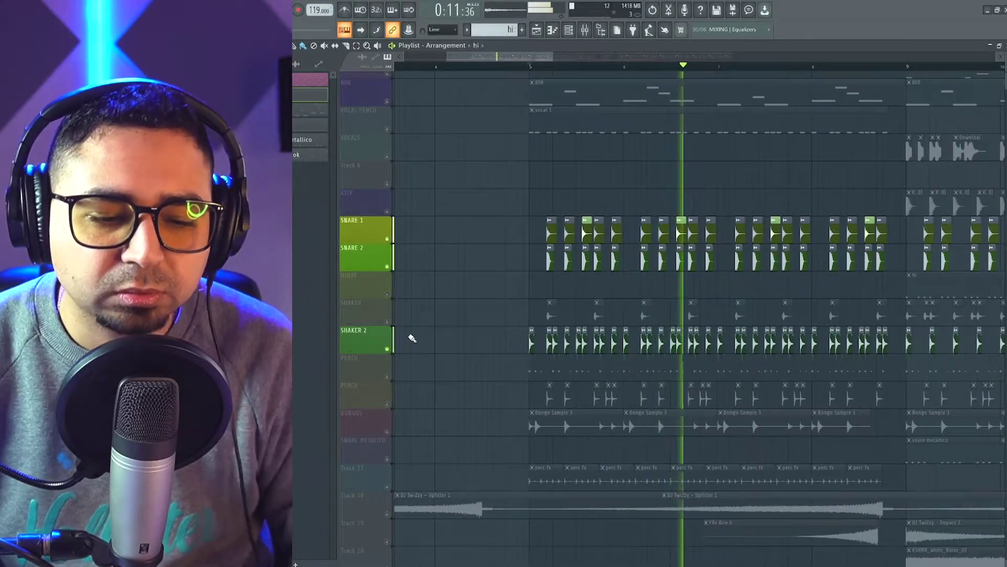
key(space)
Examine the snare and SHAKER 2 clips from bar 5, unmute SHAKER, and play the four tracks together
scroll(625, 370, down, 2)
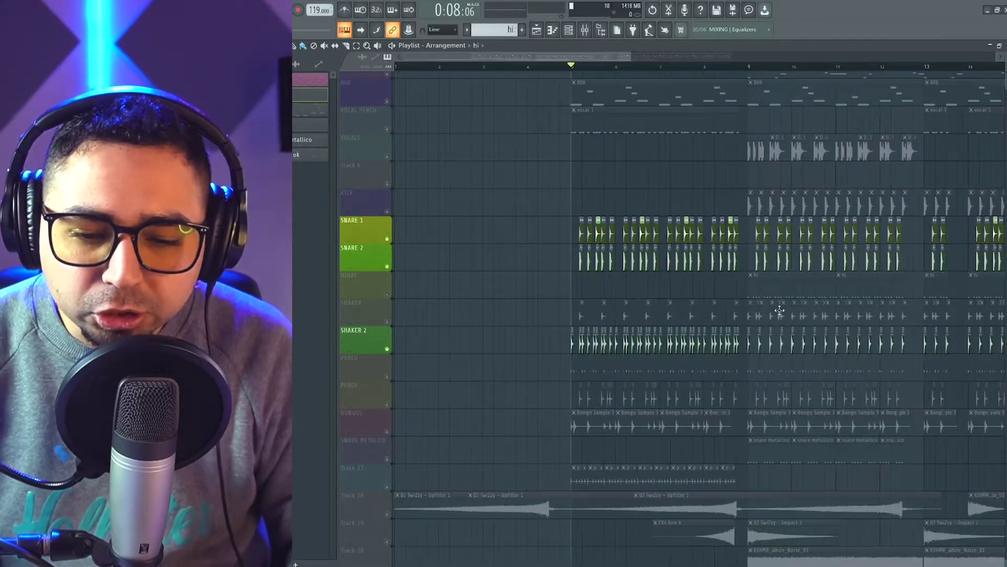
scroll(769, 318, up, 3)
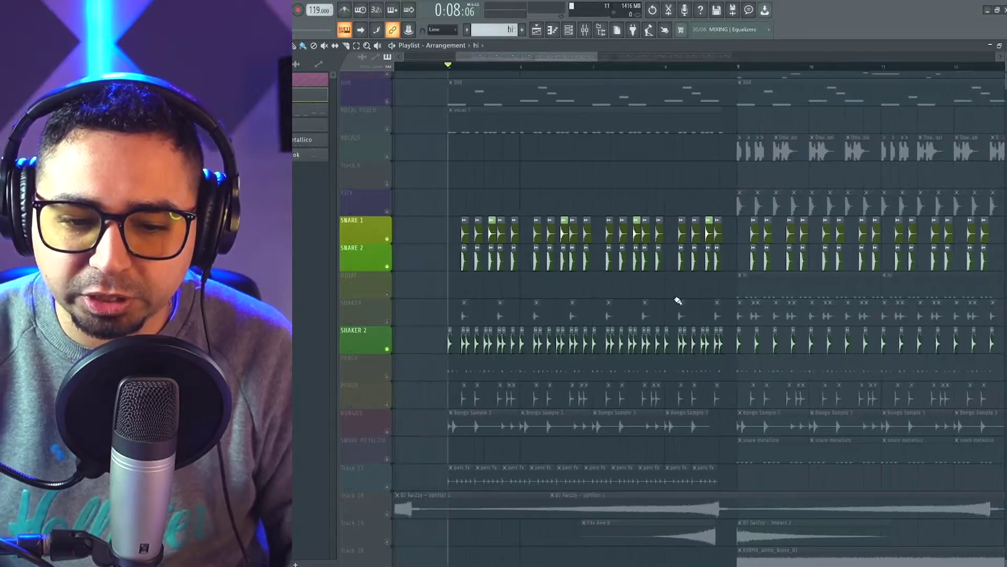
scroll(480, 339, up, 2)
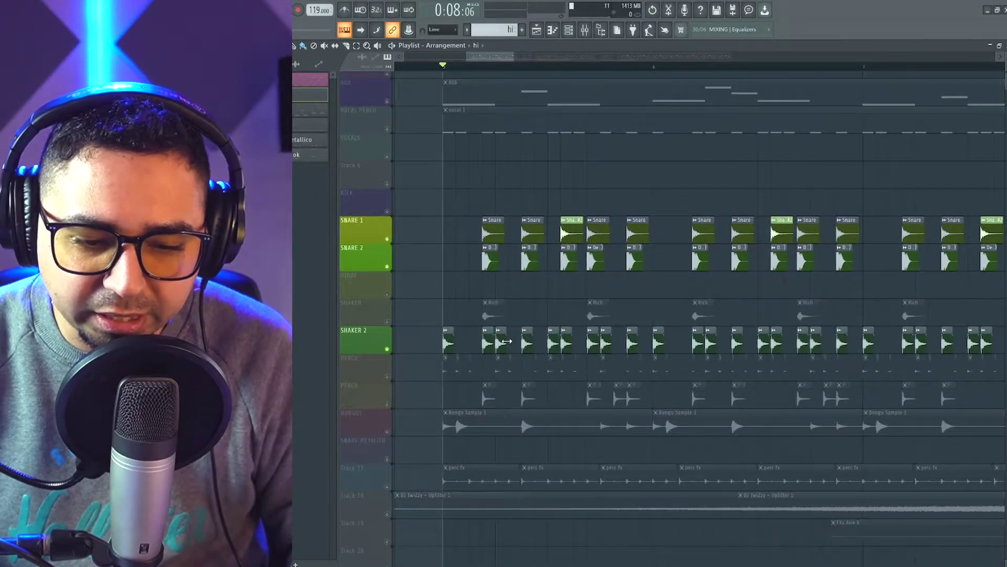
scroll(459, 373, up, 2)
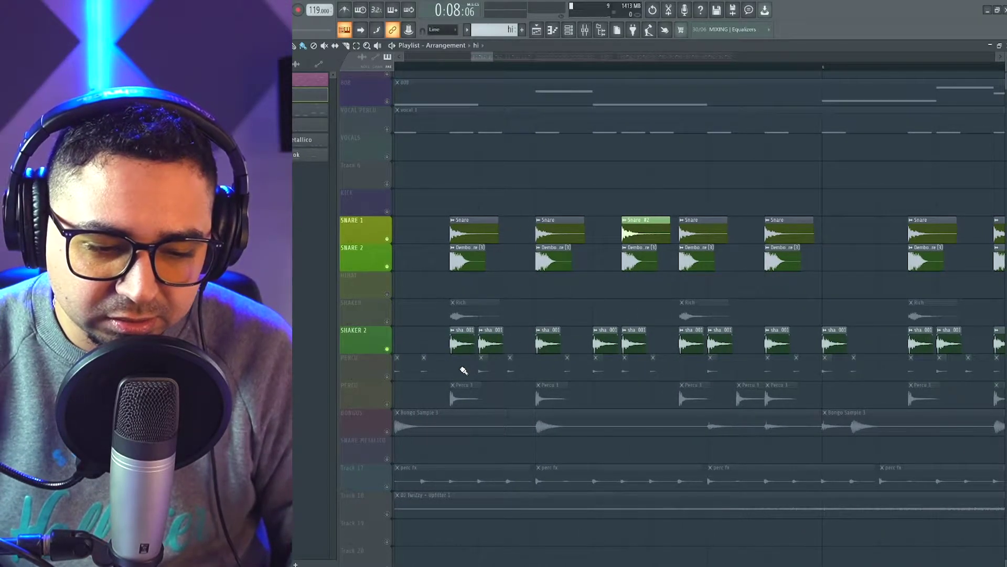
scroll(461, 370, down, 4)
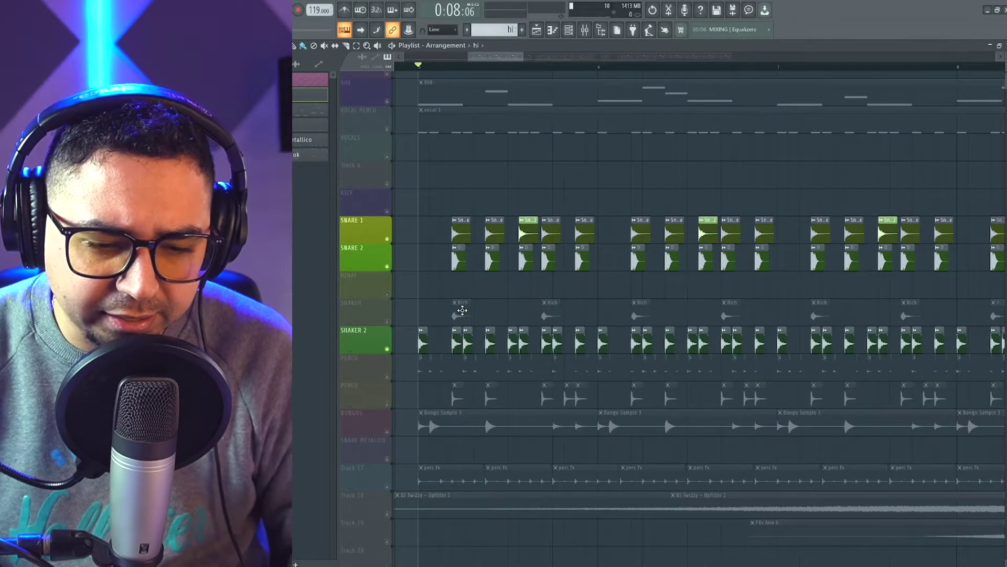
click(389, 321)
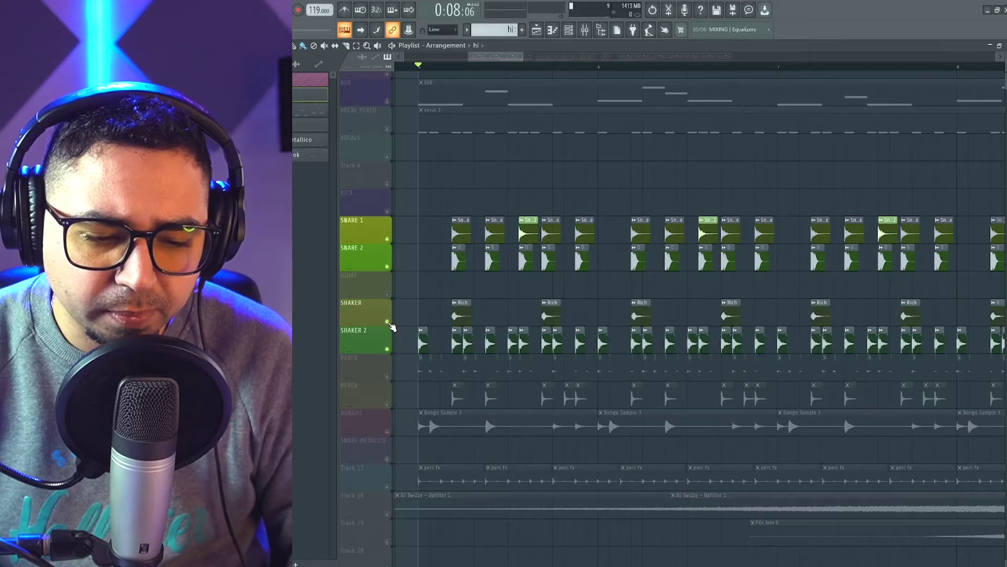
key(space)
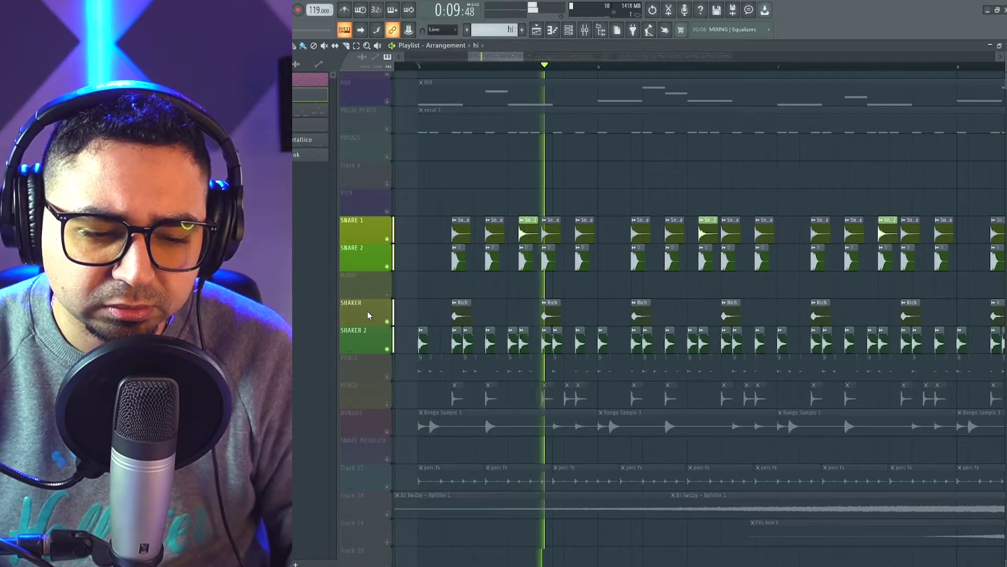
Mute SNARE 1 and SNARE 2 during playback to hear only SHAKER and SHAKER 2, and stop playback
click(388, 239)
click(387, 266)
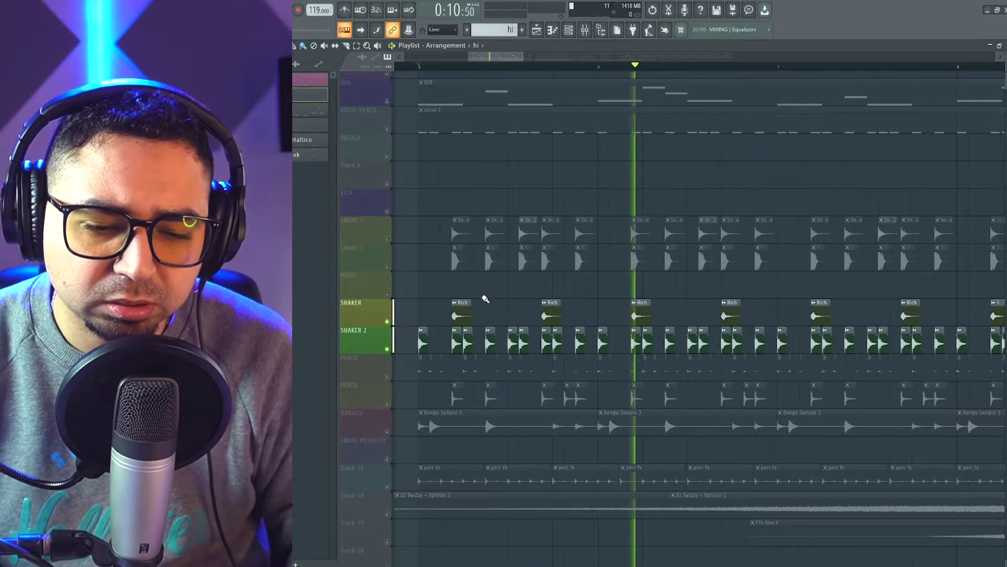
scroll(566, 371, down, 2)
key(space)
Examine how the SHAKER and SHAKER 2 clips are laid out across the arrangement and between bars 5 and 9
scroll(566, 371, down, 4)
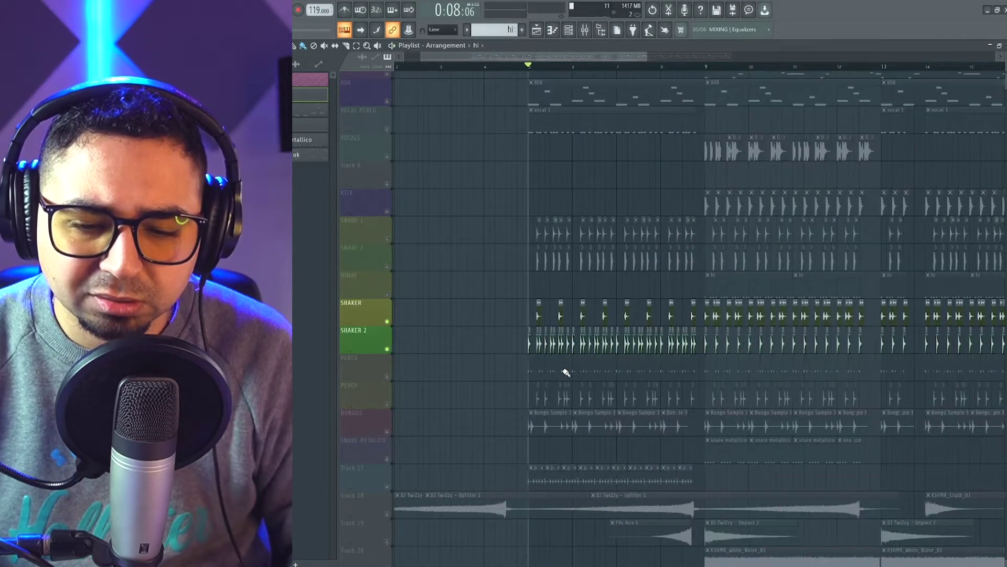
scroll(615, 357, down, 4)
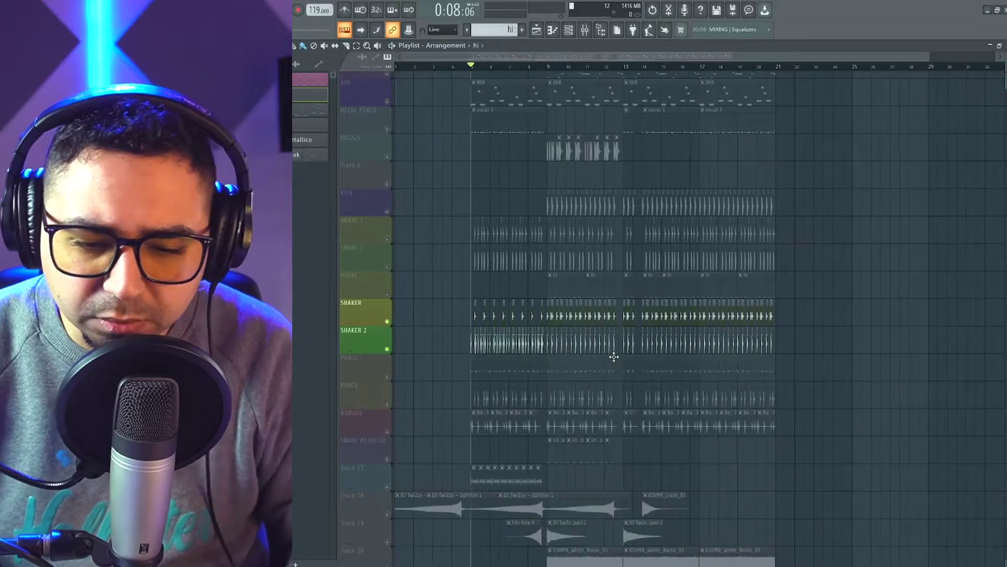
scroll(540, 373, up, 8)
scroll(636, 288, down, 3)
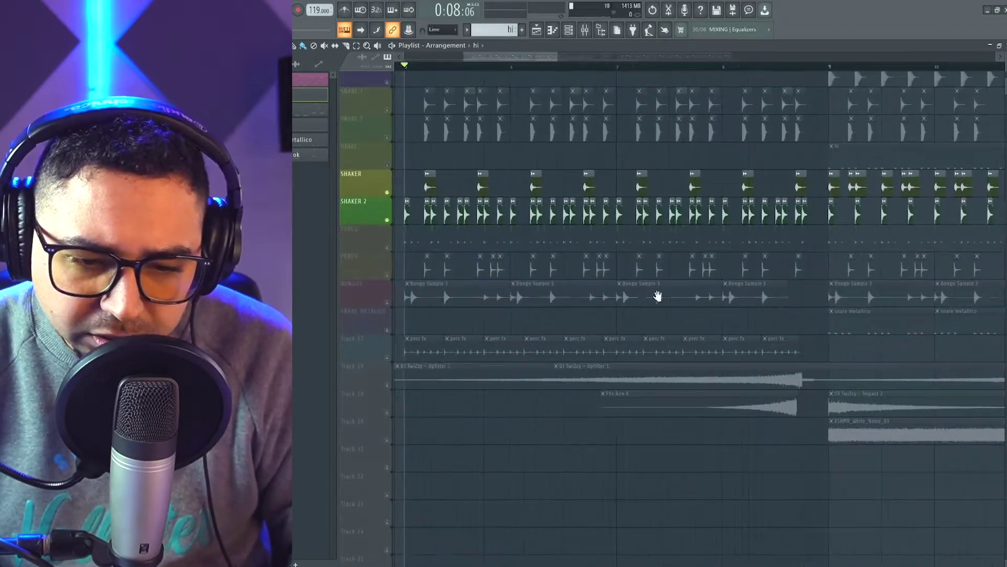
scroll(630, 321, up, 2)
drag(586, 307, 611, 315)
scroll(609, 315, down, 2)
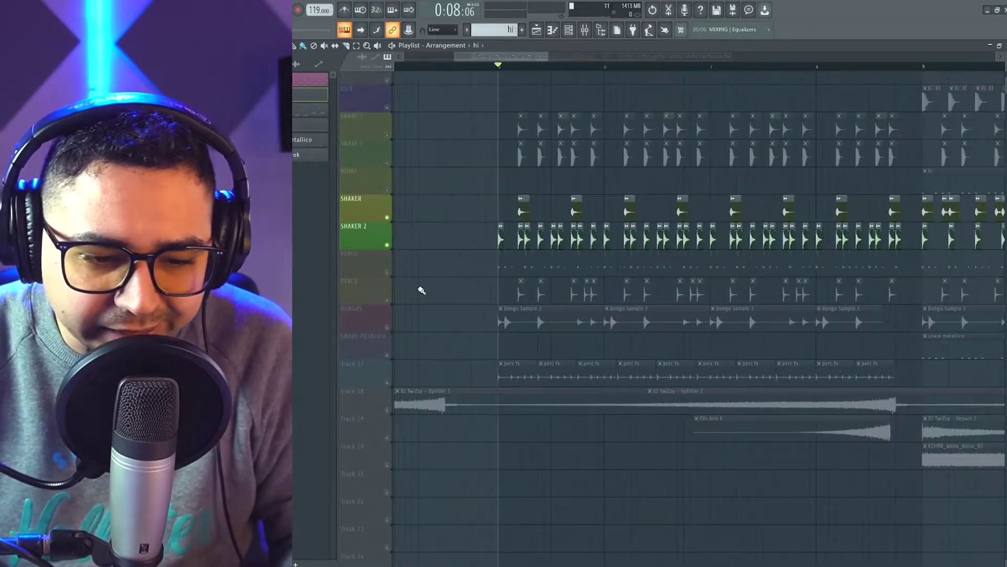
Isolate the first PERCU track below SHAKER 2, audition it from bar 5, and stop playback
click(390, 273)
scroll(541, 315, up, 2)
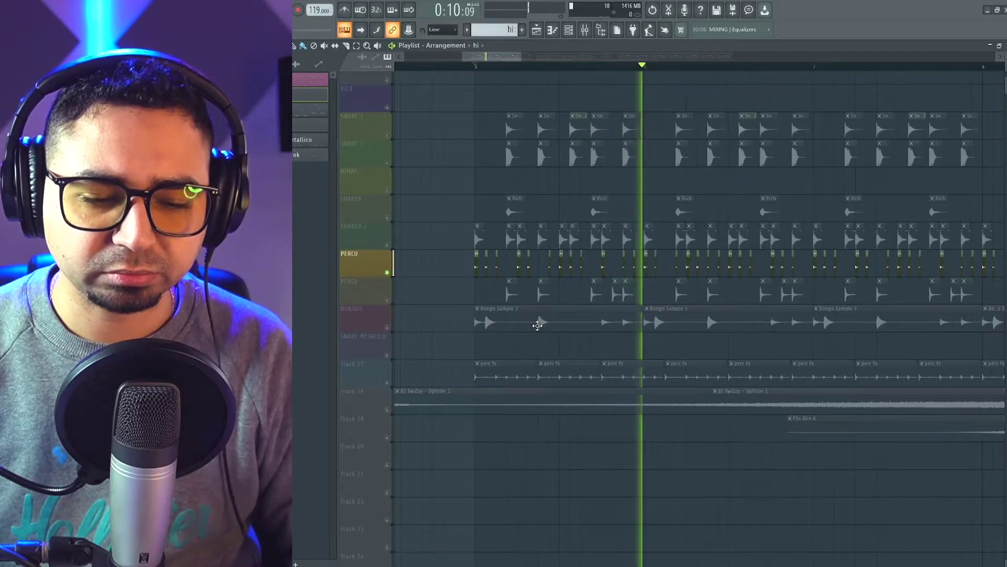
key(space)
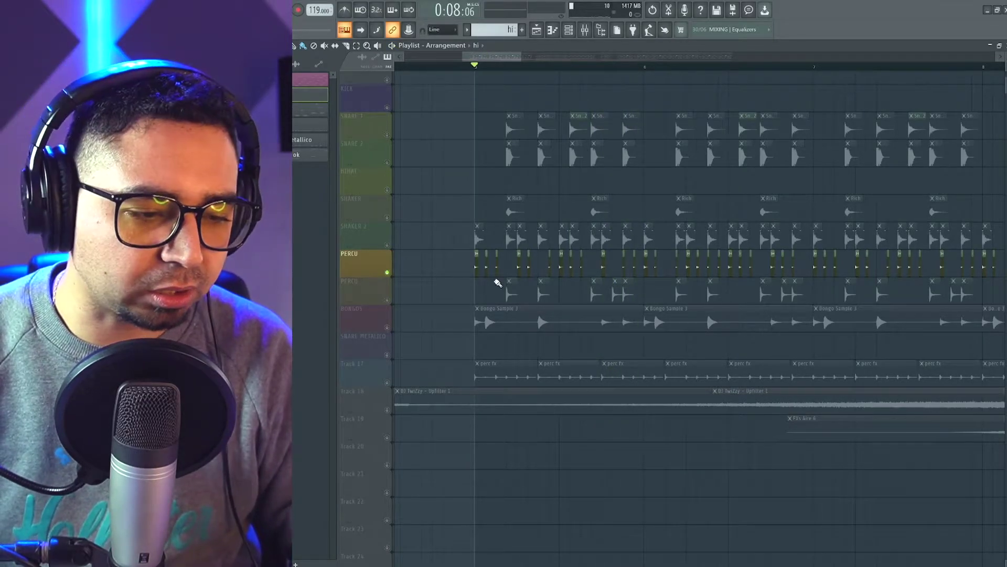
Examine the first PERCU track's clips between bars 5 and 9, audition the track again, and stop playback
scroll(498, 282, down, 5)
scroll(549, 321, up, 2)
scroll(530, 310, up, 1)
key(space)
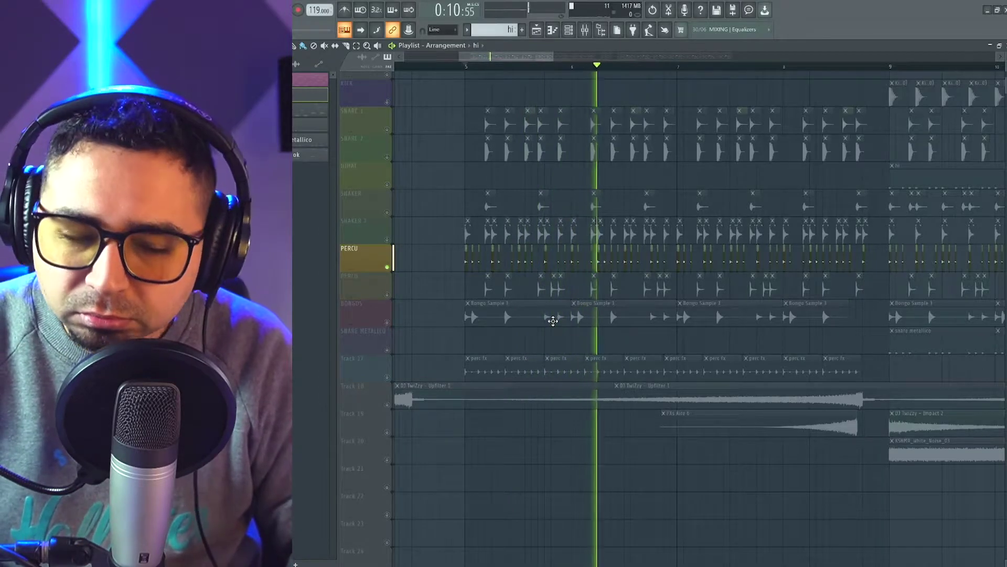
key(space)
Examine the spacing of the first PERCU track's clips in bar 5 up close and audition them once more
scroll(514, 305, up, 4)
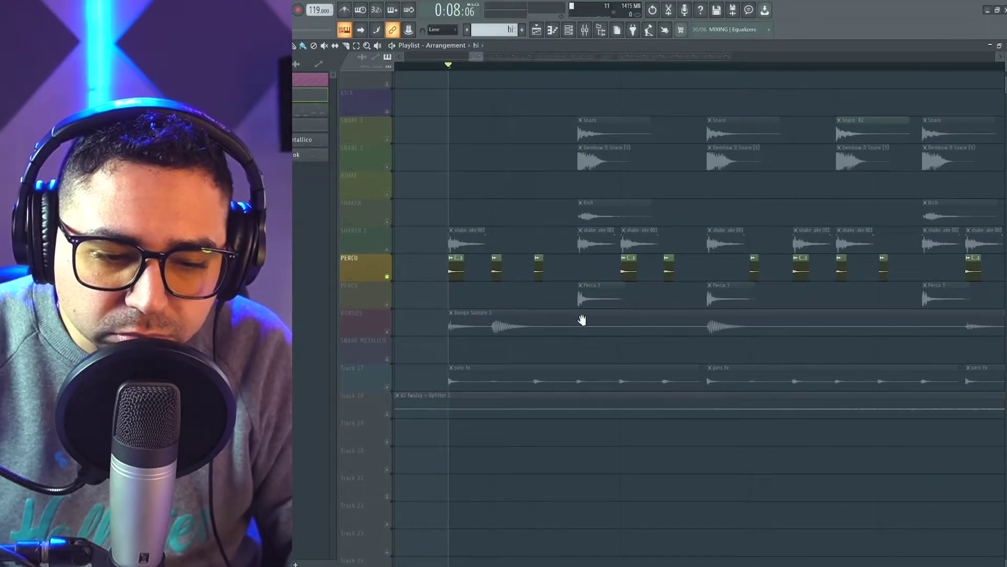
scroll(581, 309, down, 1)
drag(582, 284, 516, 305)
key(space)
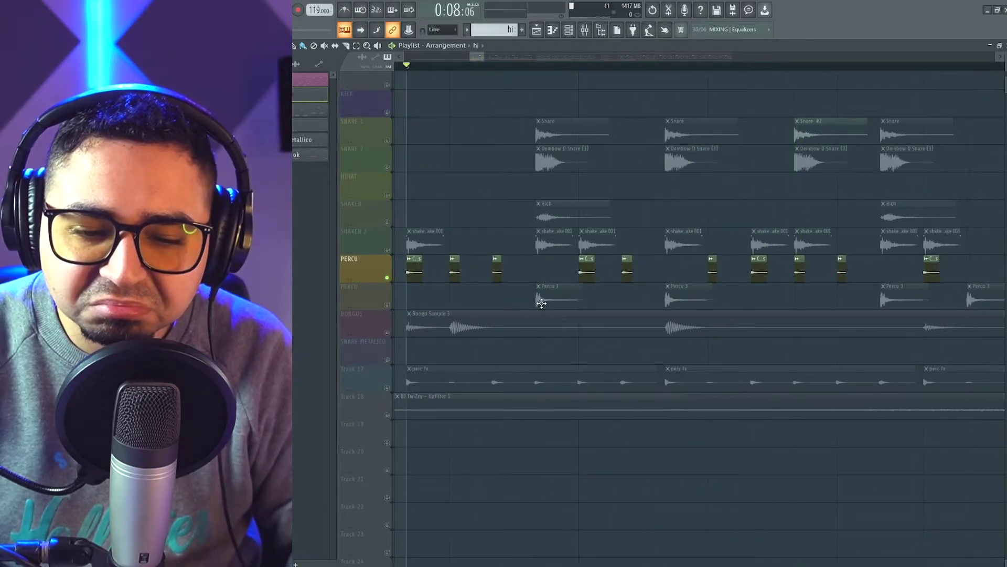
key(space)
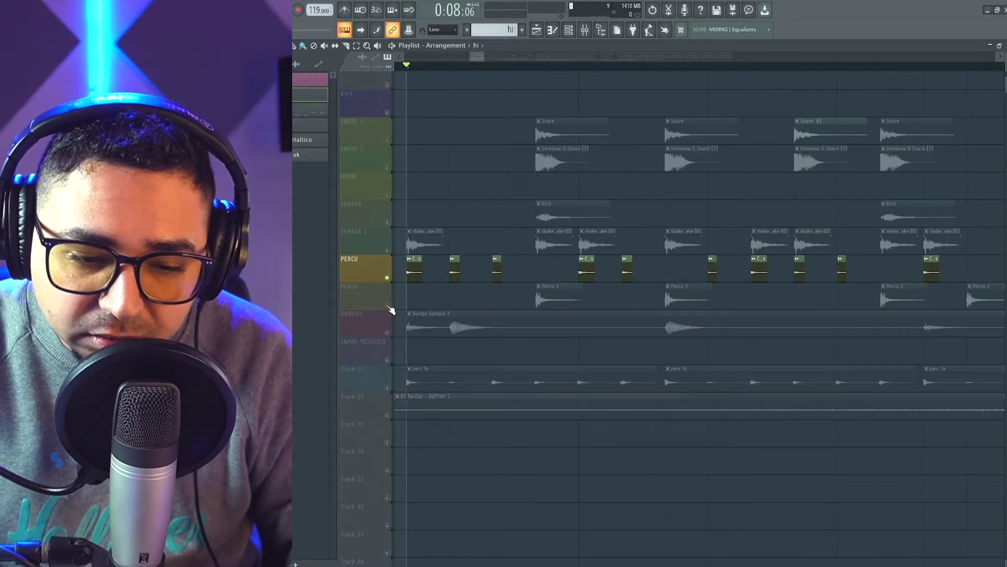
Solo the second PERCU track, audition its Percu 3 clips from bar 5, and stop playback
right_click(388, 306)
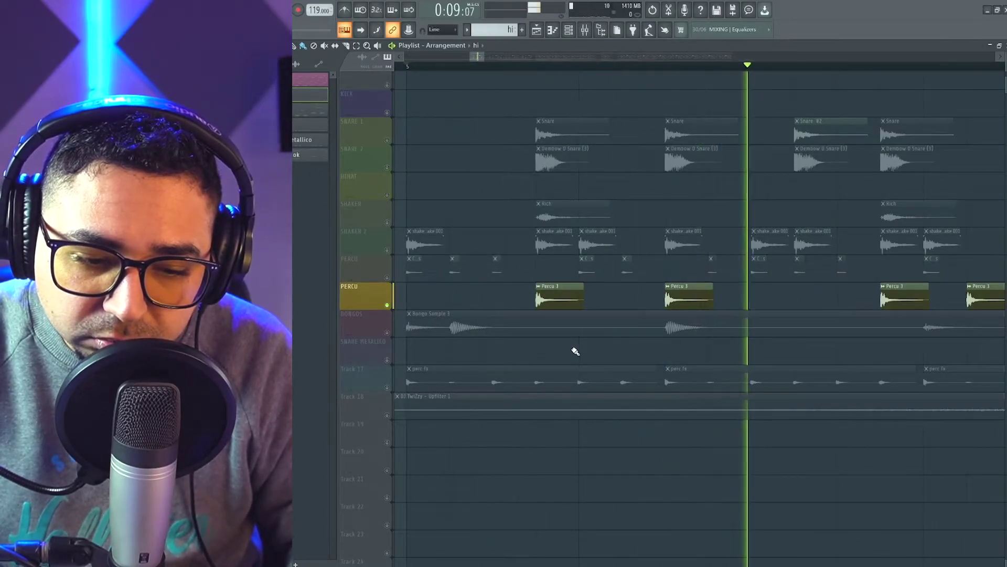
scroll(574, 349, down, 3)
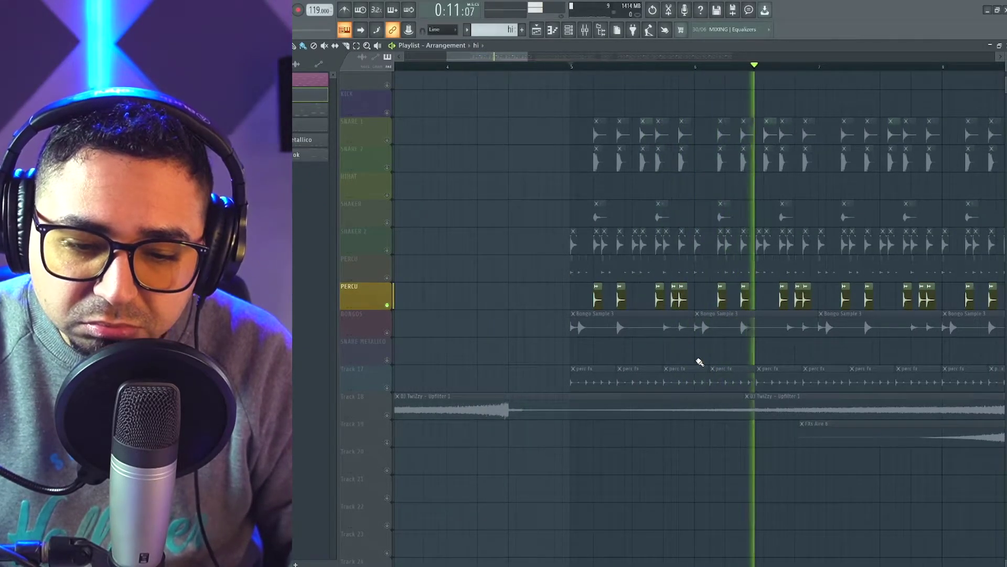
scroll(693, 360, up, 3)
scroll(656, 315, up, 2)
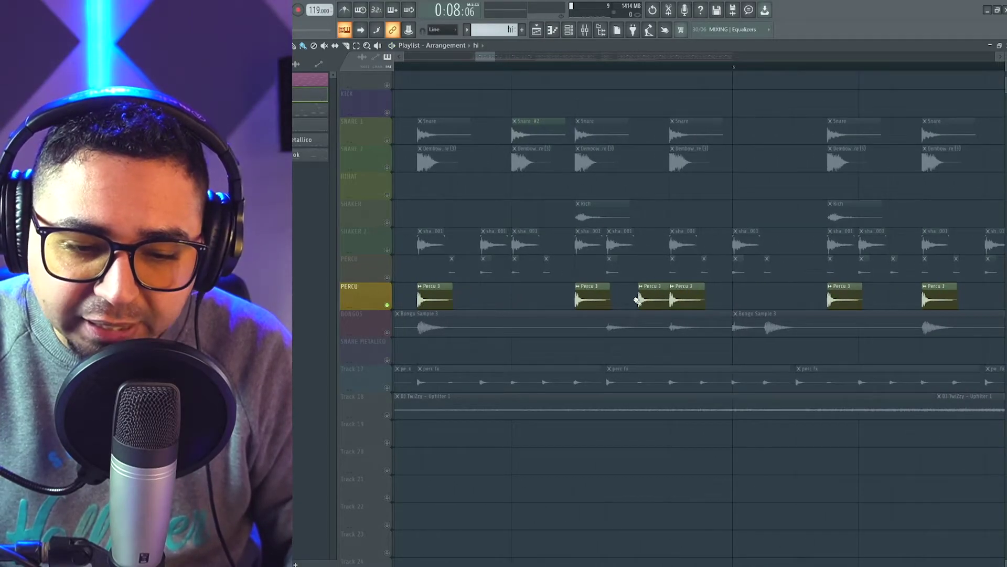
Examine the Percu 3 clip spacing from bar 5 onward and audition the second PERCU track alone again
scroll(648, 218, up, 3)
scroll(652, 272, down, 3)
scroll(655, 315, down, 5)
drag(625, 369, 562, 378)
key(space)
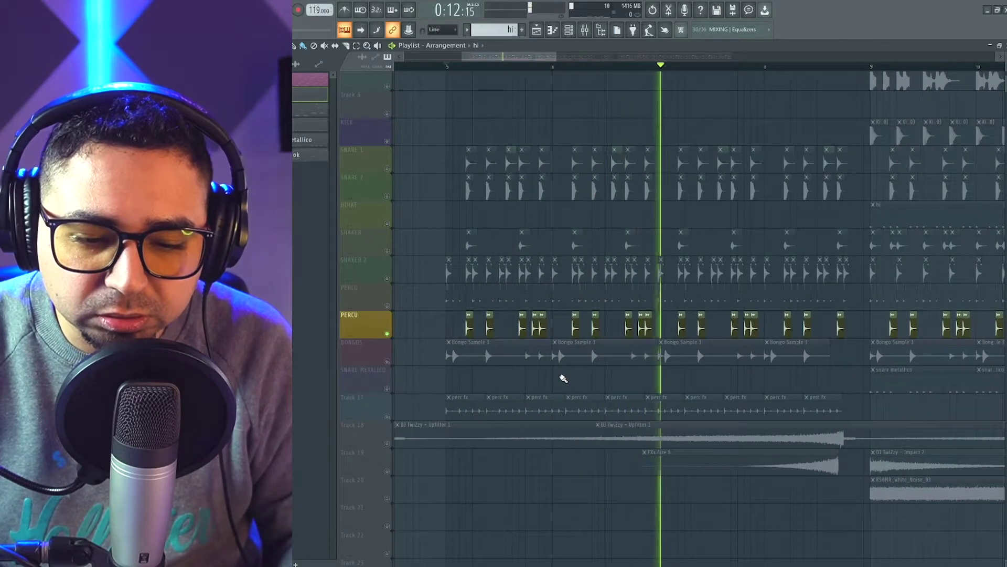
key(space)
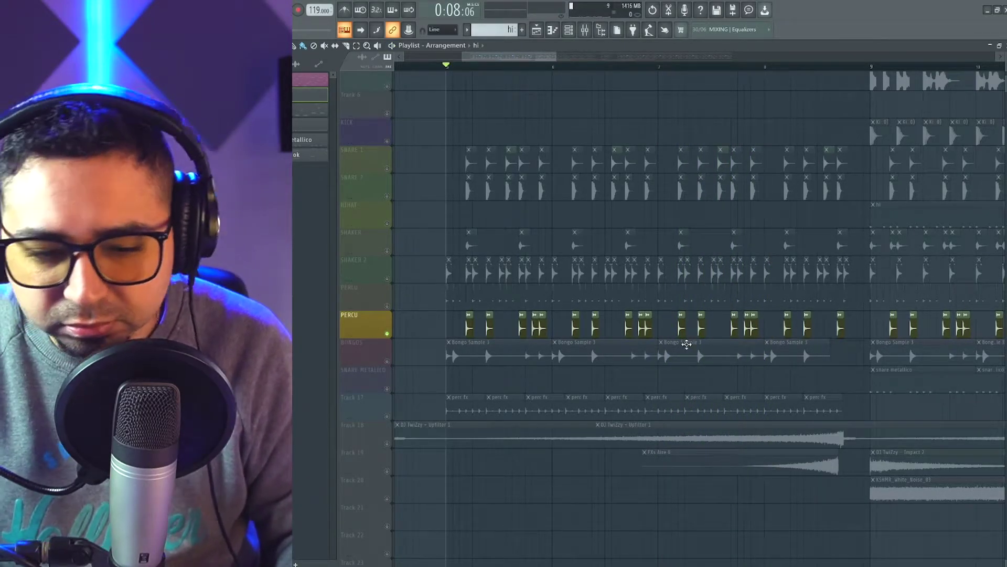
key(space)
Solo the BONGOS track, audition its Bongo Sample 3 clips from bar 5, and stop playback
scroll(698, 356, down, 8)
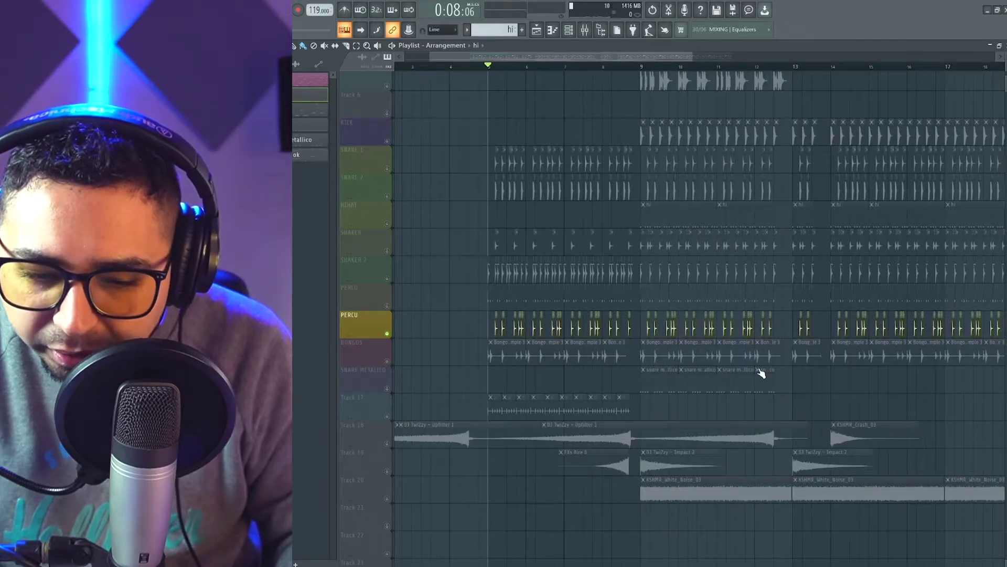
scroll(477, 355, up, 7)
drag(511, 349, 509, 183)
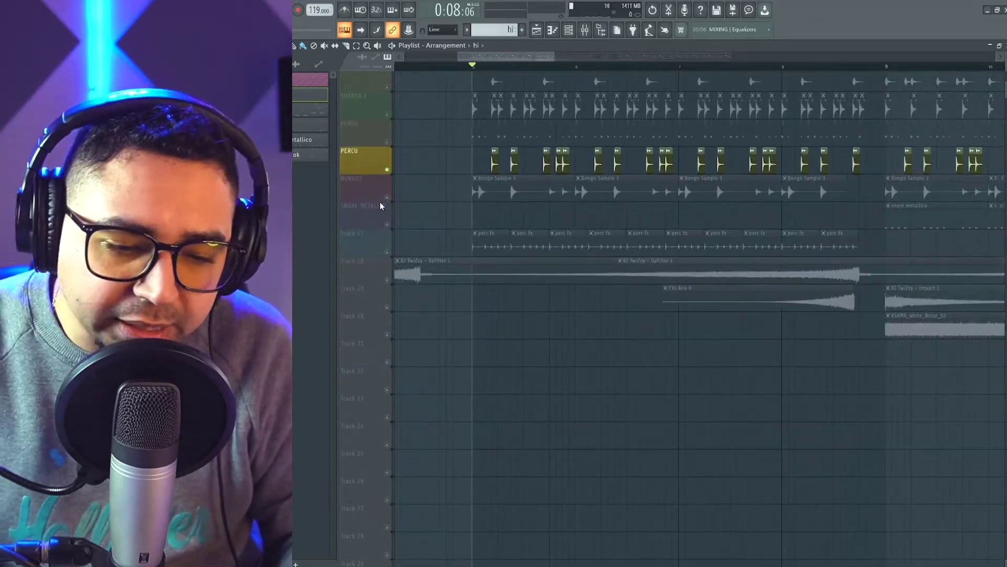
right_click(388, 197)
scroll(502, 251, up, 2)
drag(508, 254, 505, 361)
key(space)
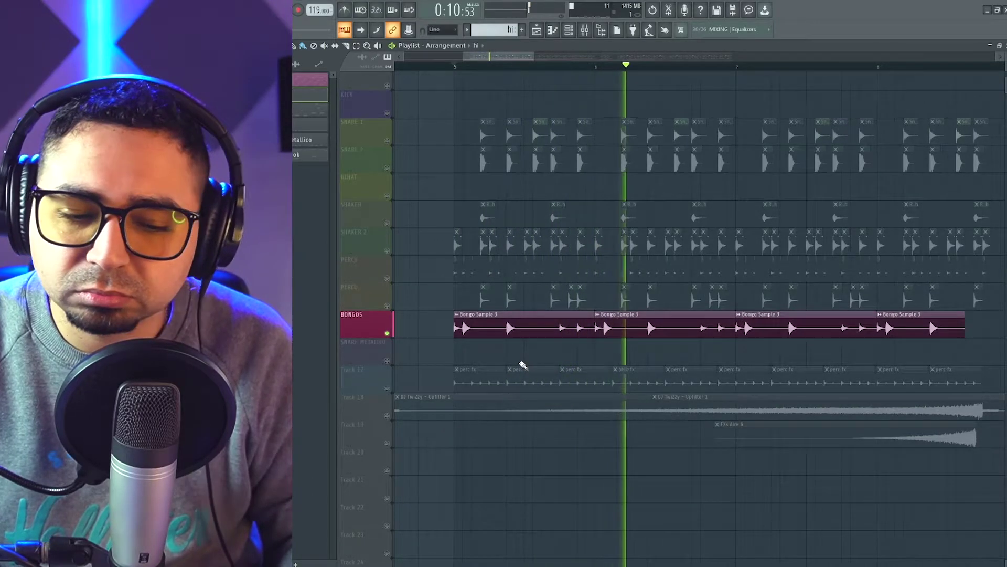
scroll(522, 365, down, 1)
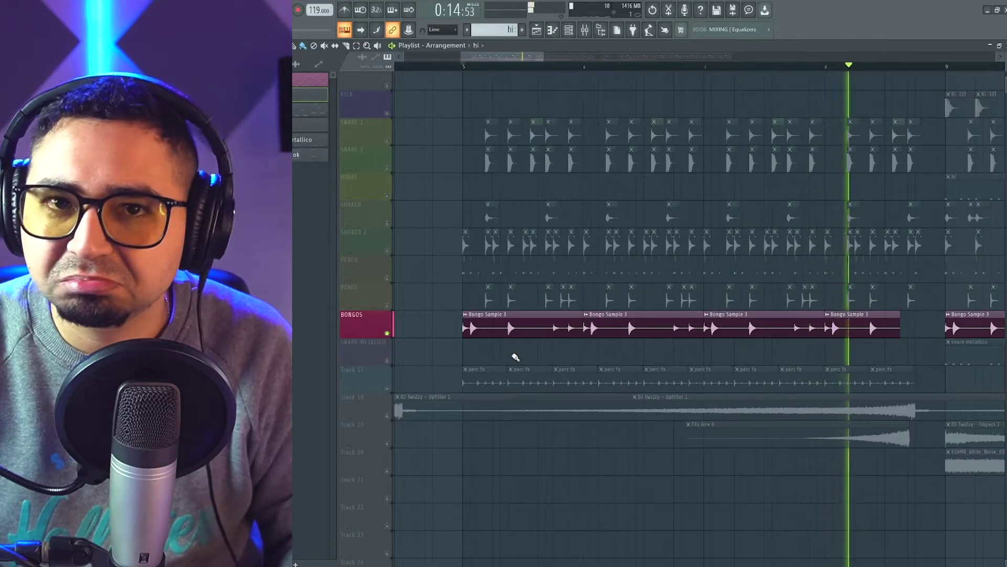
key(space)
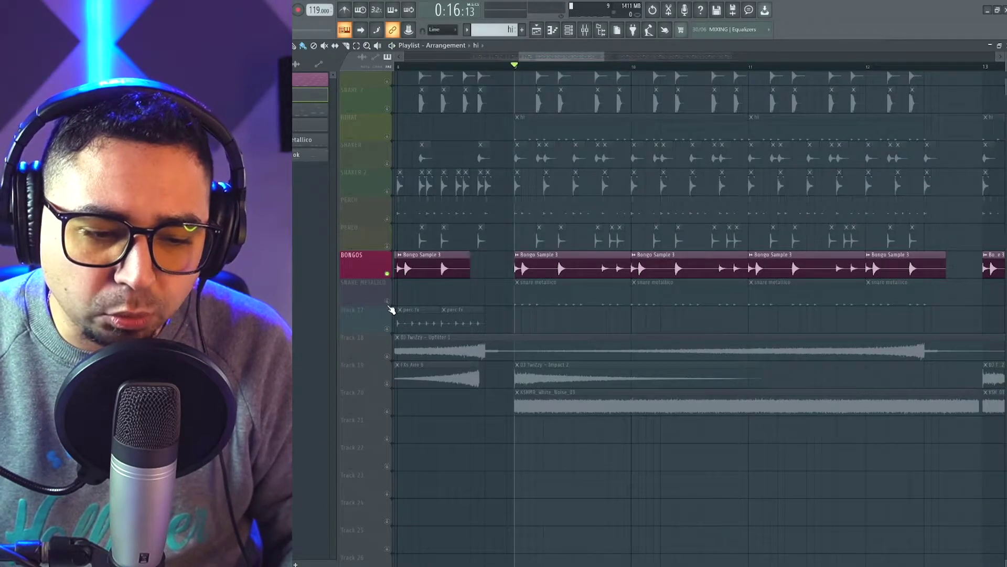
Isolate the SNARE METALICO track and examine its snare metalico pattern clips from bar 9
click(391, 304)
drag(590, 290, 560, 310)
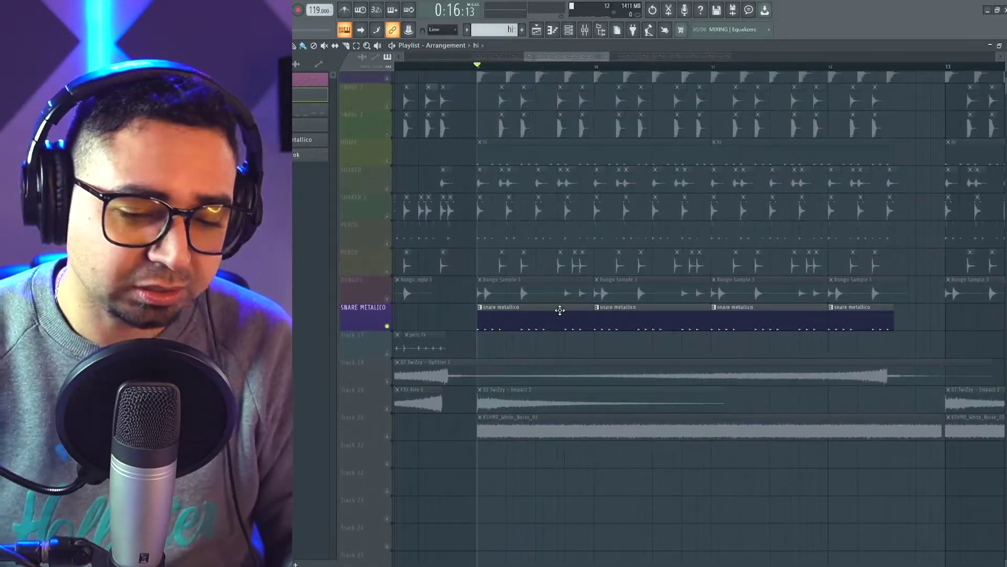
scroll(517, 360, up, 3)
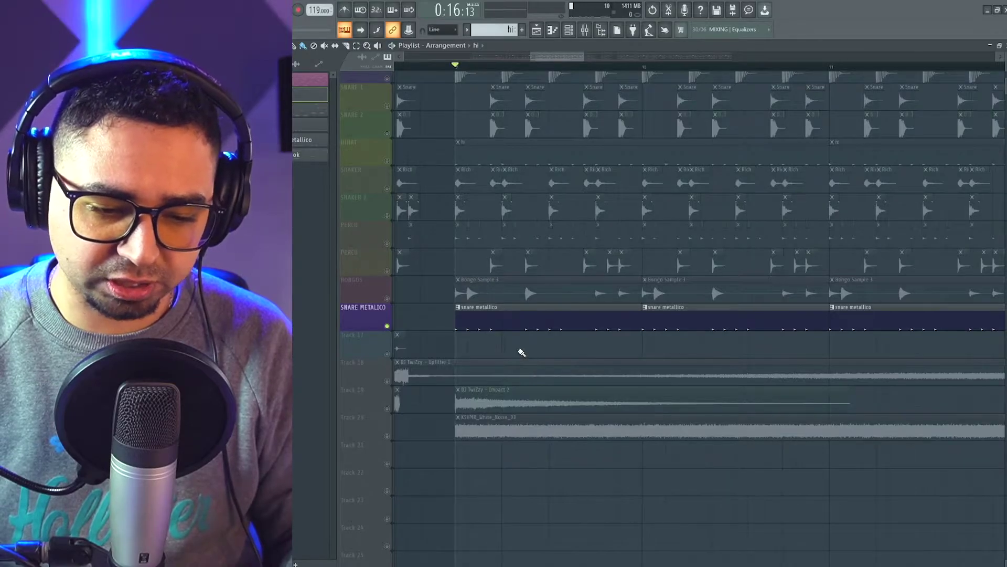
scroll(522, 352, down, 3)
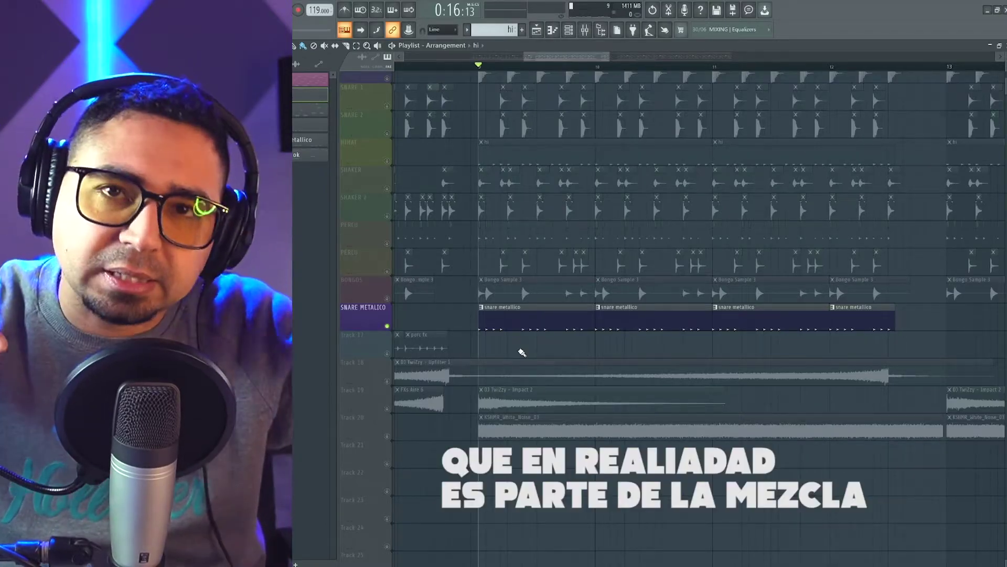
Play SNARE METALICO alone briefly from bar 9 while viewing its place in the arrangement, and stop playback
scroll(587, 397, down, 3)
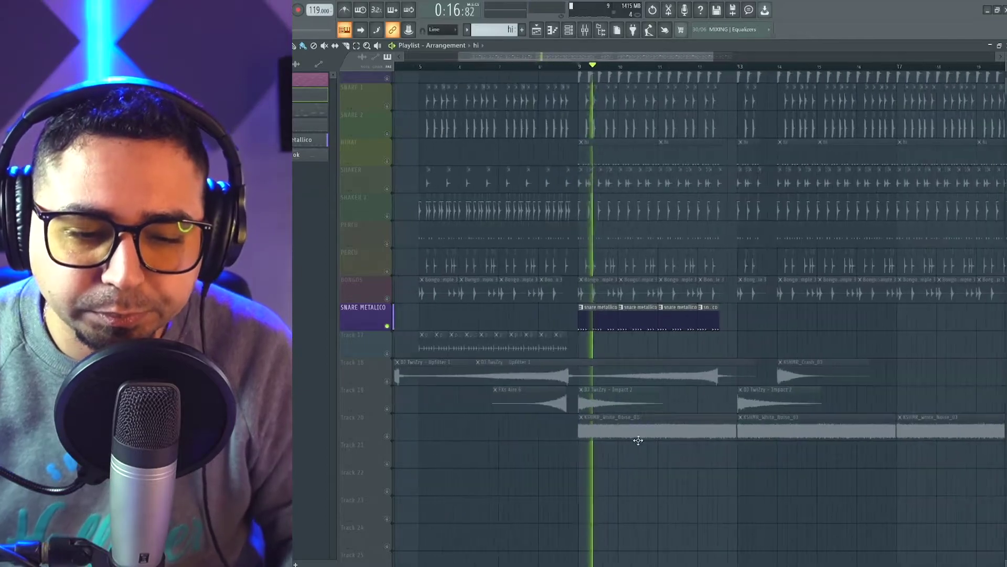
scroll(615, 466, down, 2)
scroll(568, 365, up, 3)
key(space)
Examine the SNARE METALICO clips up close, audition them again from bar 9, and stop playback
scroll(550, 361, up, 6)
drag(541, 375, 528, 331)
scroll(550, 310, down, 2)
key(space)
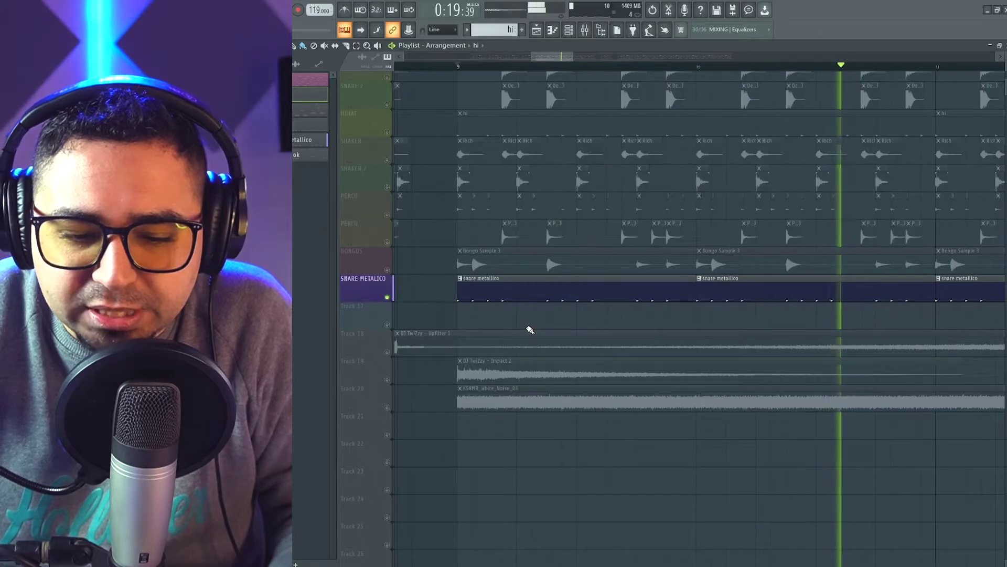
scroll(529, 330, down, 3)
key(space)
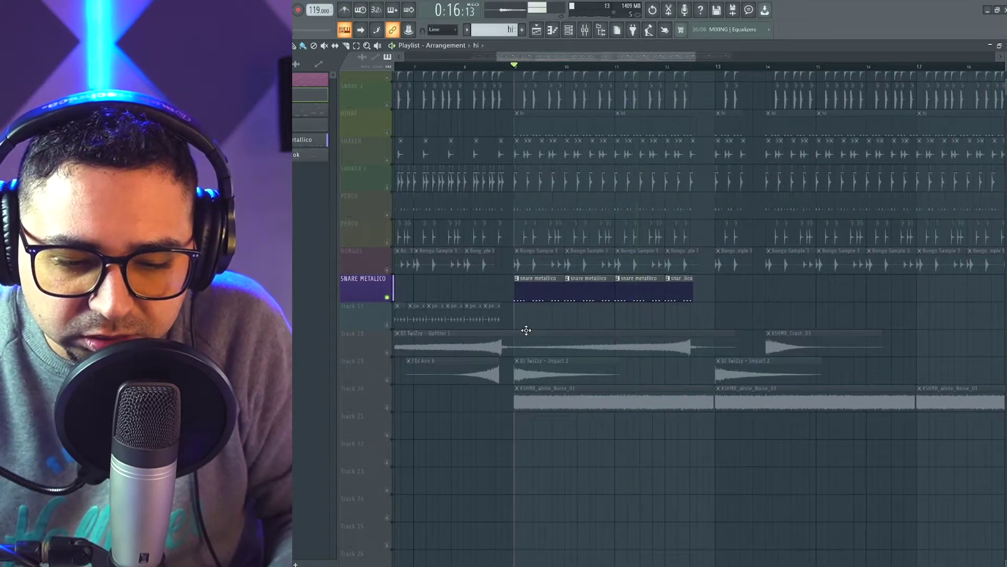
Examine the arrangement around bars 5 to 13, including the percussion and effects tracks surrounding SNARE METALICO
scroll(527, 331, down, 5)
drag(590, 337, 648, 337)
scroll(523, 369, up, 4)
drag(546, 377, 581, 376)
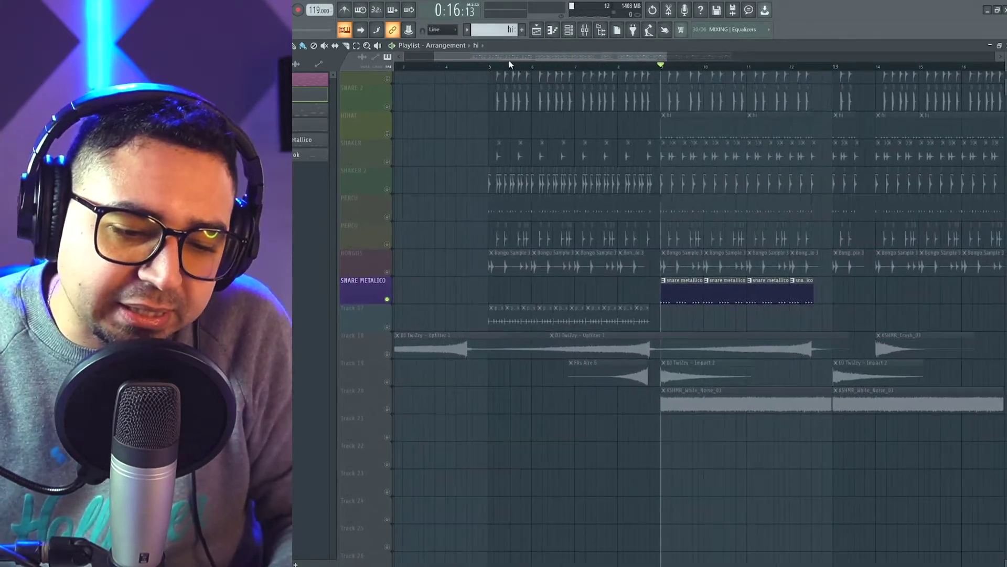
Isolate Track 17 and bring its perc fx clips from bar 5 into closer view
scroll(495, 316, up, 4)
scroll(499, 322, down, 3)
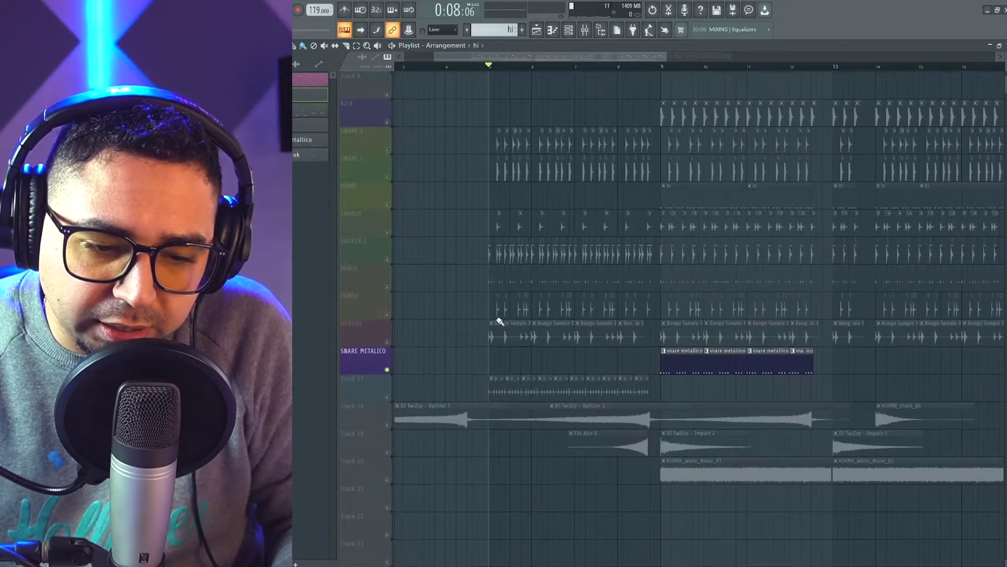
scroll(491, 322, up, 5)
click(391, 398)
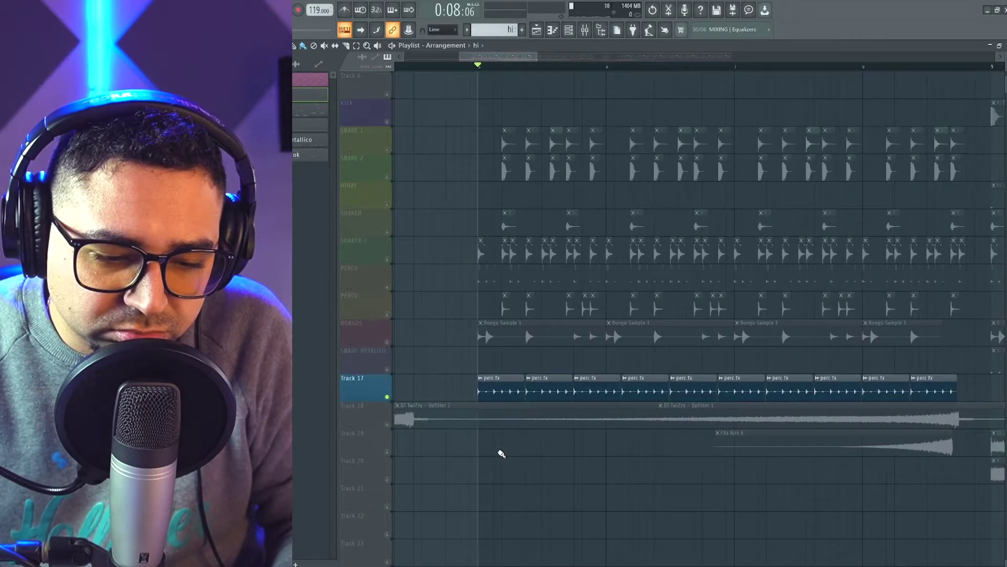
Examine the perc fx clips on Track 17 up close, audition them twice from bar 5, and stop playback
scroll(530, 396, down, 3)
scroll(471, 349, up, 5)
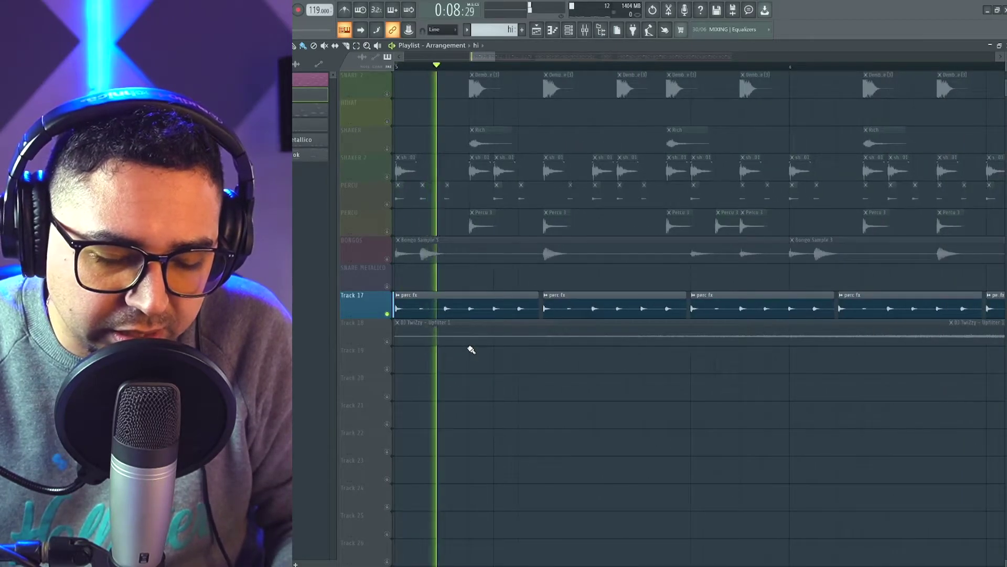
scroll(471, 350, down, 5)
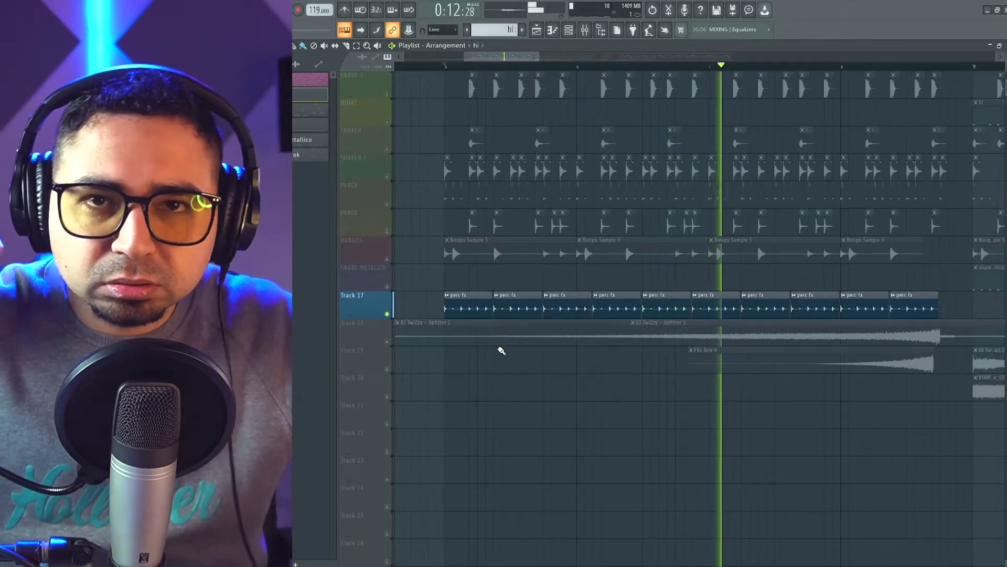
key(space)
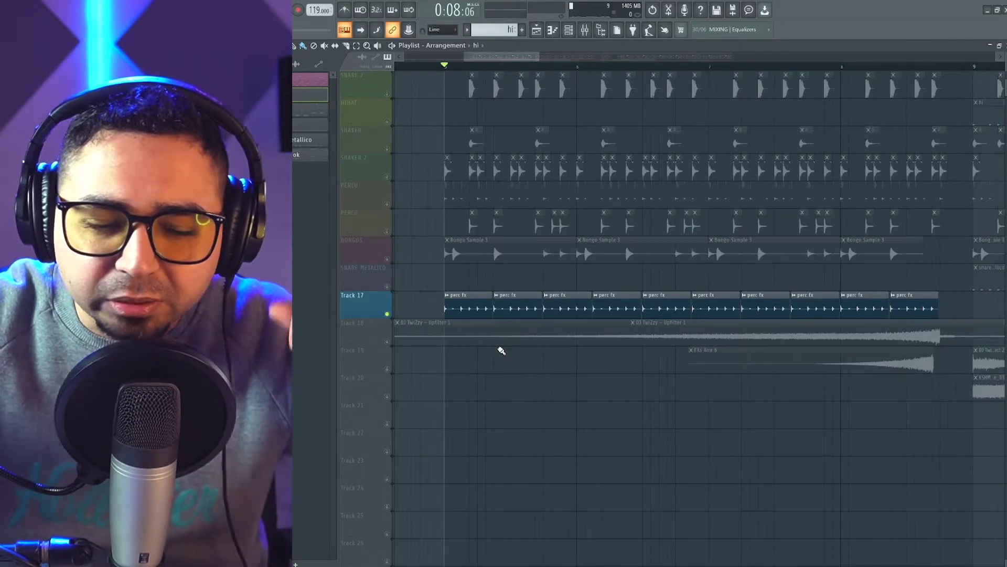
key(space)
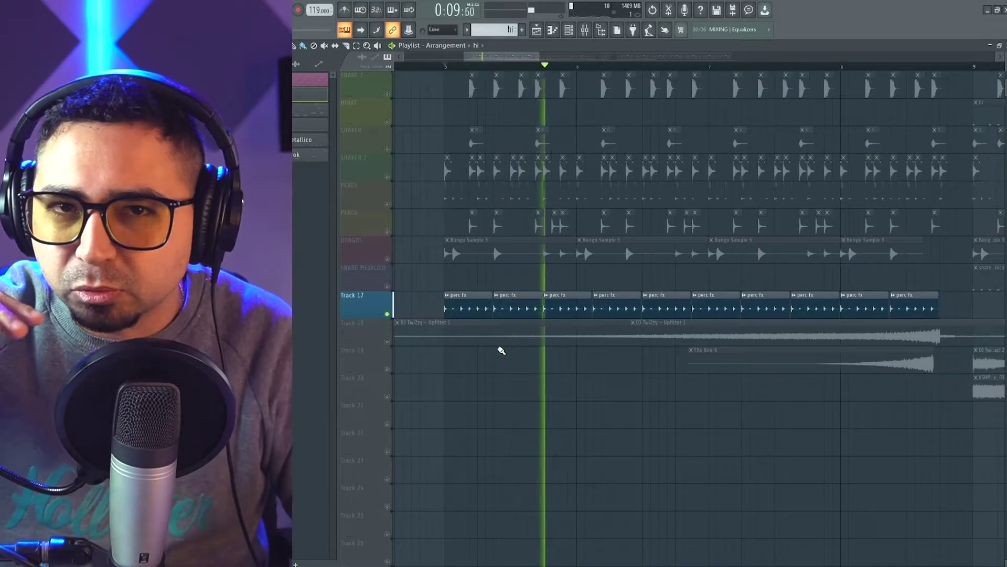
key(space)
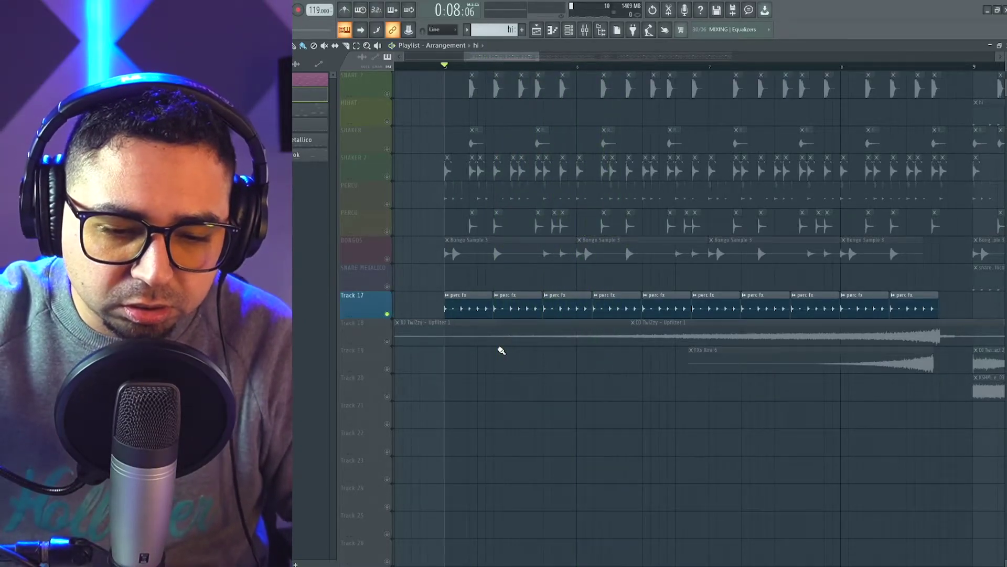
Examine the whole arrangement, from the uplifter, impact and white noise tracks up to the drum, vocal and melodic tracks
scroll(502, 350, down, 8)
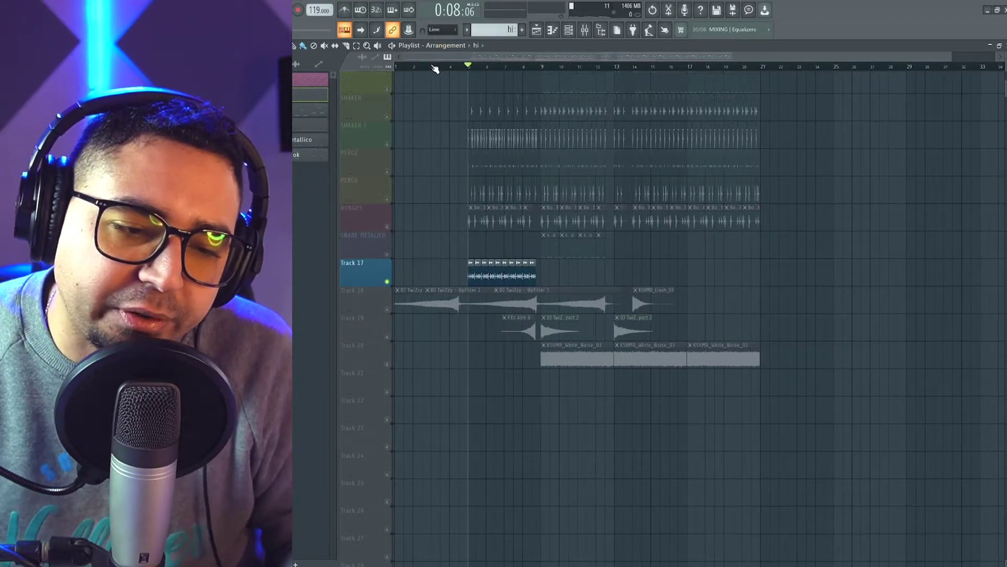
scroll(491, 329, up, 4)
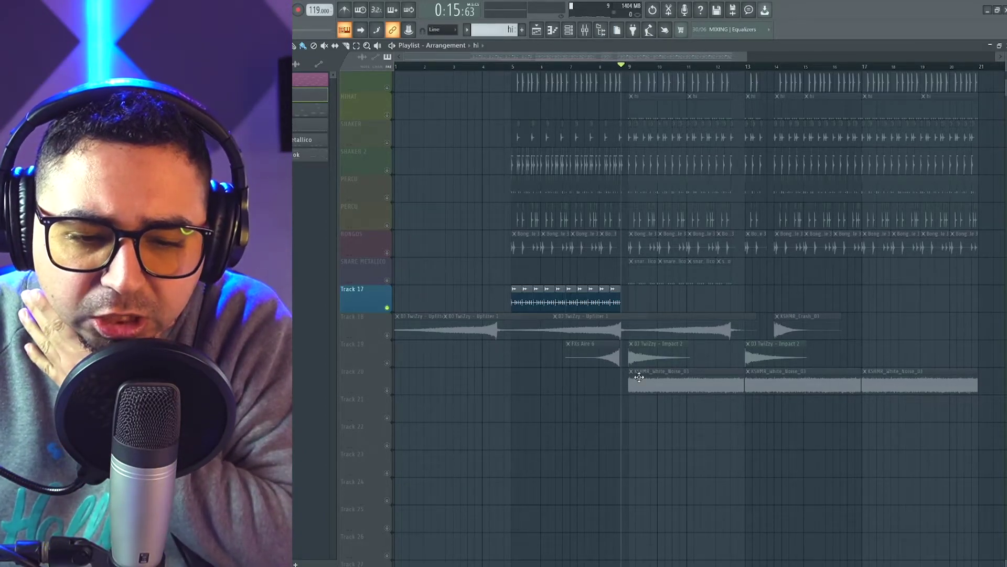
scroll(641, 374, down, 3)
scroll(643, 373, up, 8)
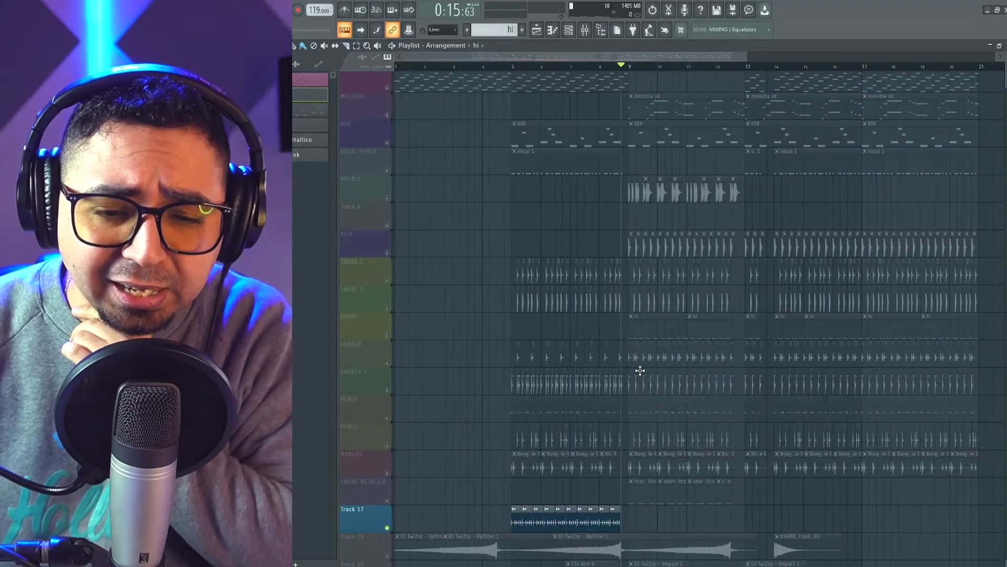
scroll(640, 370, up, 1)
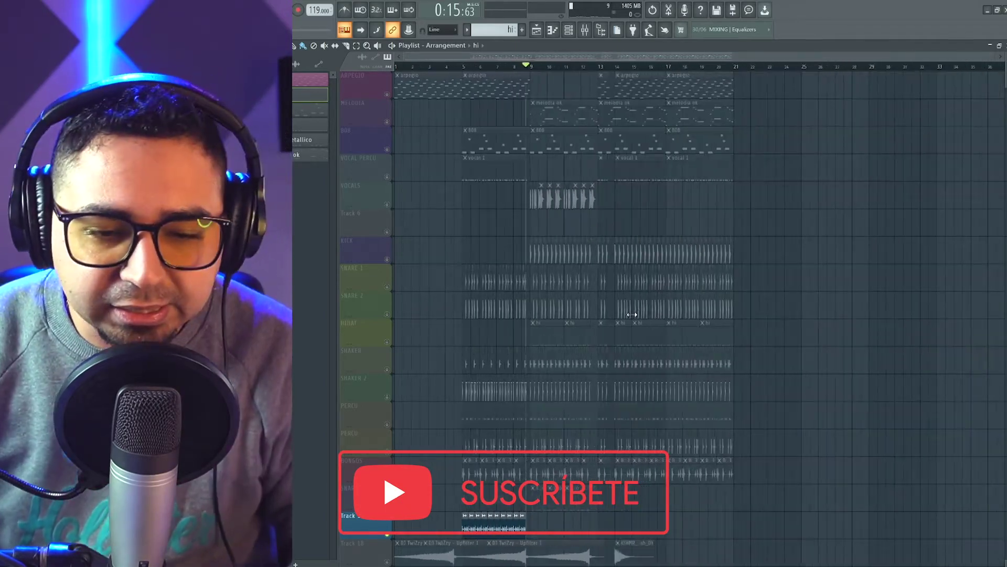
scroll(506, 338, down, 3)
scroll(668, 308, up, 3)
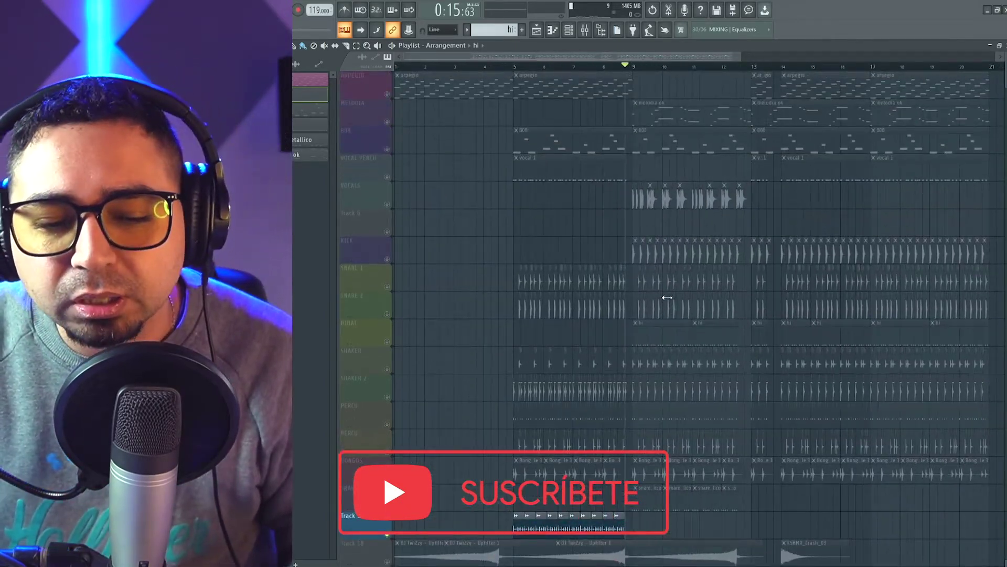
Re-enable all the playlist tracks and play the full arrangement from bar 1 while viewing the tracks
right_click(388, 95)
right_click(387, 95)
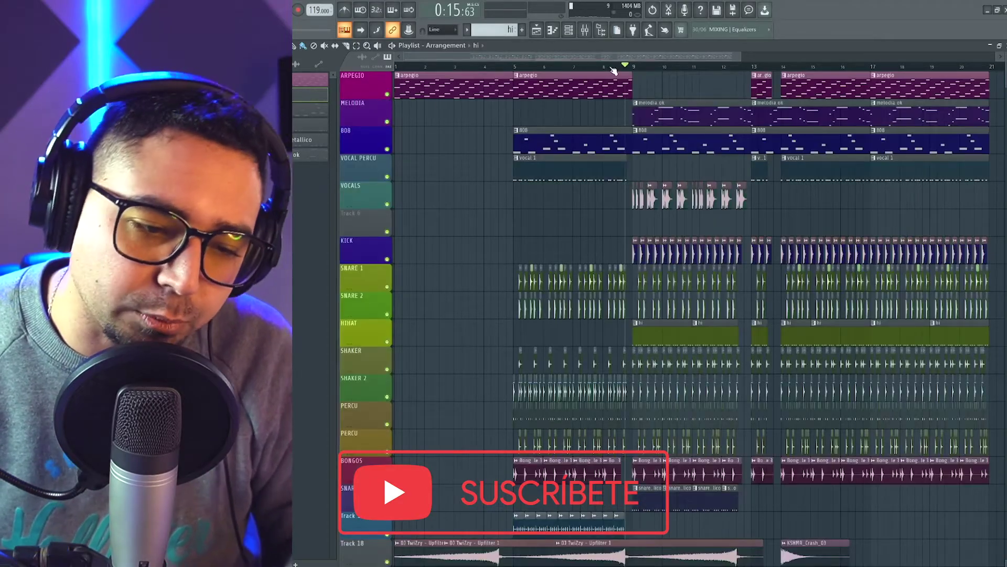
key(space)
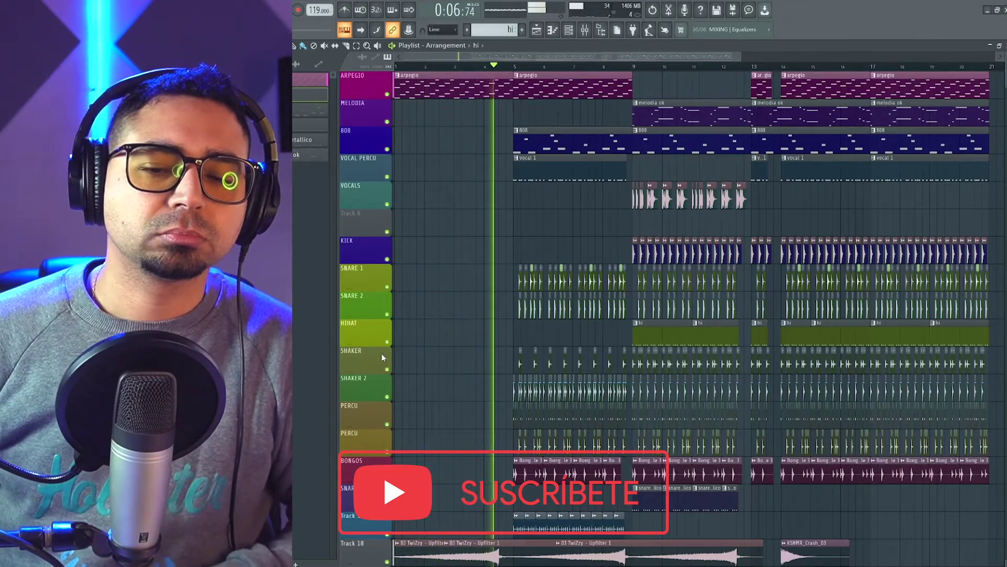
scroll(695, 393, down, 1)
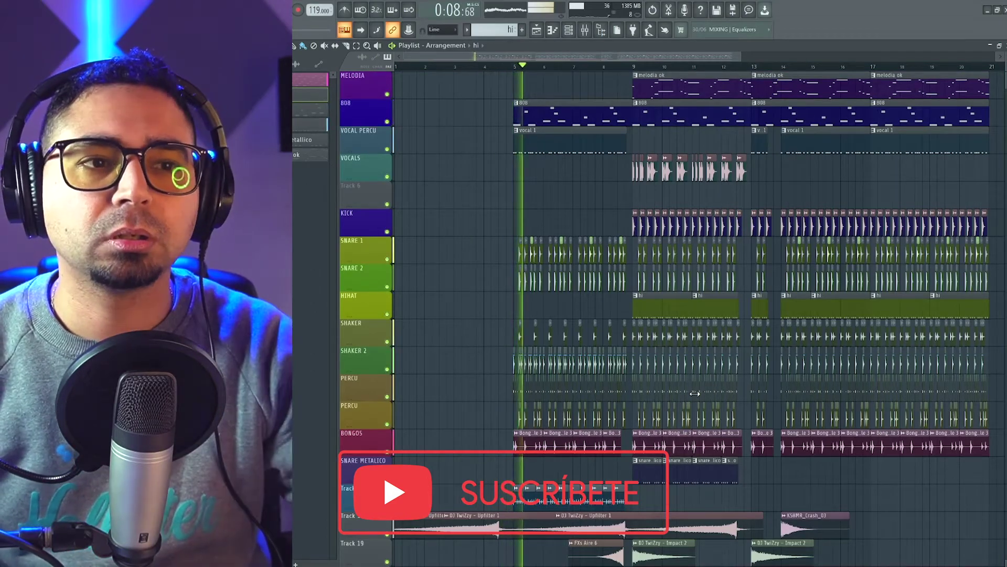